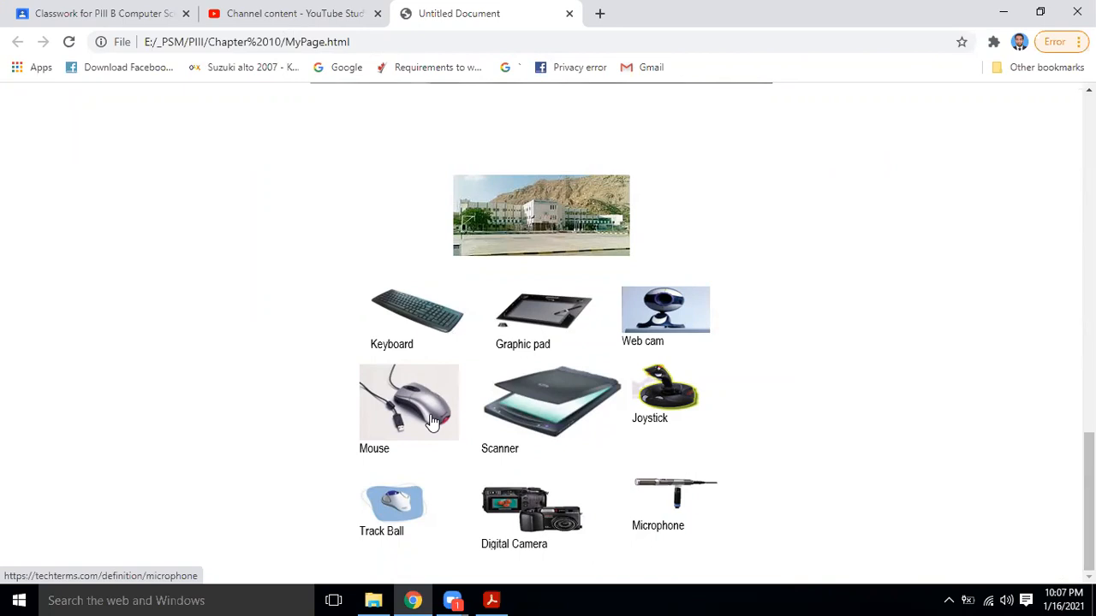
- Test the mouse picture's link on MyPage.html and return to the page with the device images
scroll(492, 428, up, 4)
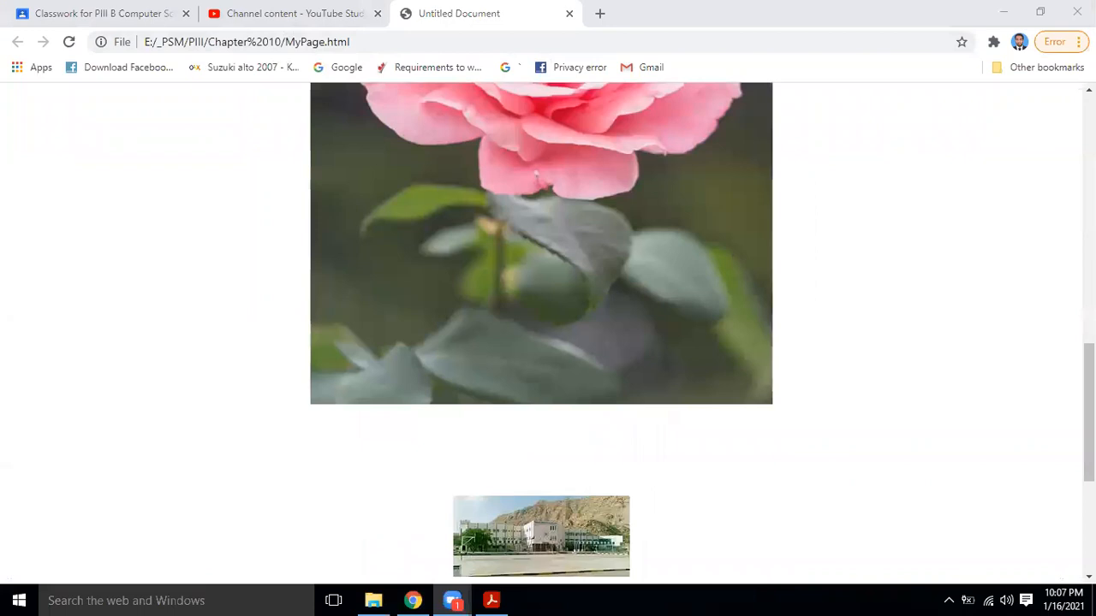
drag(1088, 413, 1088, 503)
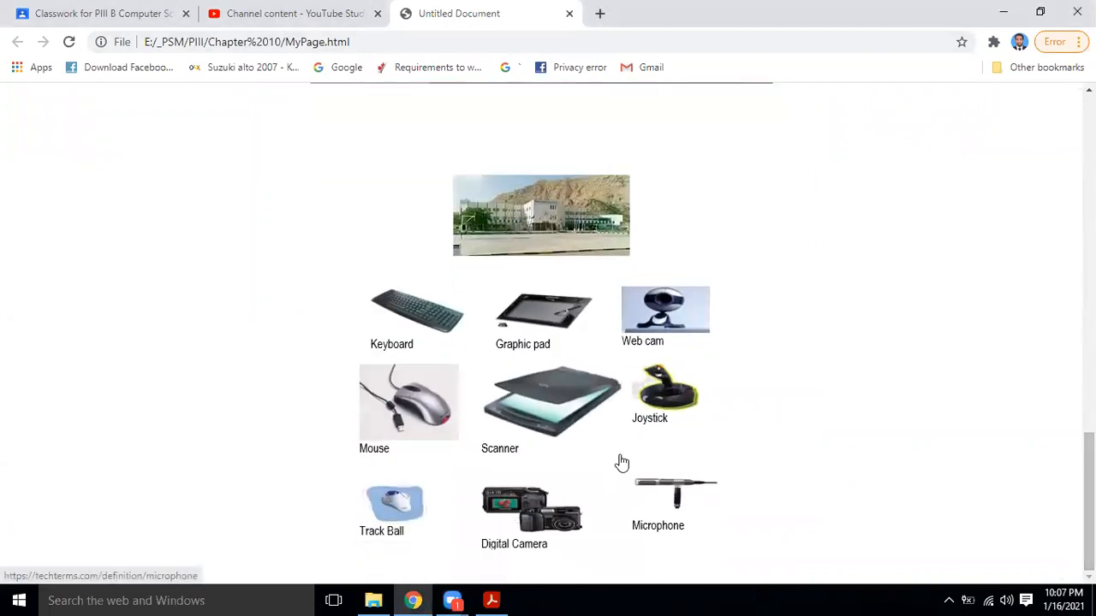
click(417, 415)
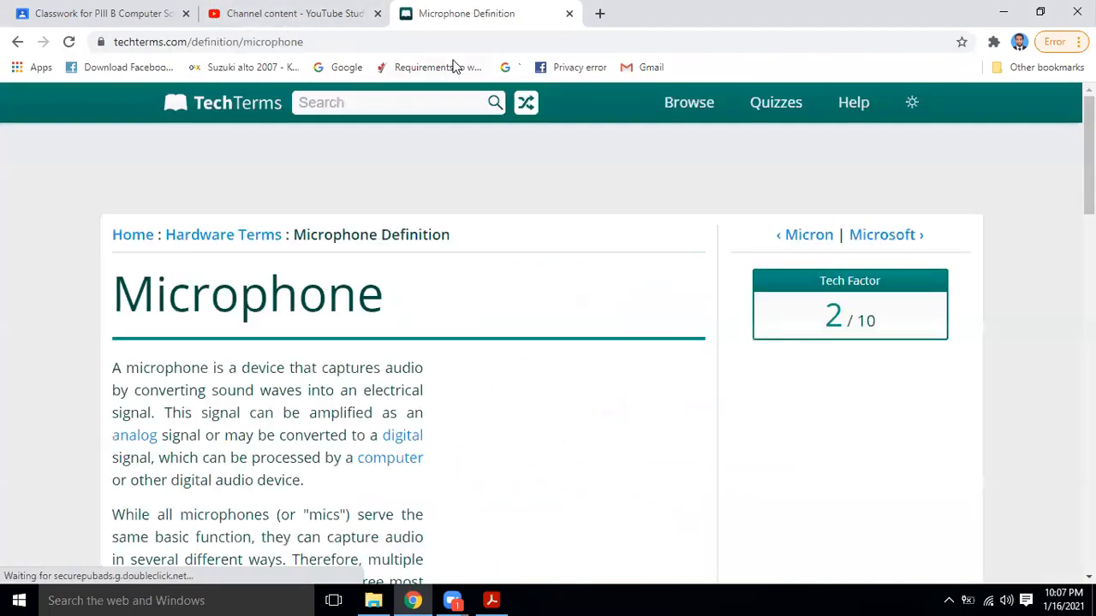
click(85, 10)
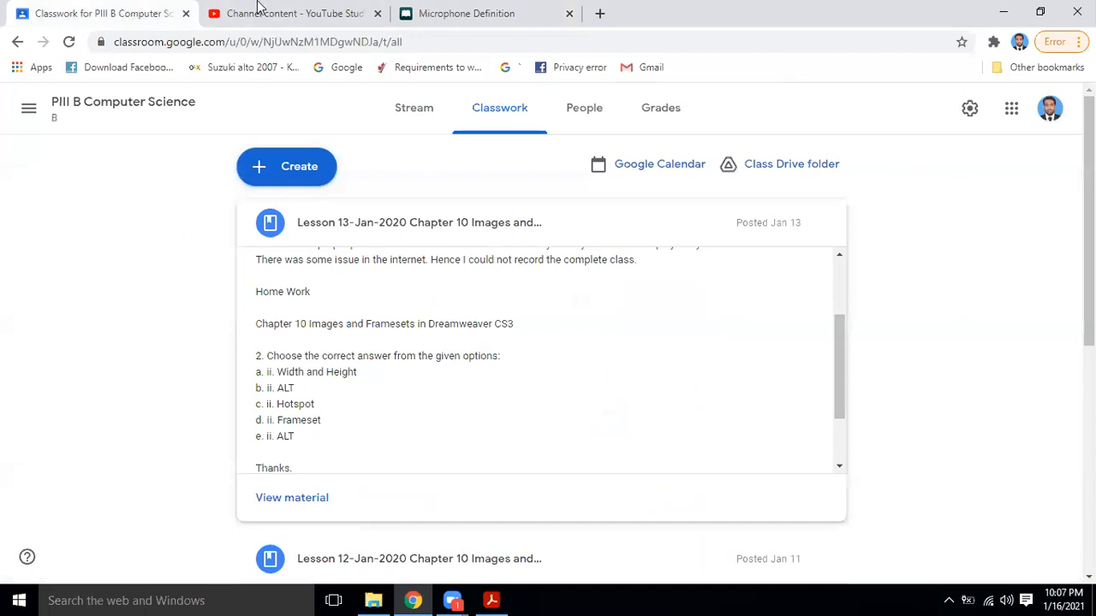
click(437, 13)
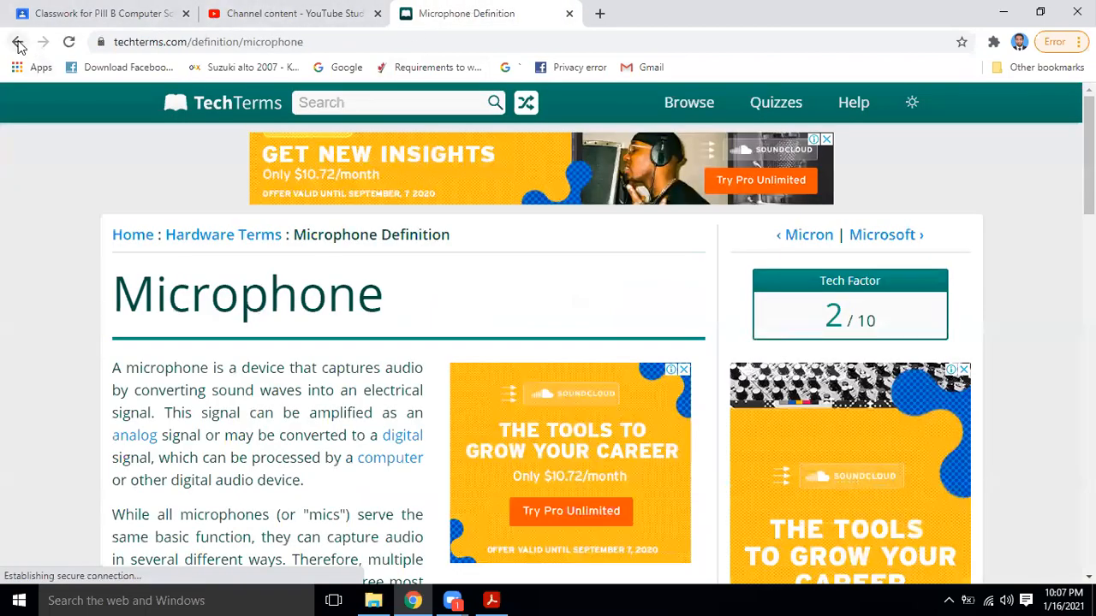
key(alt+Left)
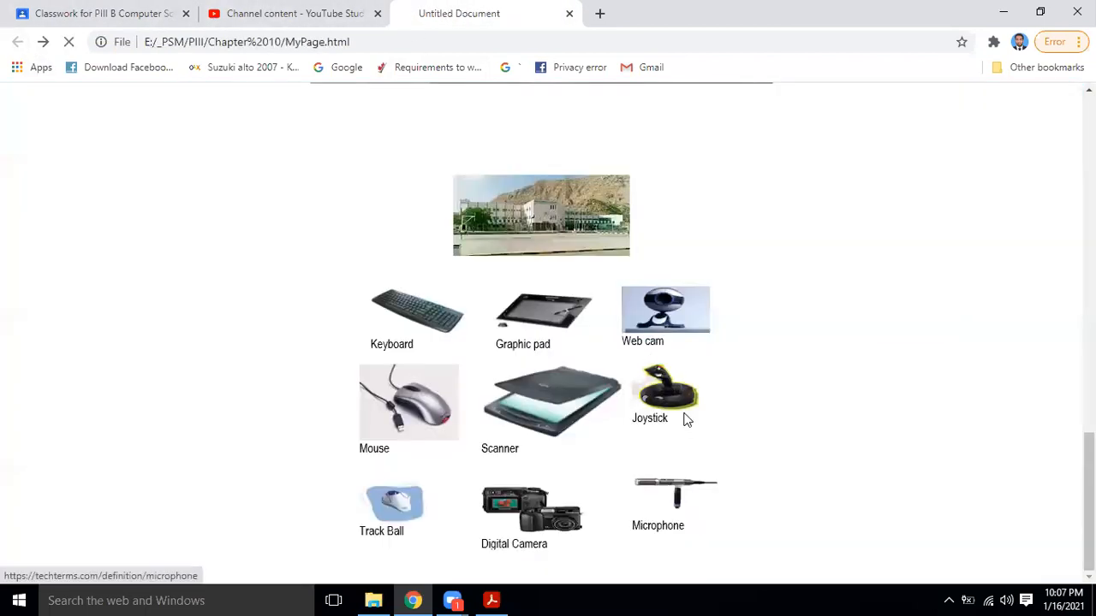
- Test the links on the joystick, digital camera and graphic pad pictures, returning to MyPage.html after each one
click(685, 417)
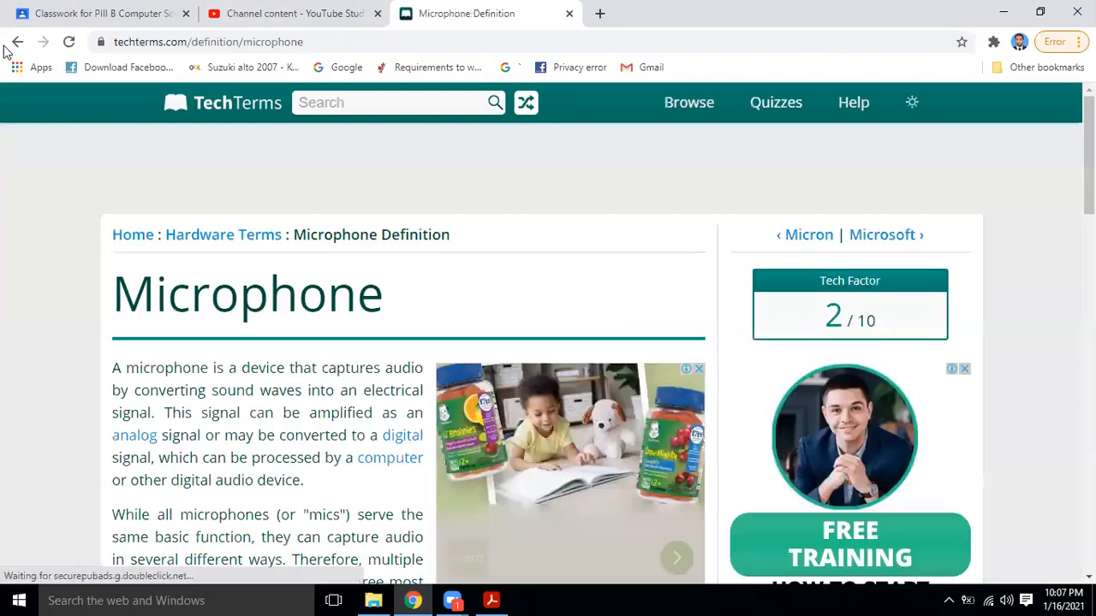
key(alt+Left)
click(591, 519)
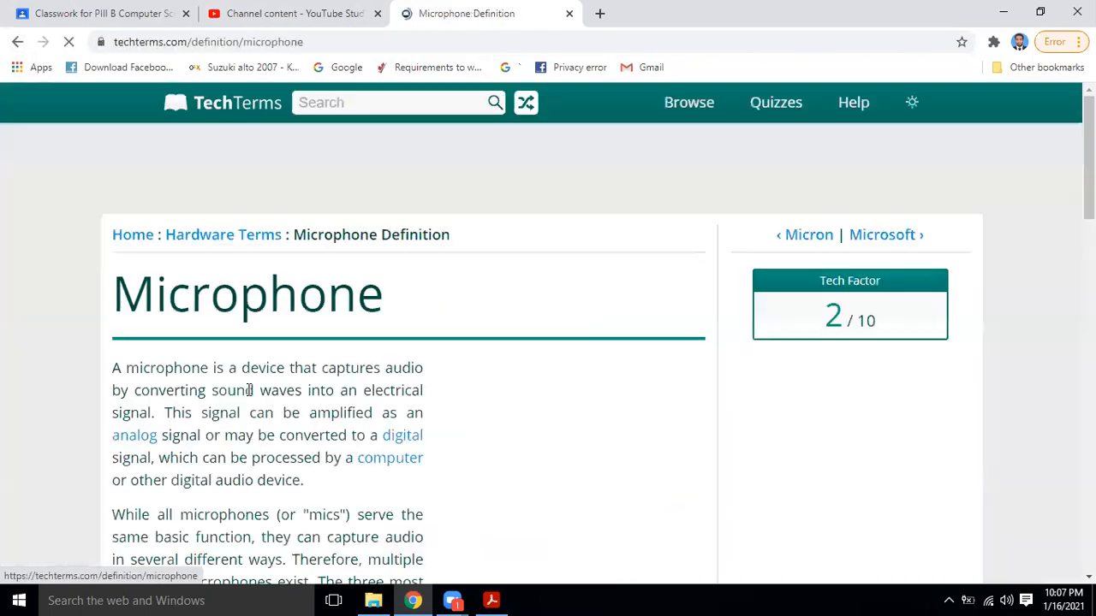
click(17, 41)
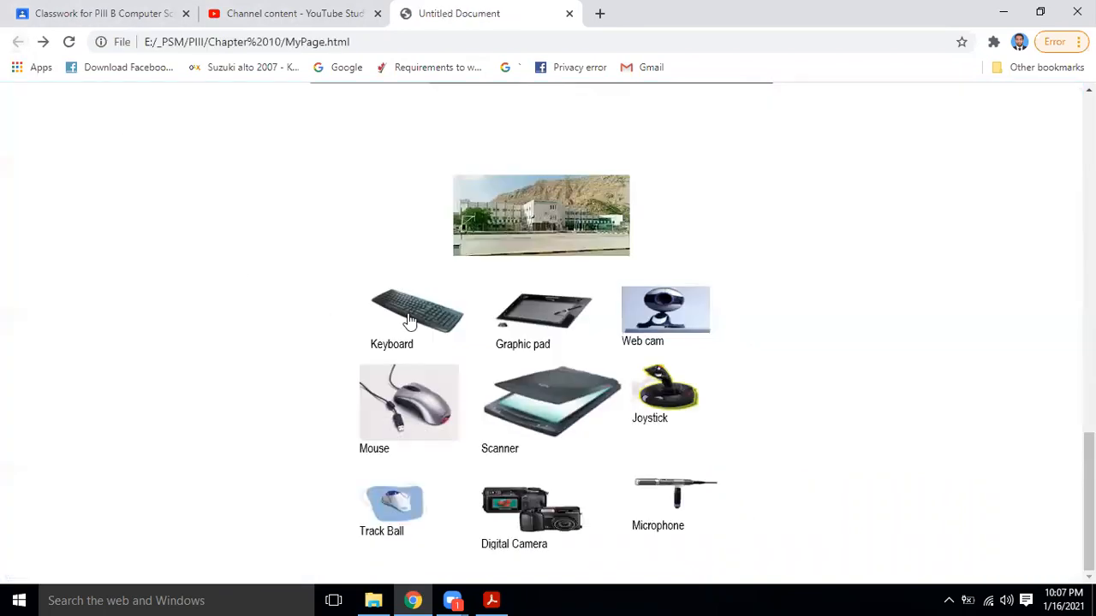
click(555, 331)
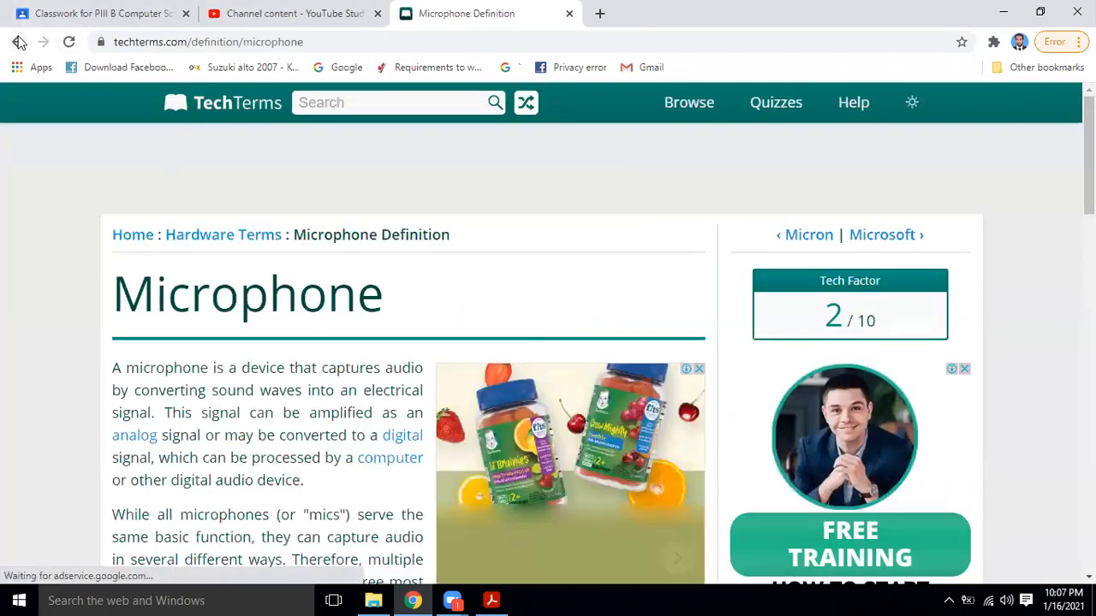
click(17, 41)
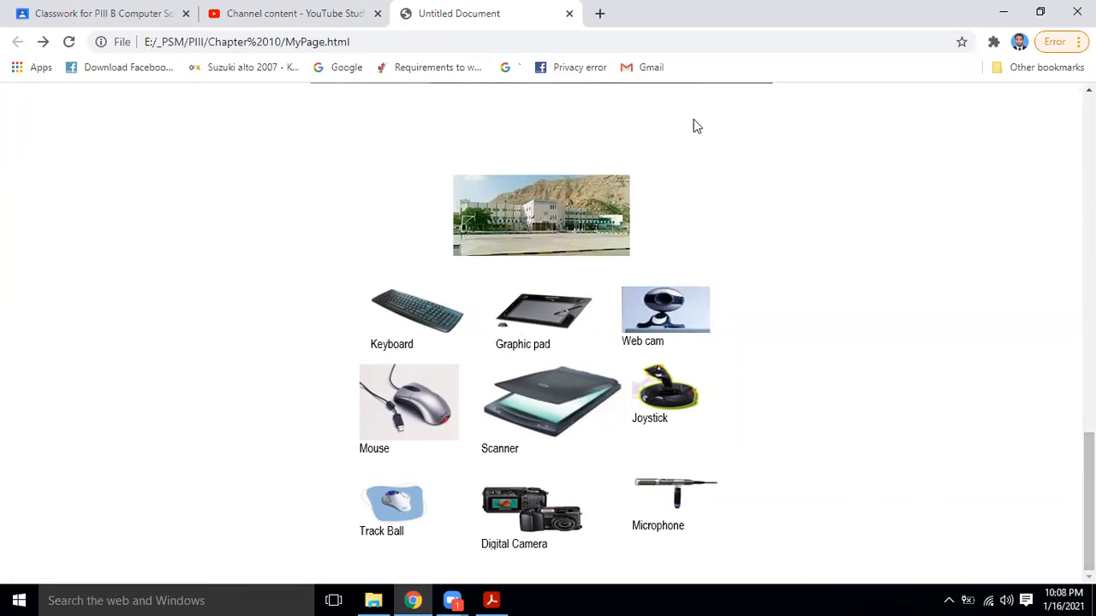
- Open google.com in a new tab and search for "computer mouse"
click(597, 14)
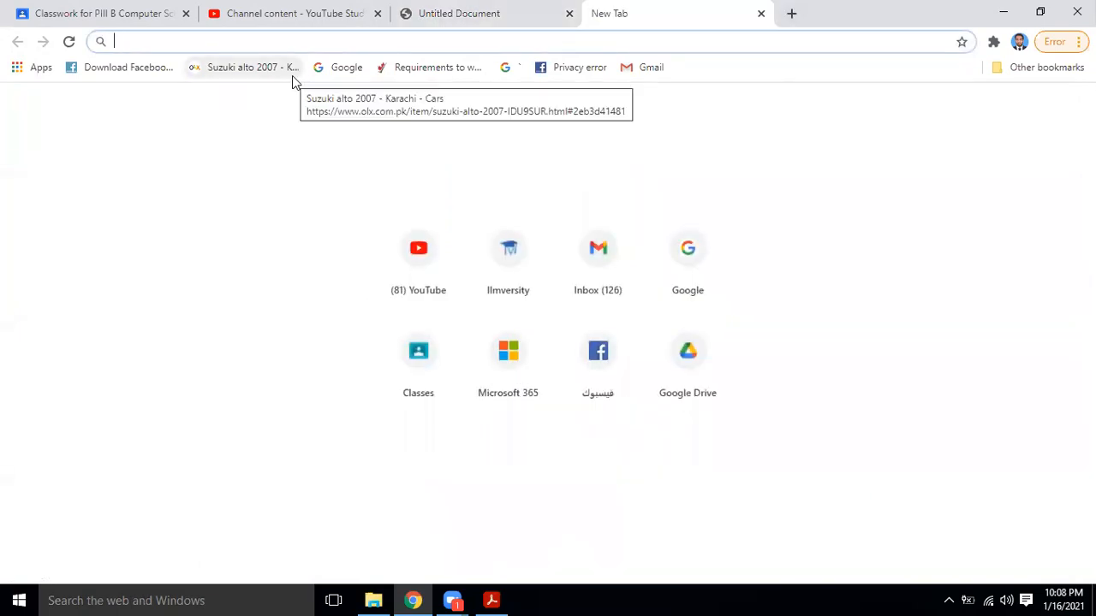
text(google.com)
key(Return)
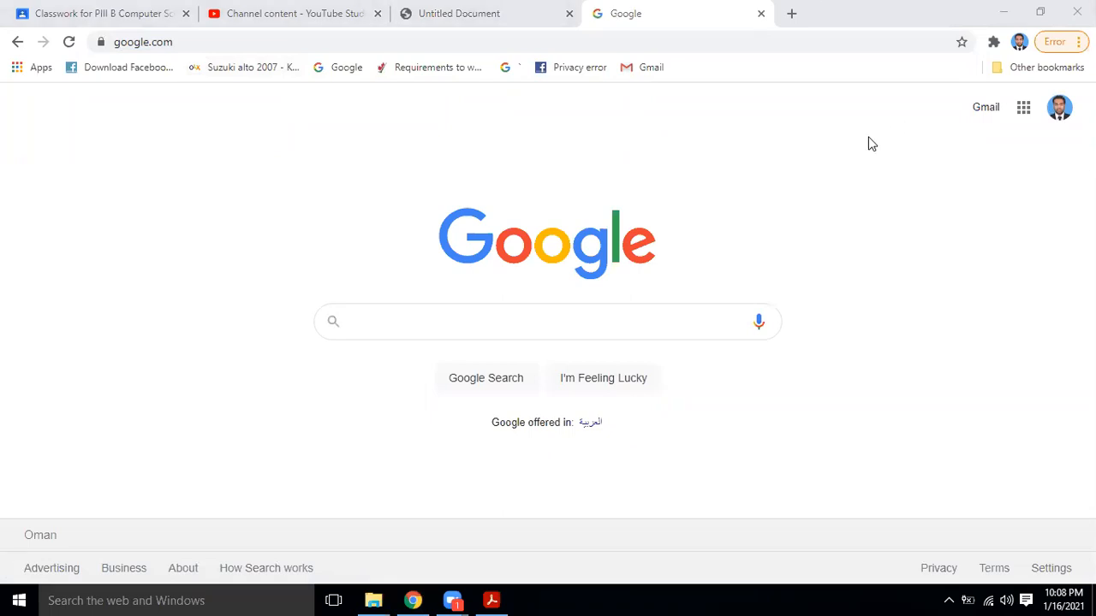
click(513, 333)
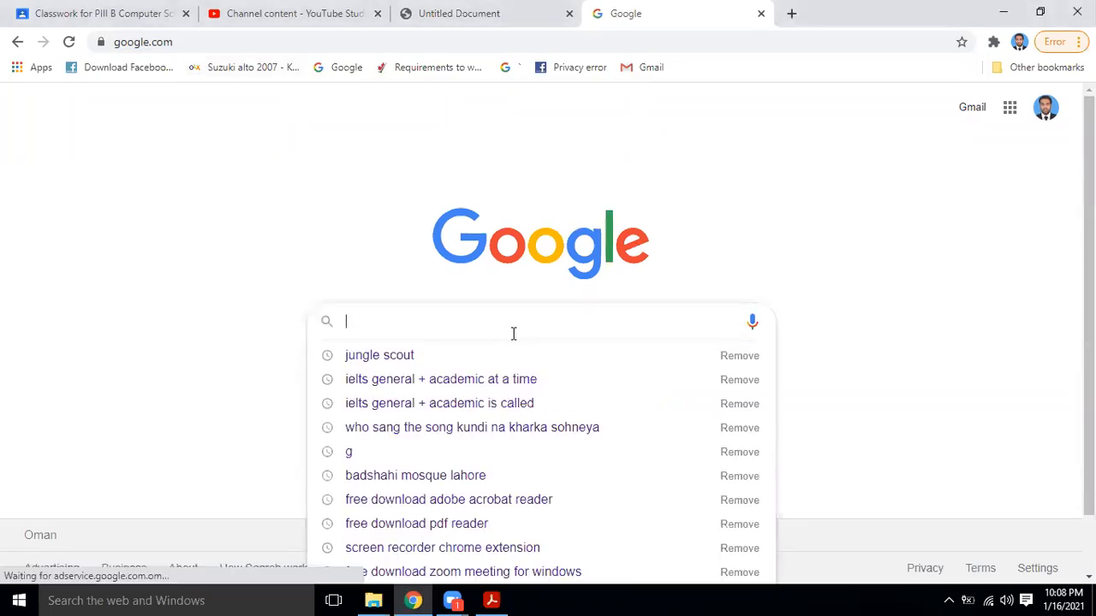
text(compute)
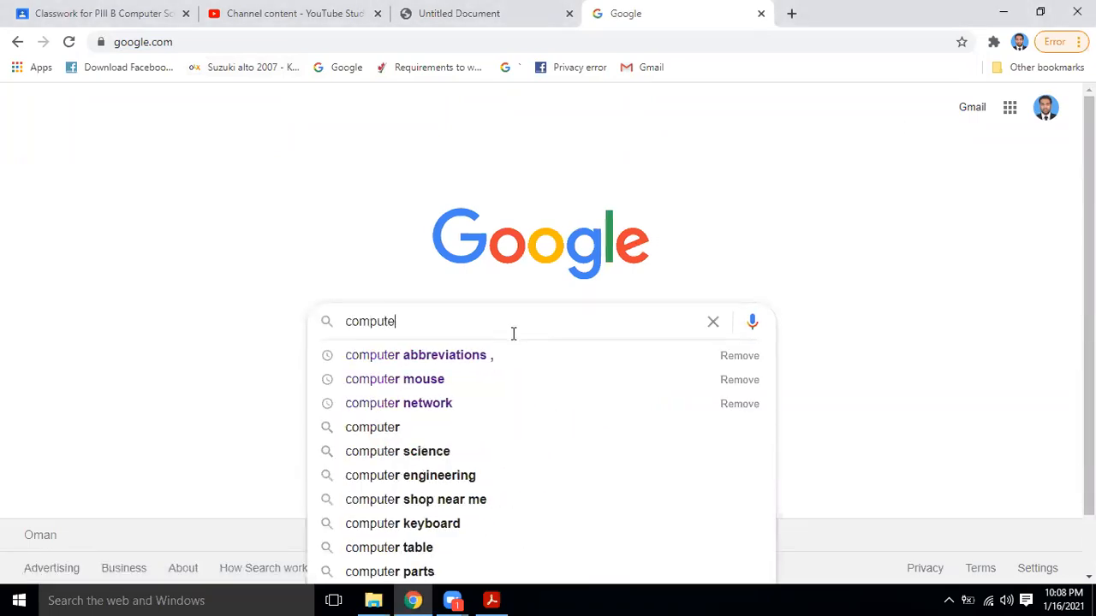
text(r mouse)
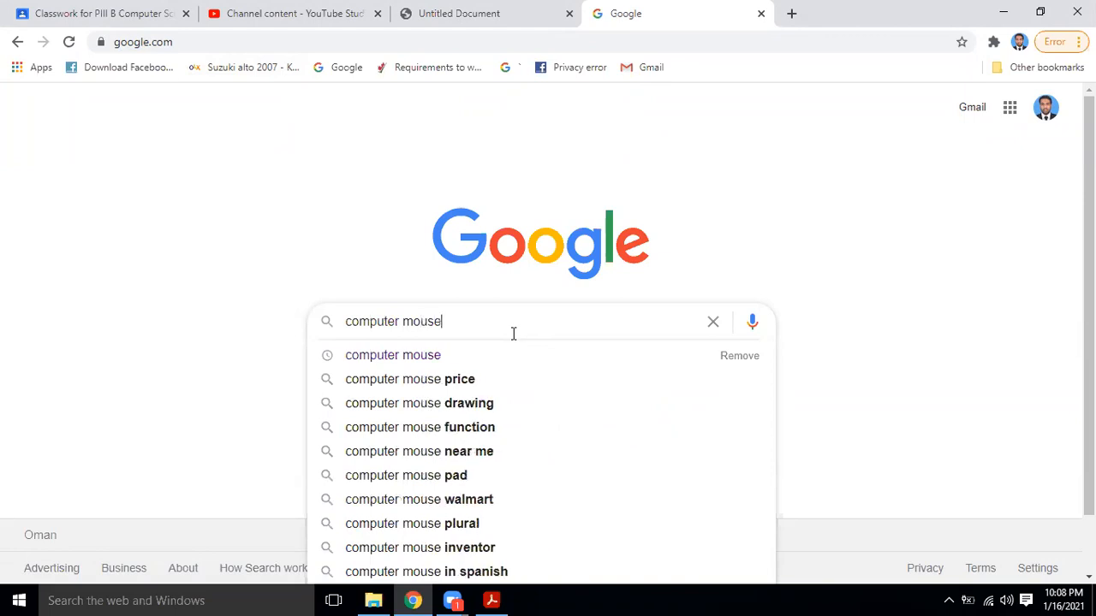
key(Return)
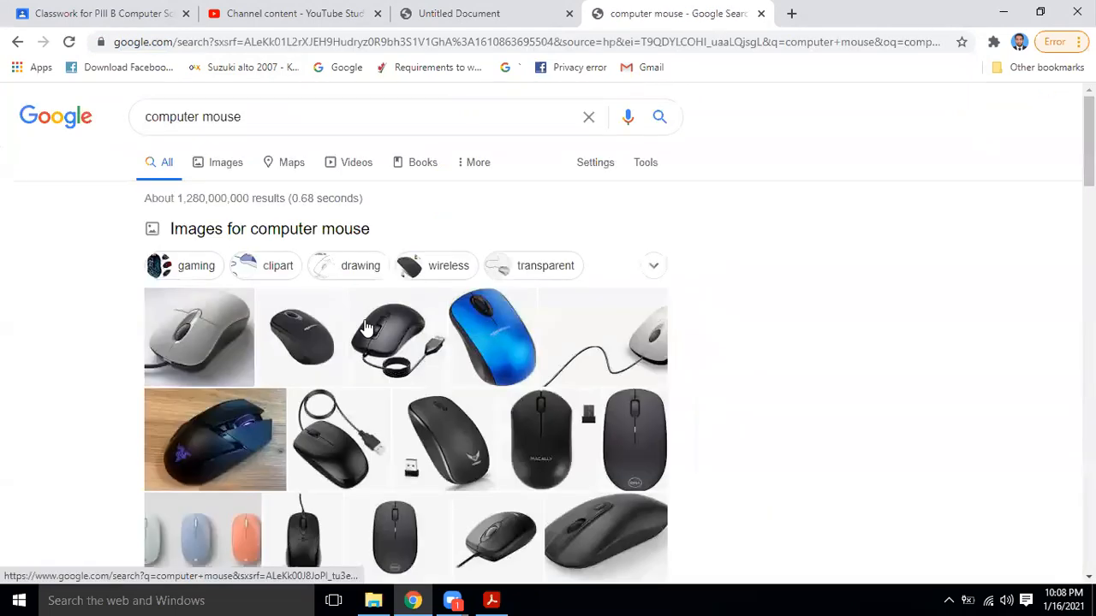
scroll(406, 343, down, 10)
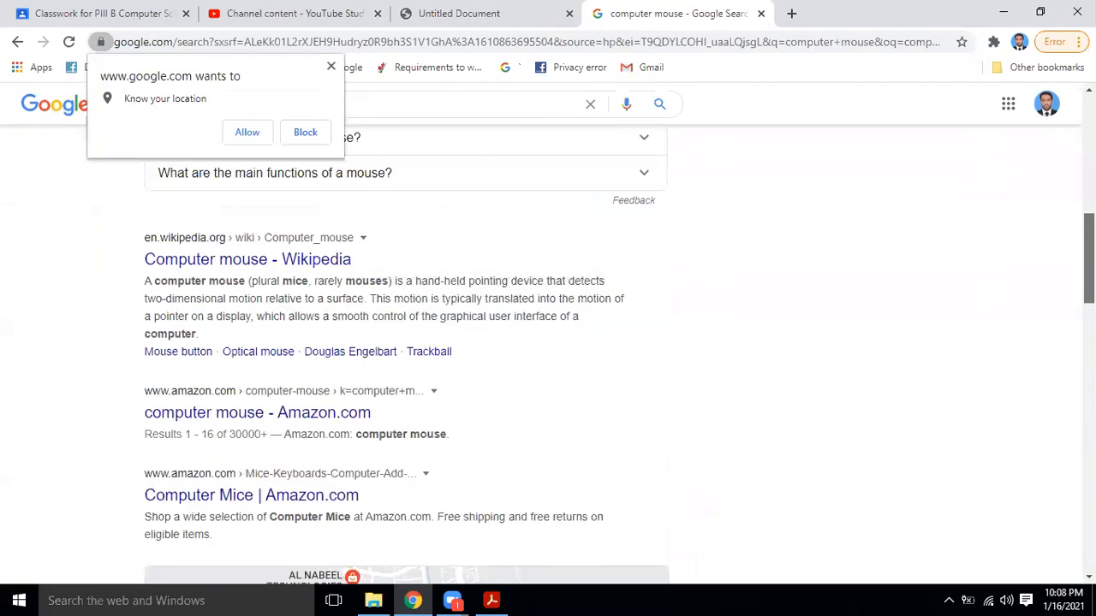
scroll(407, 359, down, 1)
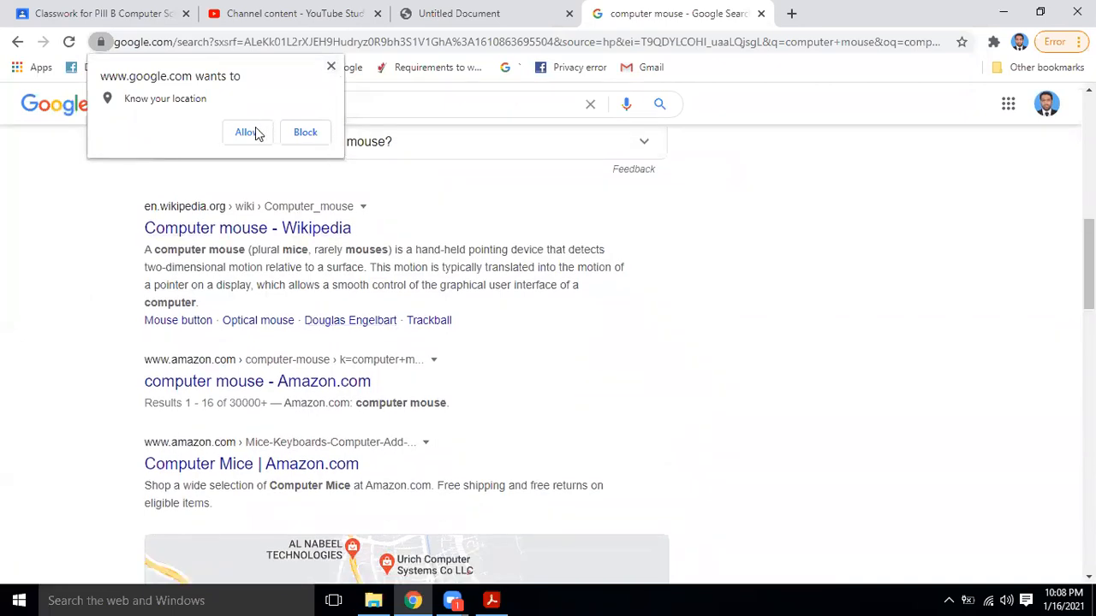
click(250, 133)
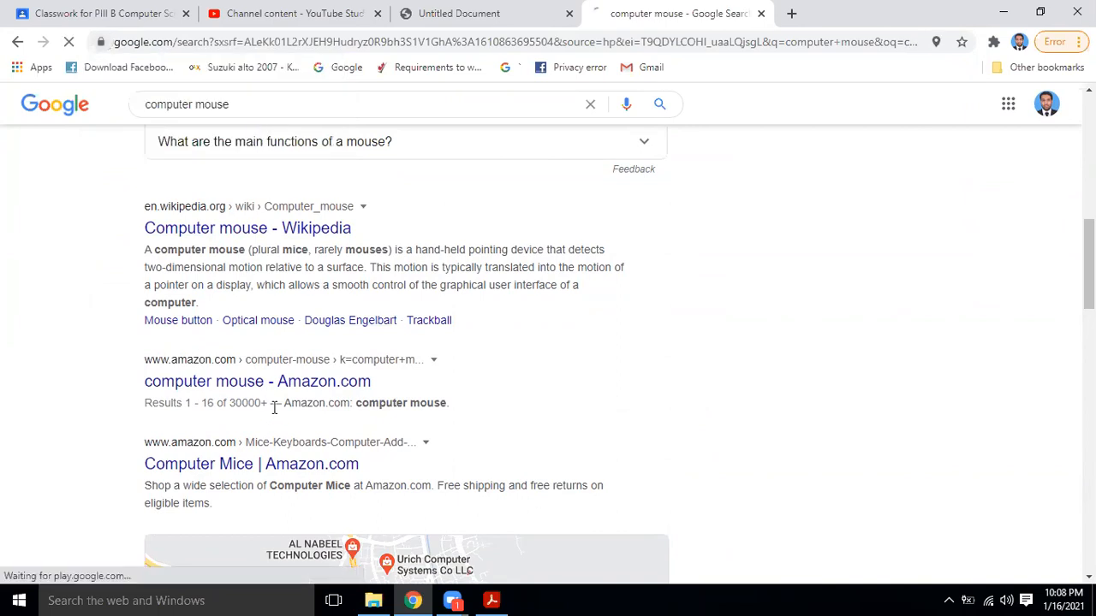
- Open the Wikipedia "Computer mouse" and Computer Hope "What is a Computer Mouse?" results in separate new tabs
drag(1089, 141, 1088, 265)
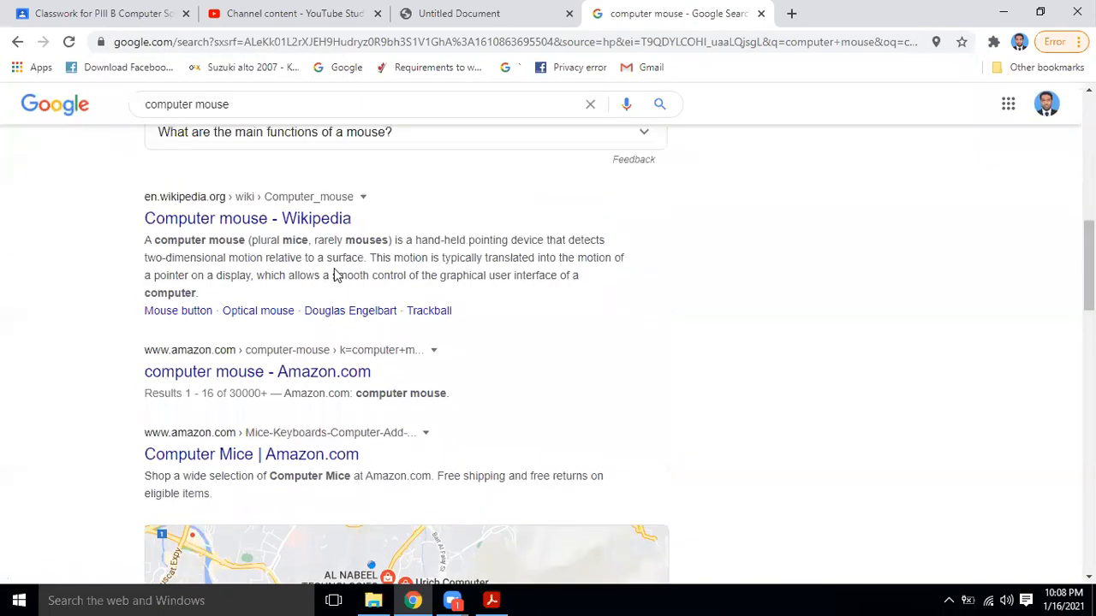
right_click(308, 228)
click(347, 237)
drag(1089, 266, 1089, 431)
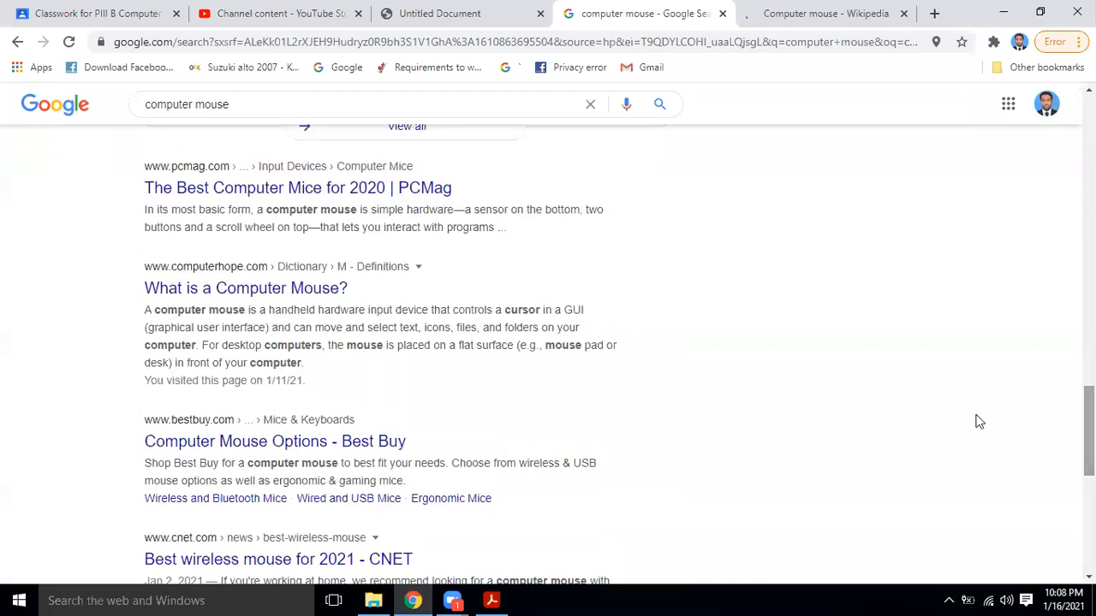
right_click(335, 293)
click(377, 304)
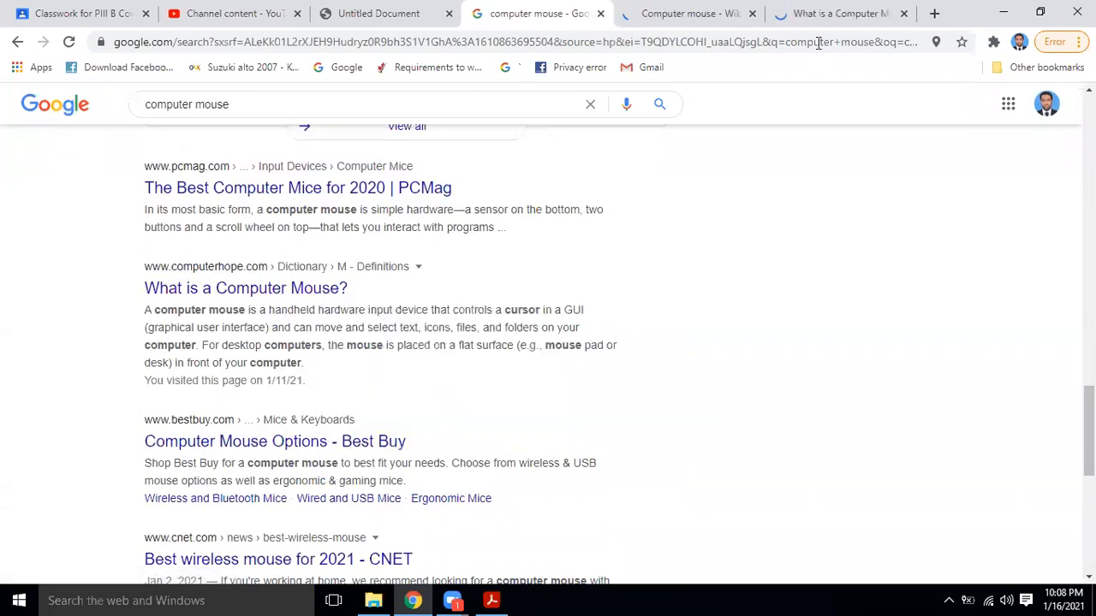
- Check the Computer Hope and Wikipedia mouse pages, close the Wikipedia page and return to the Google results
click(829, 15)
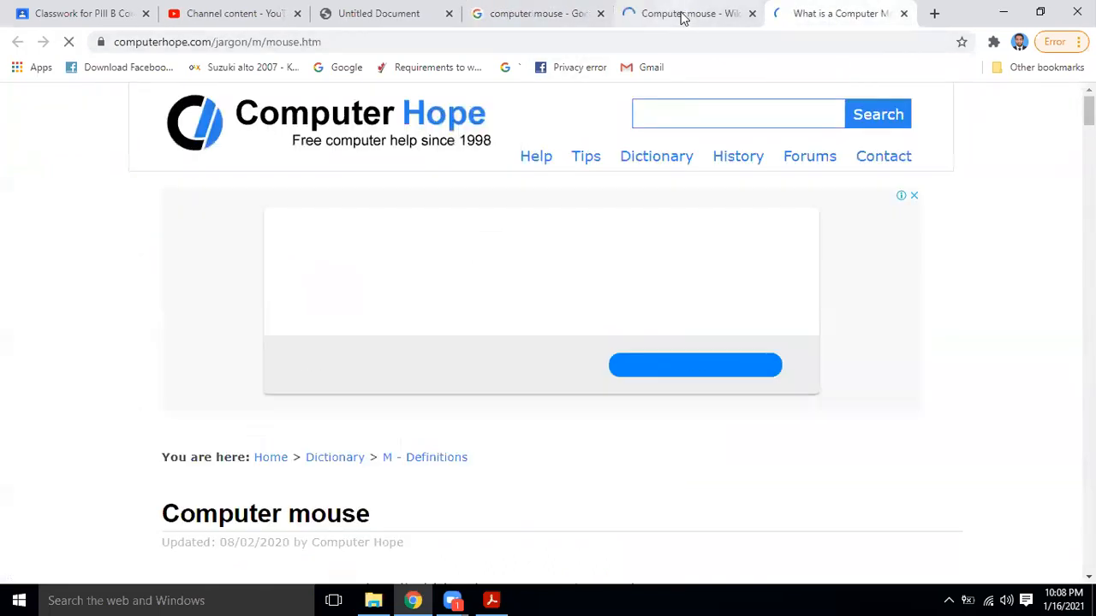
mouse_move(1089, 111)
mouse_down()
mouse_move(1089, 128)
mouse_move(1089, 96)
mouse_up()
click(728, 12)
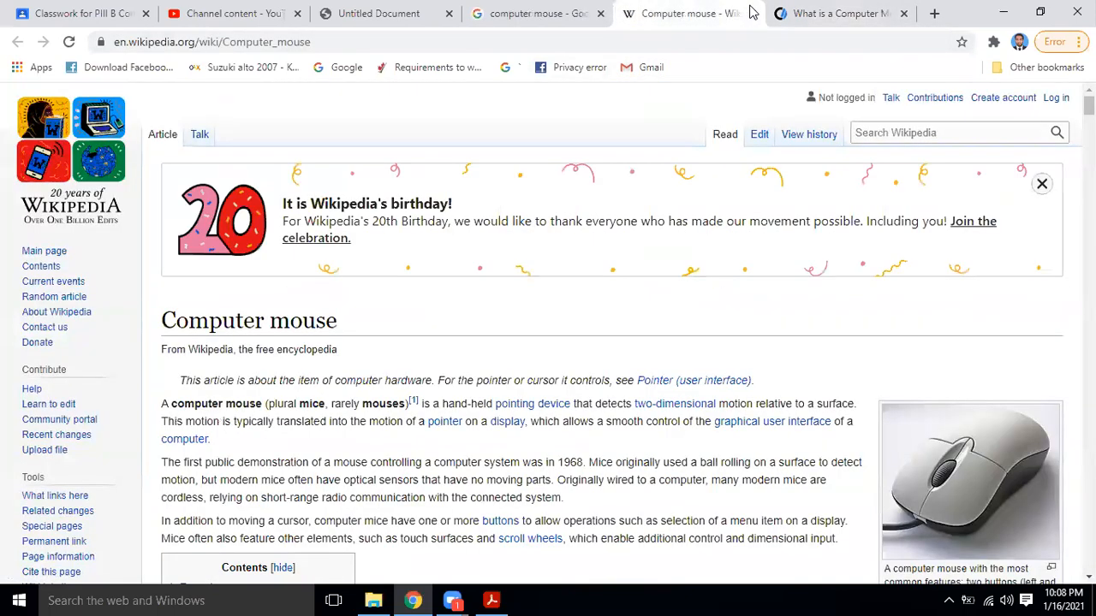
click(737, 12)
click(579, 12)
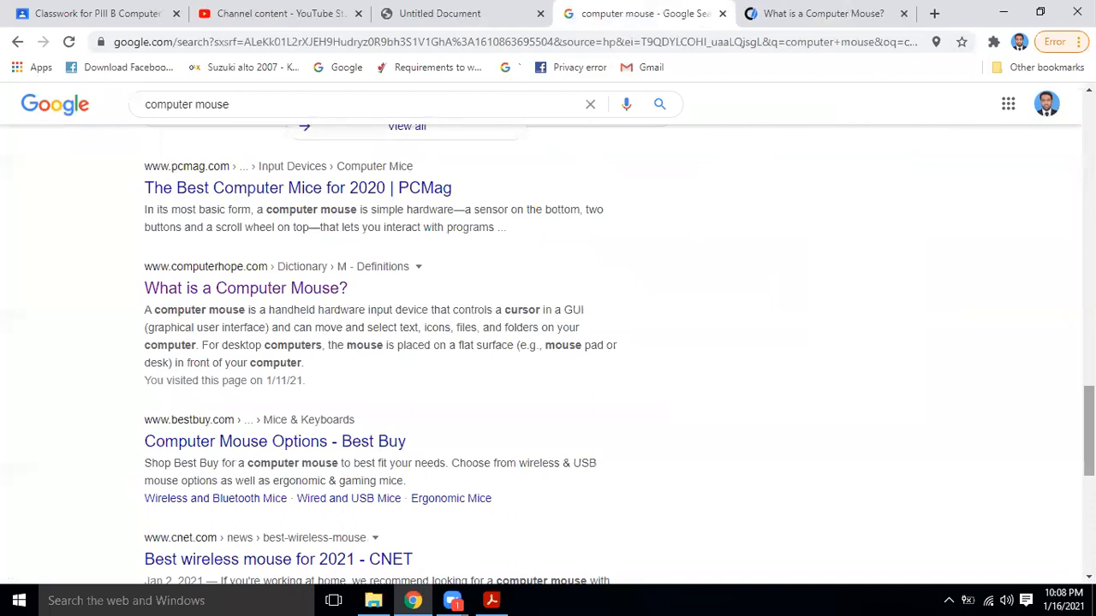
- Replace the Google query with "scanner", run the search and look through the results
drag(1089, 431, 1088, 120)
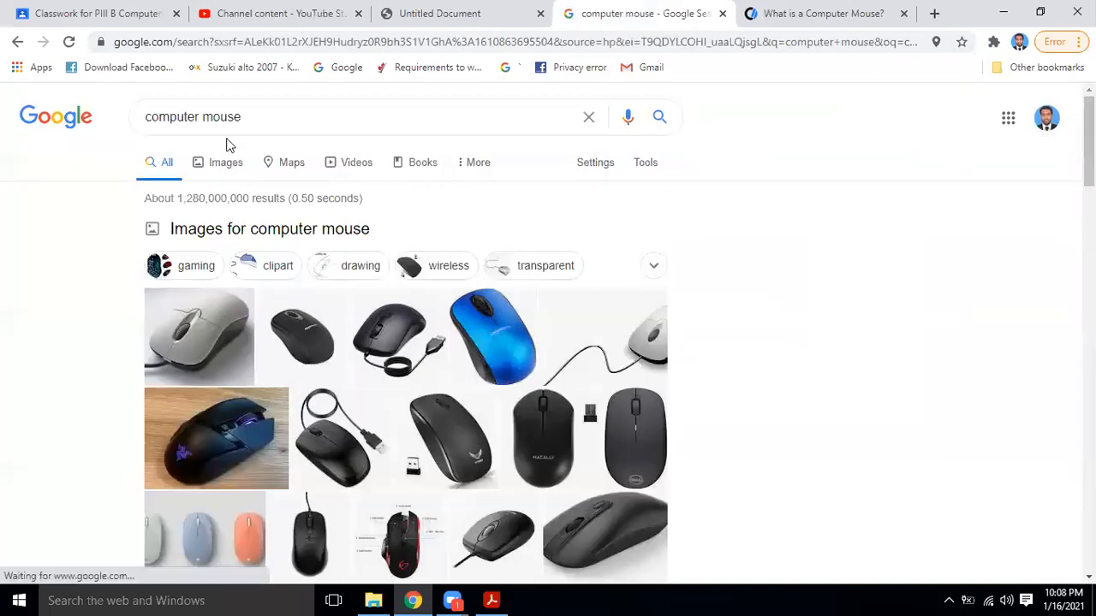
drag(252, 119, 3, 91)
text(scanner)
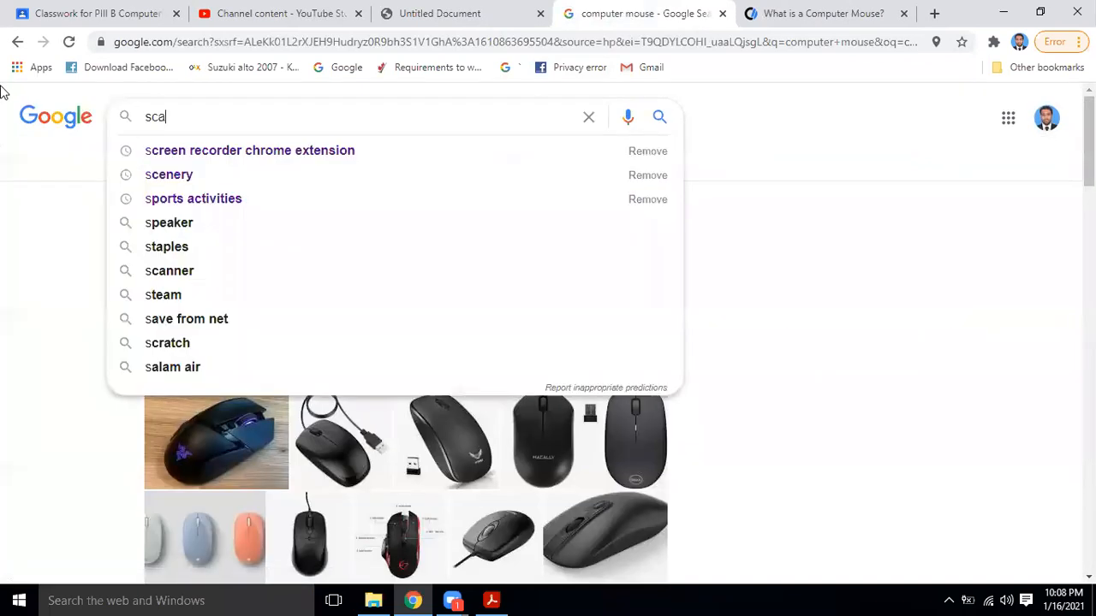
key(Return)
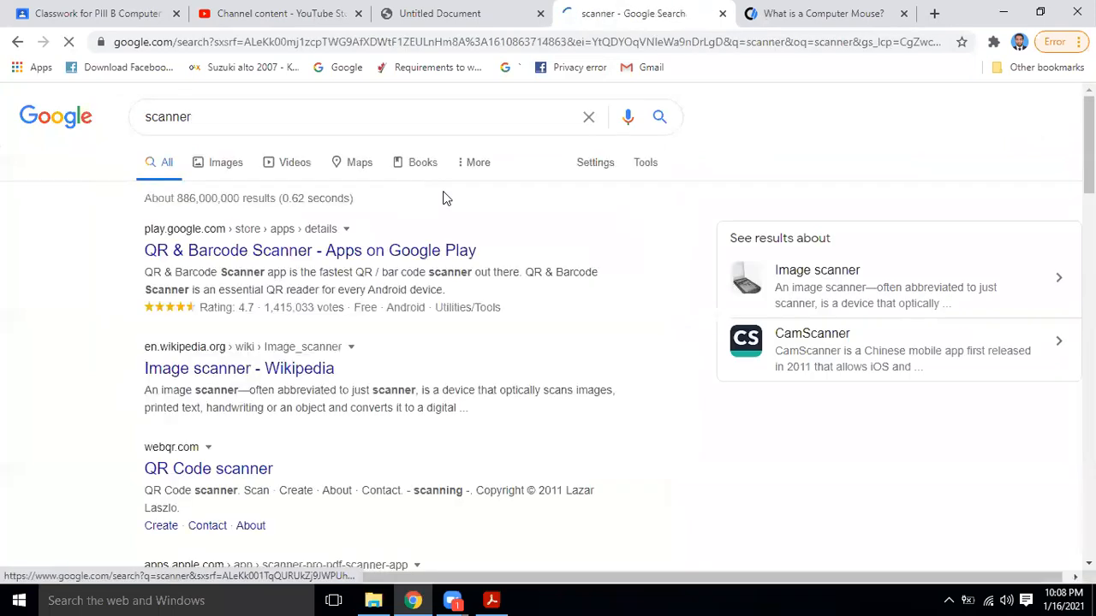
scroll(541, 331, down, 1)
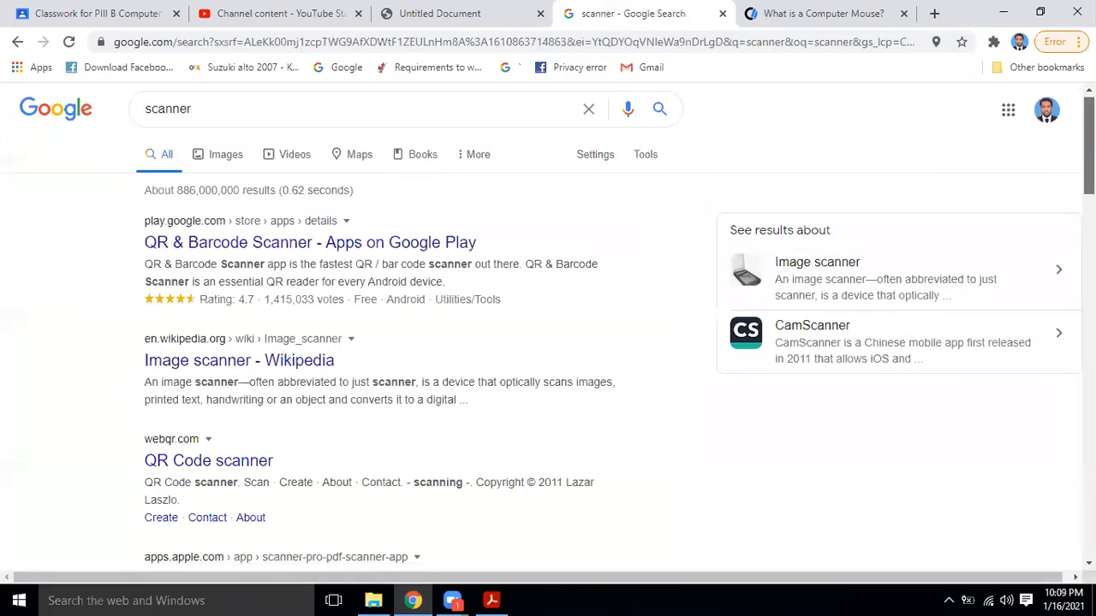
scroll(547, 342, down, 2)
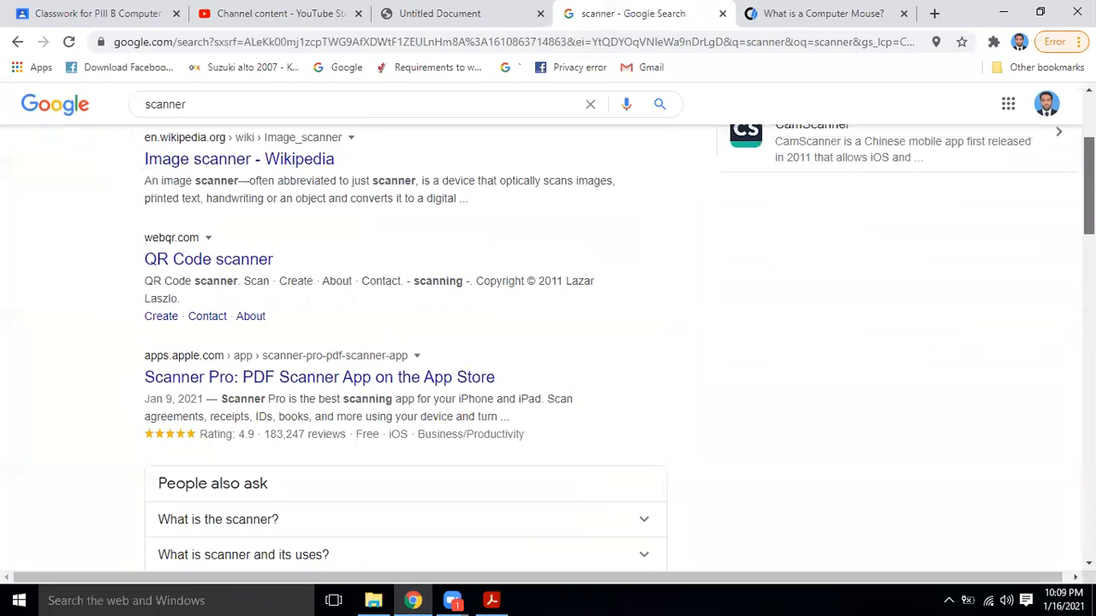
drag(1089, 185, 1089, 145)
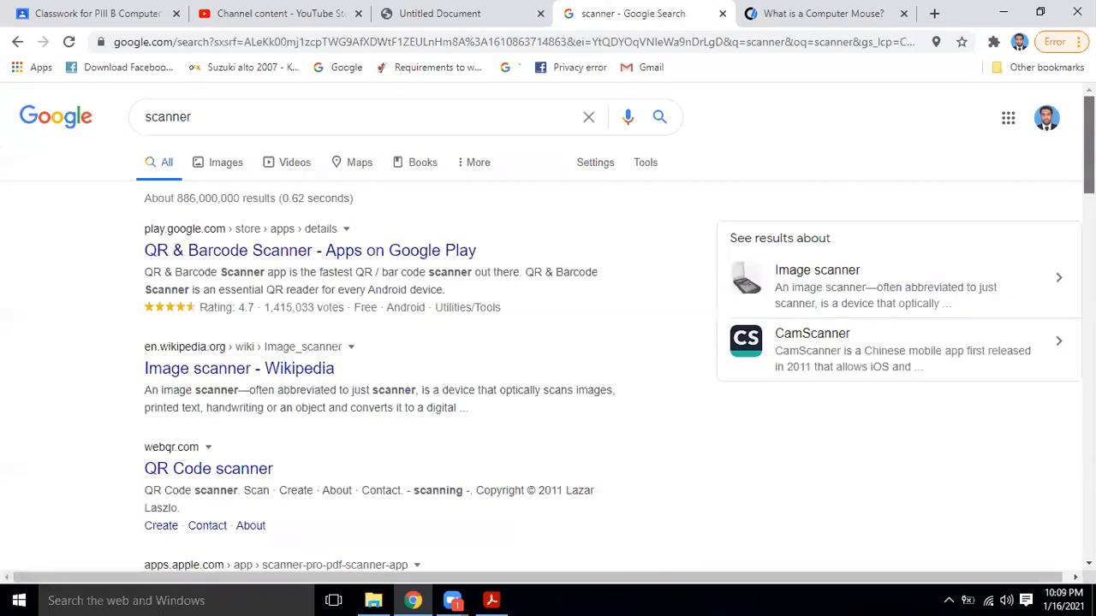
- Refine the Google search to "what is scanner" and look through the results
click(147, 117)
text(What is)
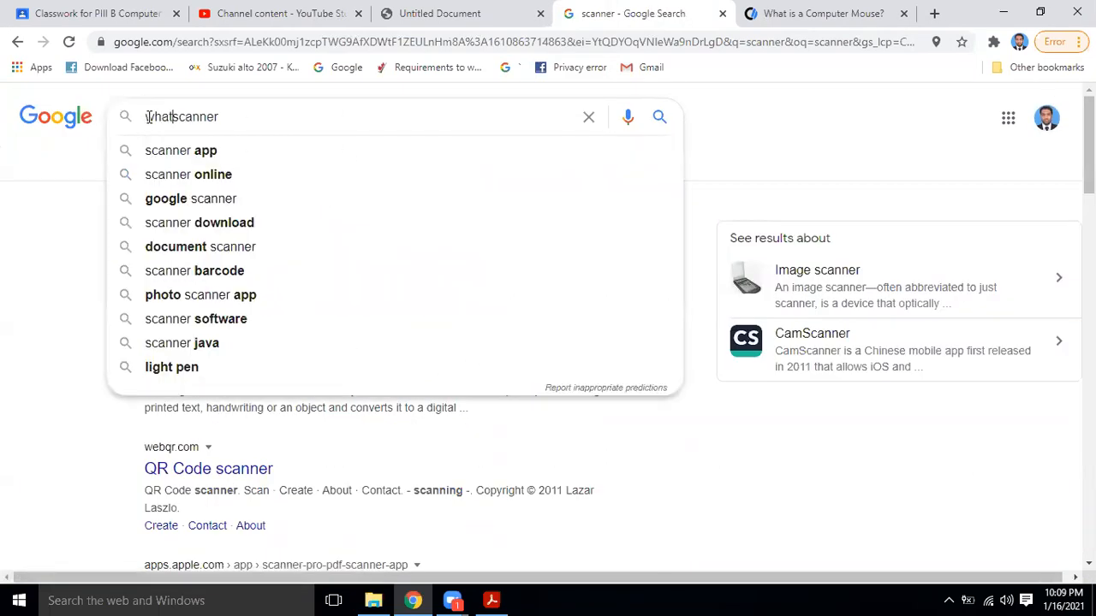
key(Return)
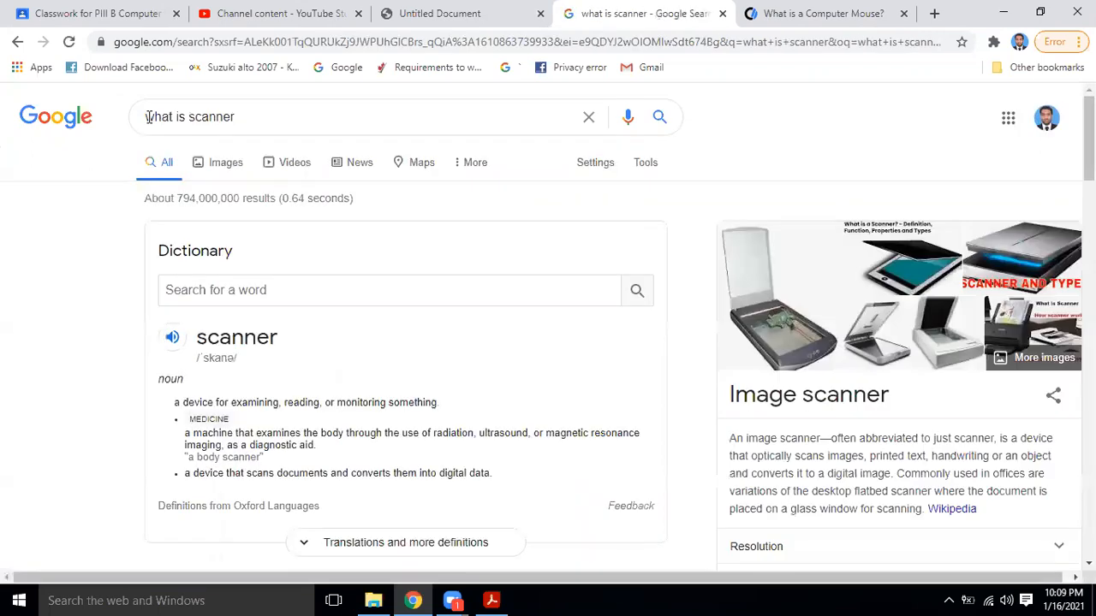
scroll(548, 342, down, 5)
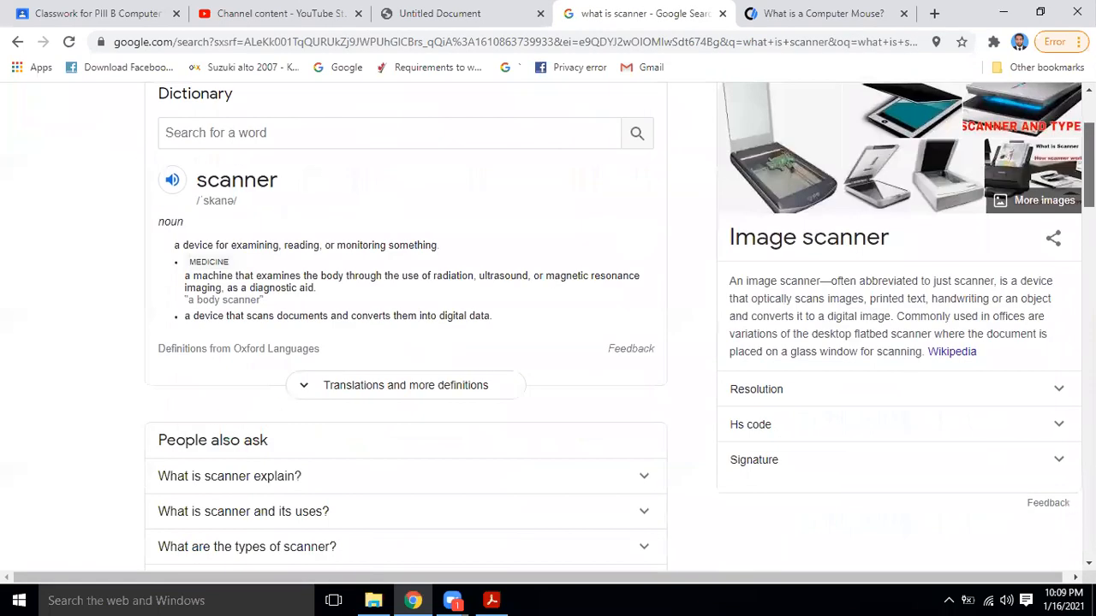
- Open the WhatIs.com "What is scanner?" result in a new tab, check the page and return to the Google results
scroll(929, 297, down, 2)
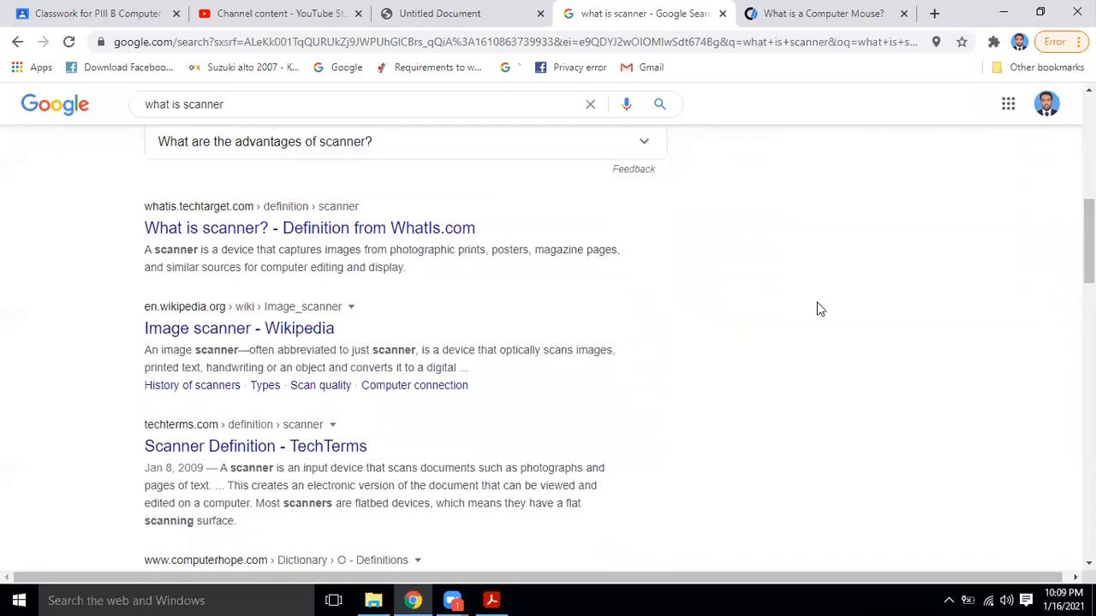
right_click(265, 243)
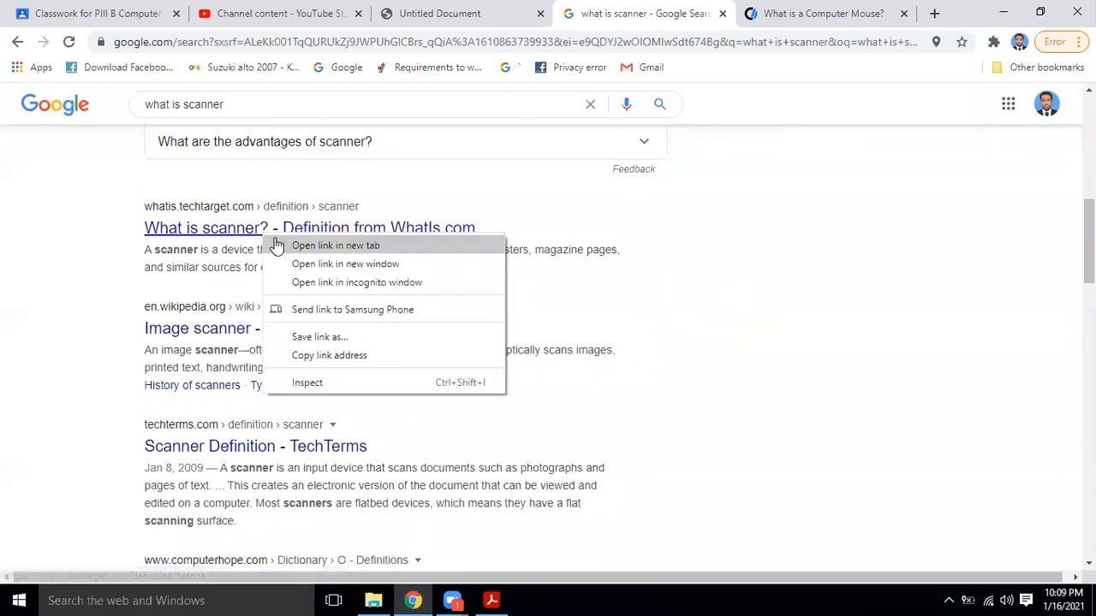
click(291, 248)
click(820, 11)
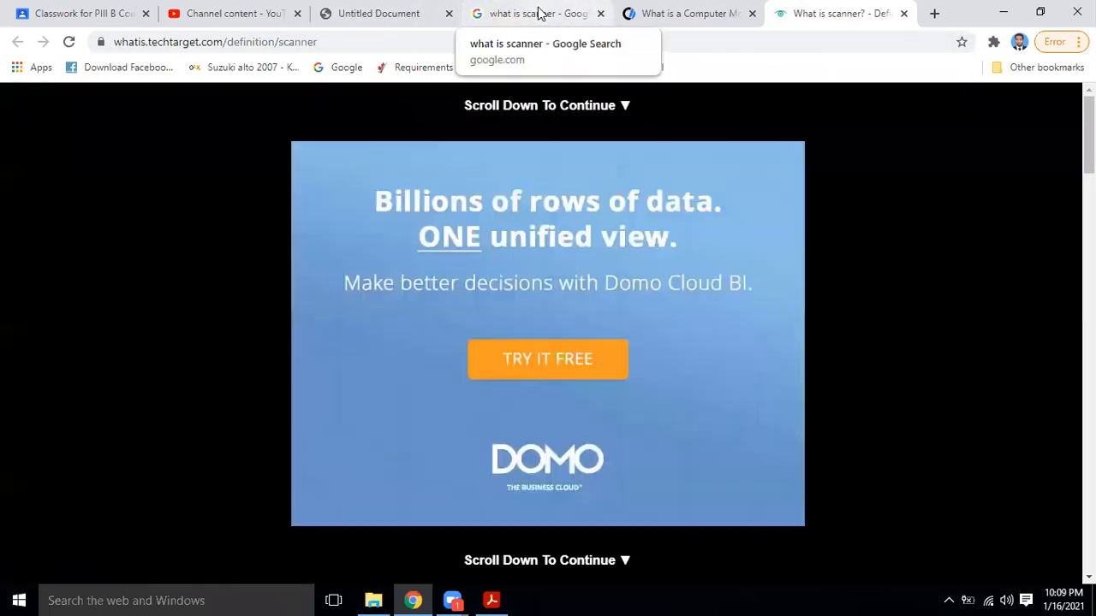
click(540, 15)
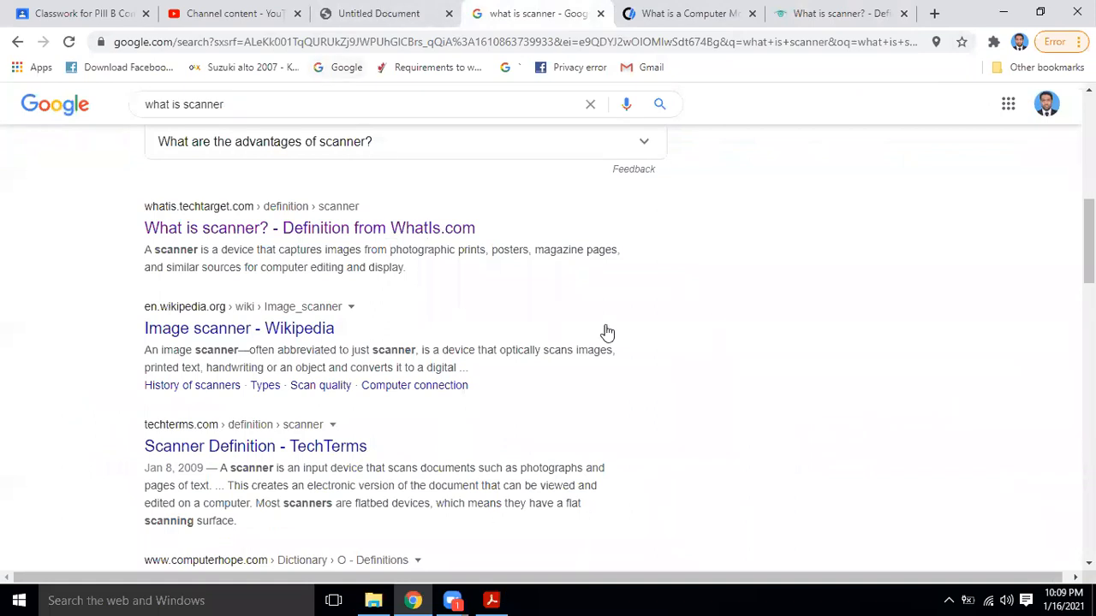
- Check the device pictures on MyPage.html, then replace the Google query with "what is joystick" and run the search
key(ctrl+shift+Tab)
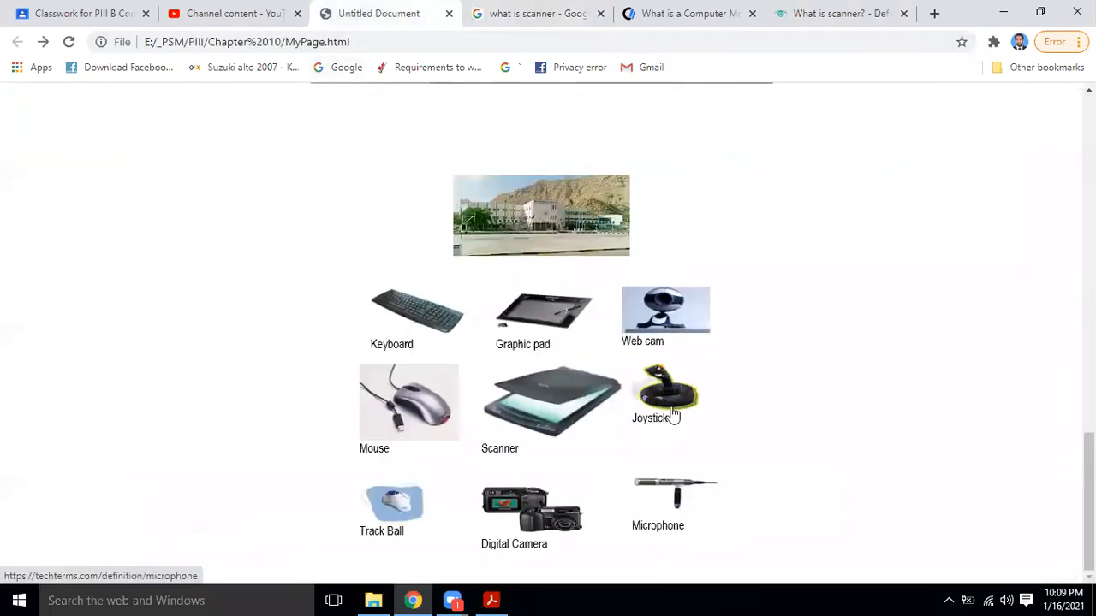
click(512, 15)
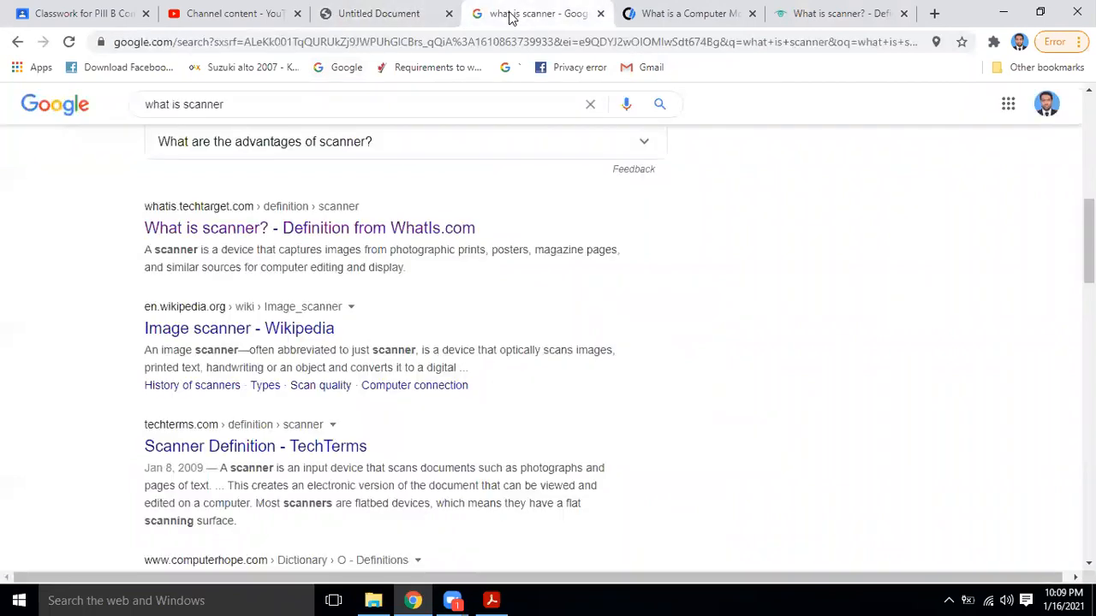
click(358, 17)
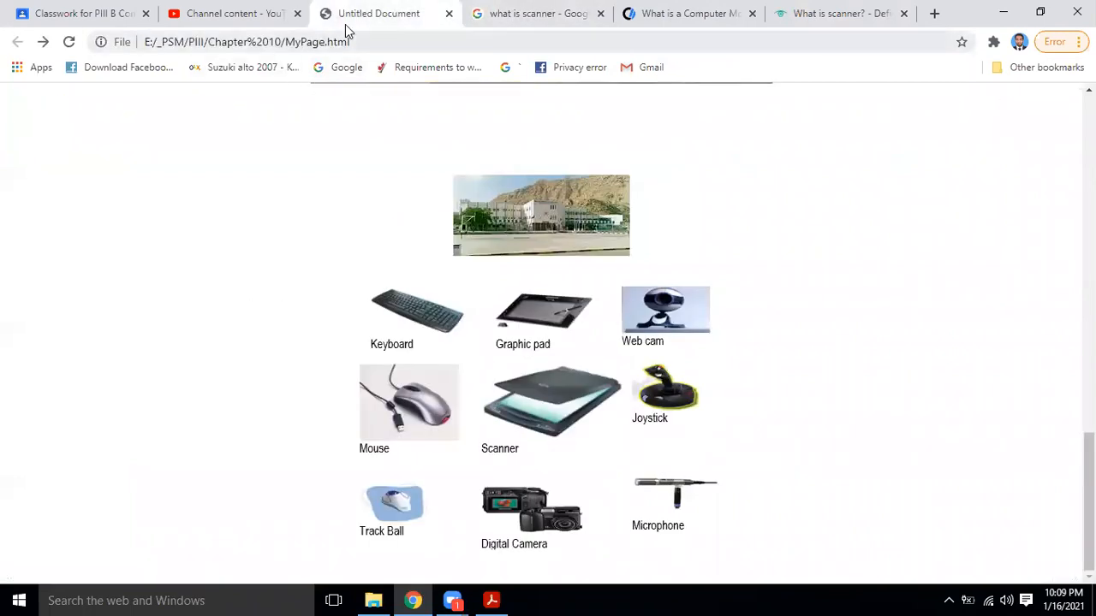
click(482, 11)
drag(300, 96, 5, 102)
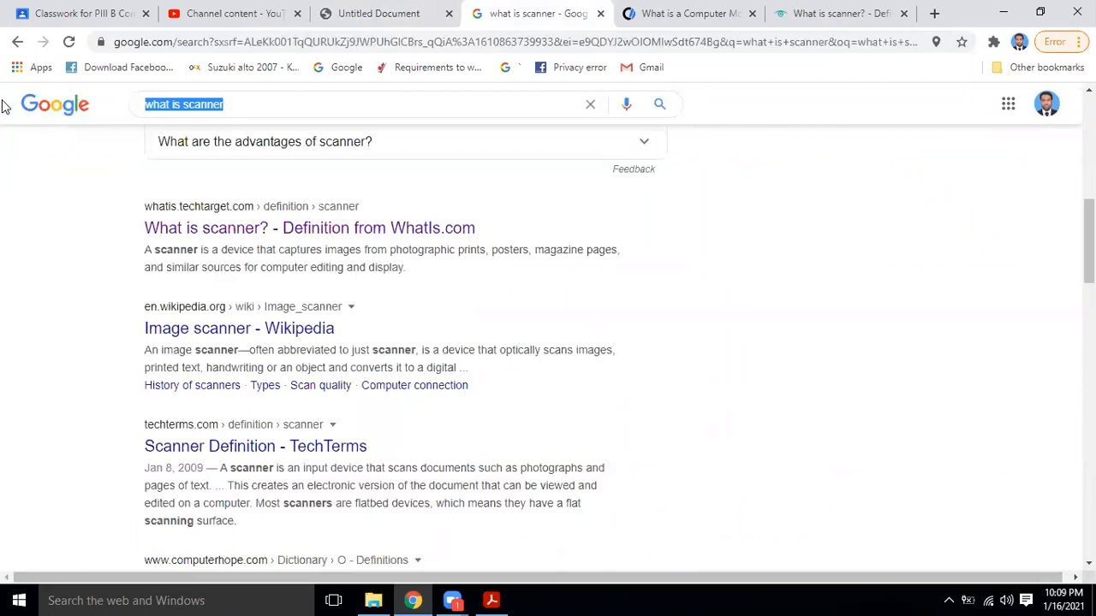
text(what is h)
key(BackSpace)
text(joystick)
key(Return)
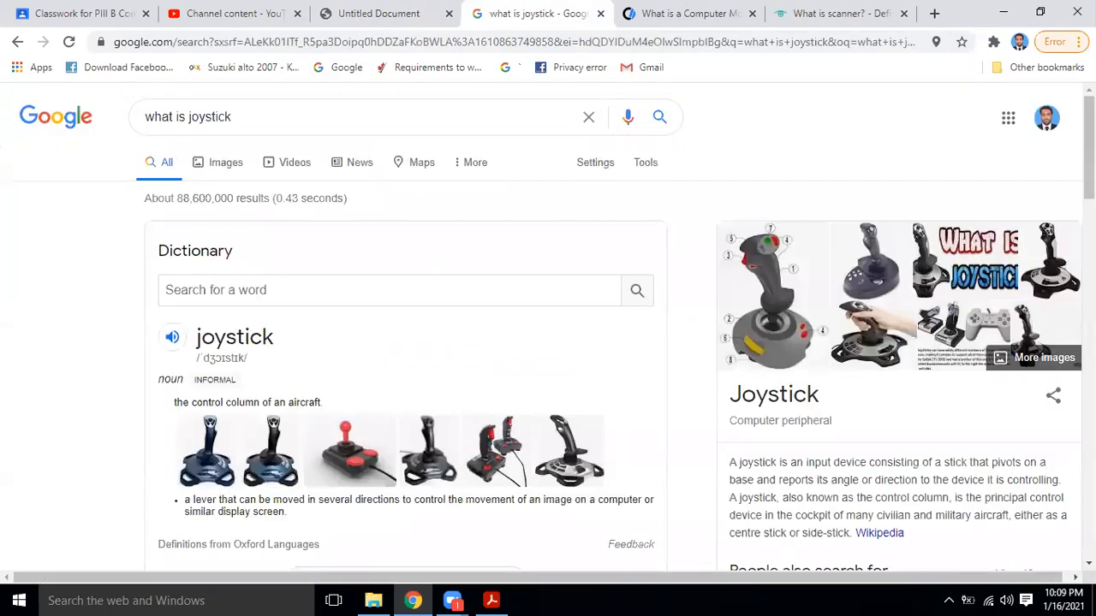
- Open the Techopedia "What is a Joystick?" result in a new tab and view the page
scroll(548, 342, down, 8)
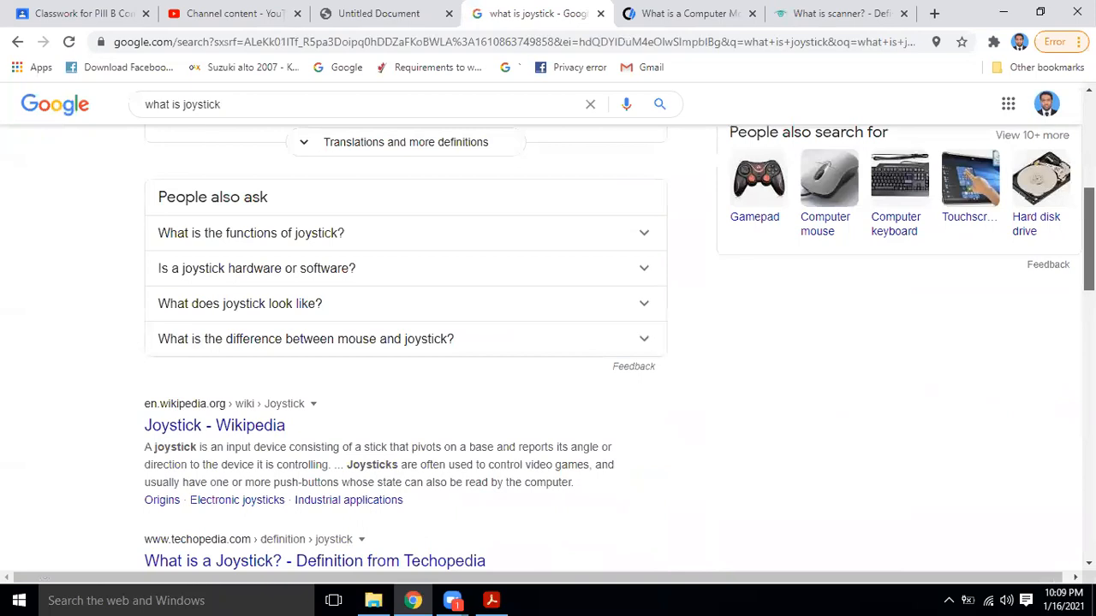
scroll(548, 343, down, 2)
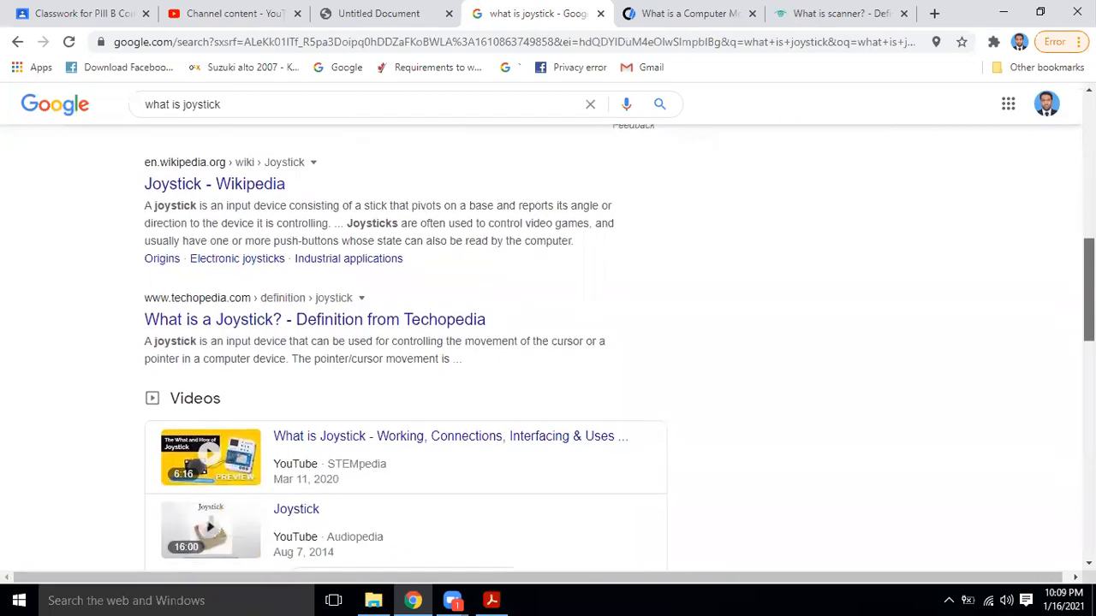
scroll(547, 342, down, 1)
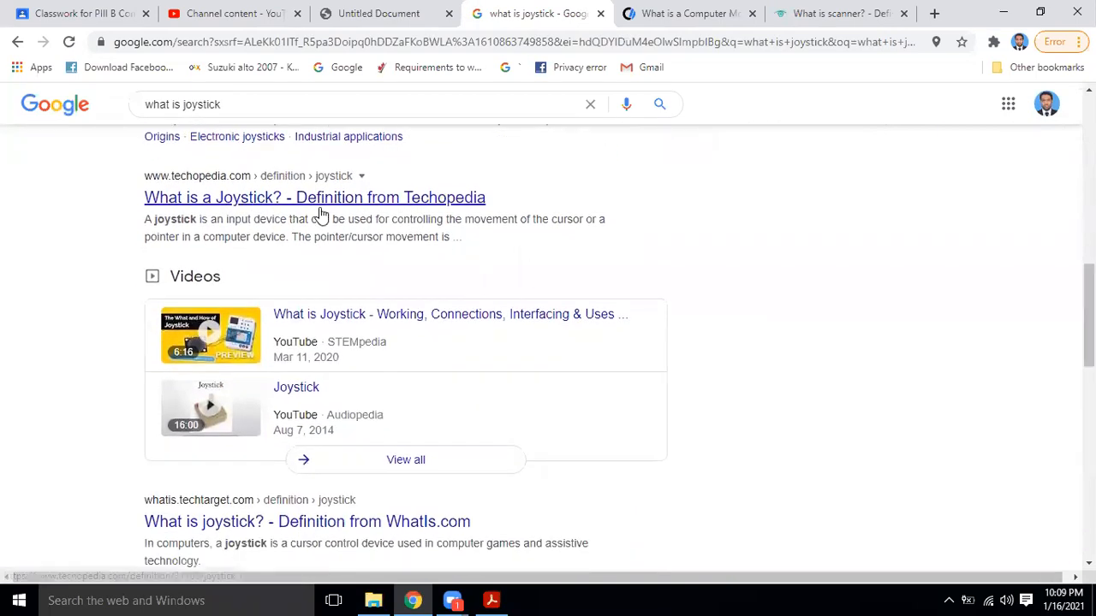
right_click(276, 203)
click(308, 208)
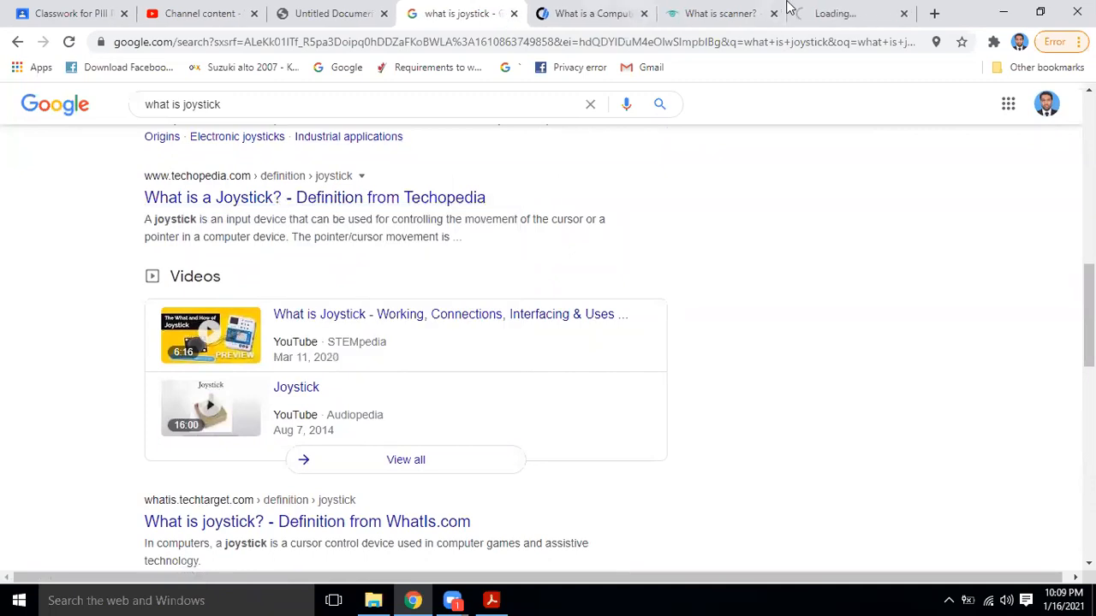
click(838, 10)
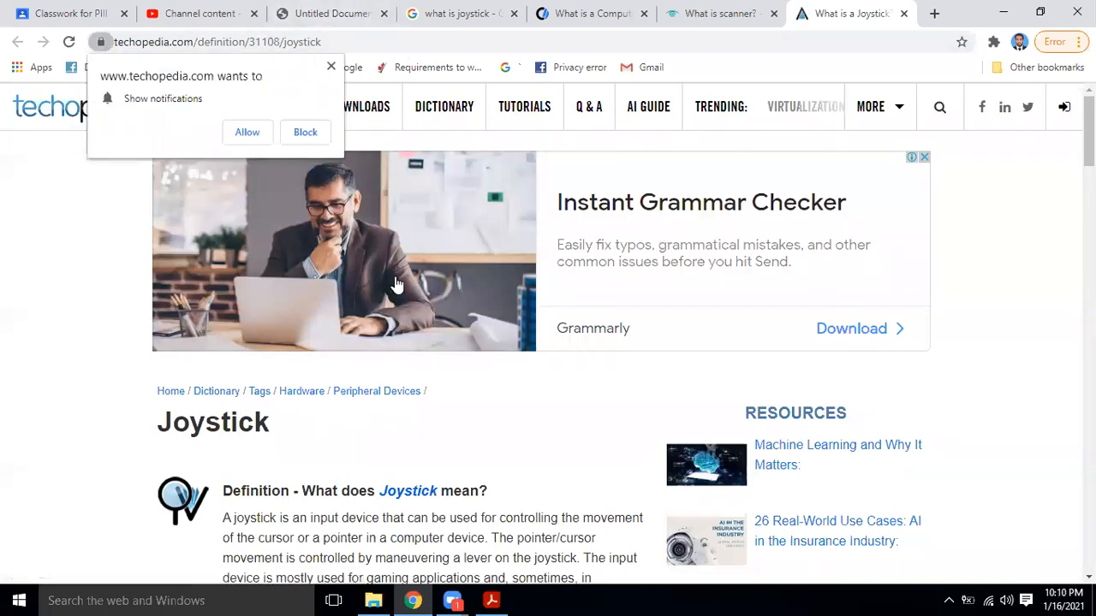
- Switch to the Chapter 10 folder in File Explorer and open MyPage in Adobe Dreamweaver CS3 for editing
click(385, 600)
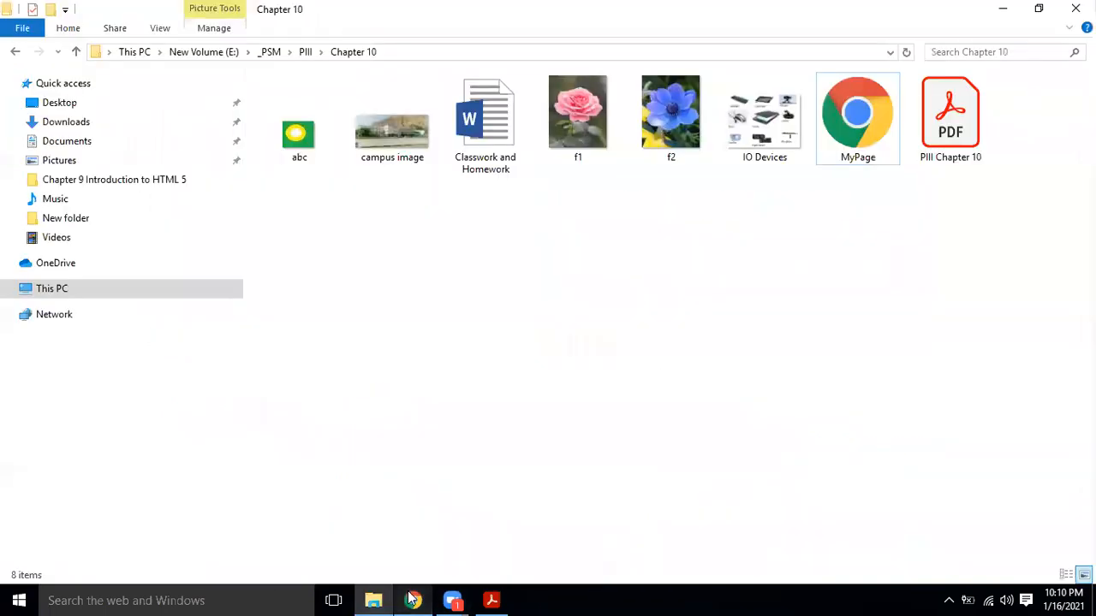
click(865, 150)
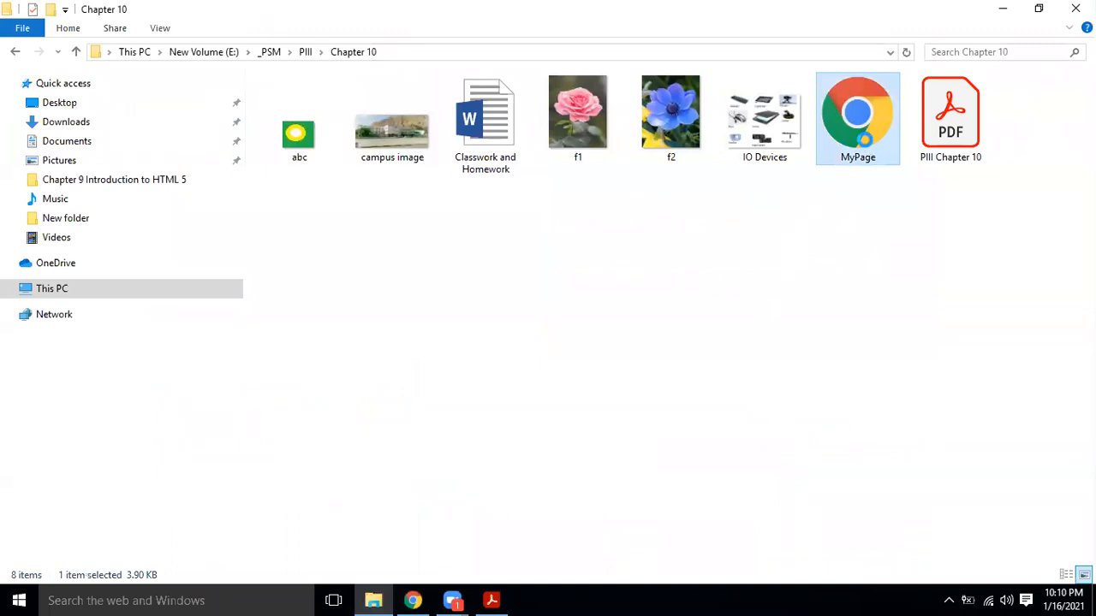
right_click(852, 144)
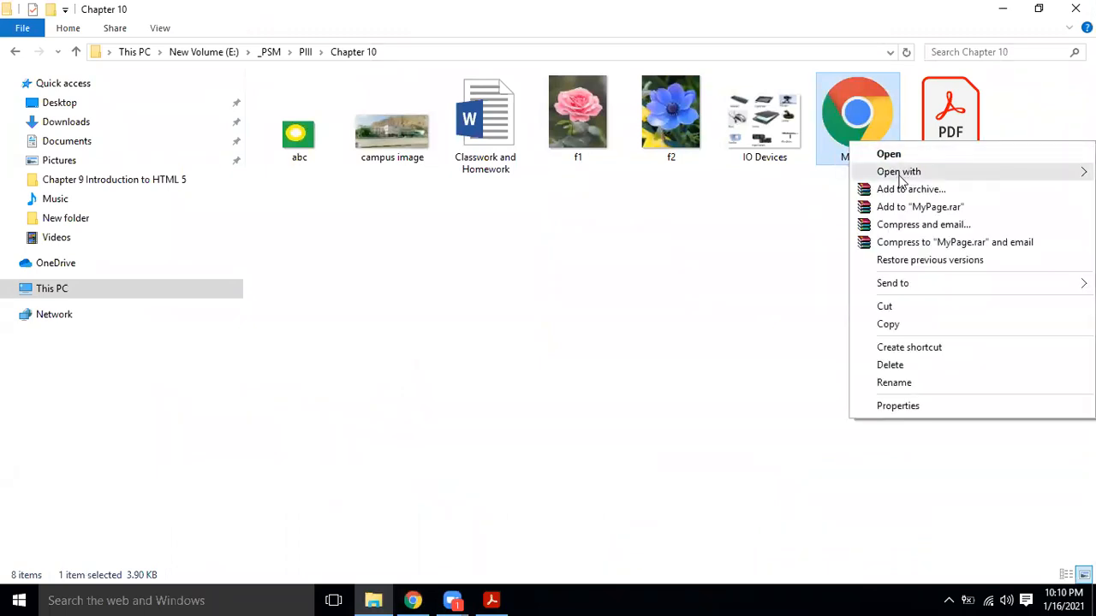
mouse_move(902, 180)
click(734, 176)
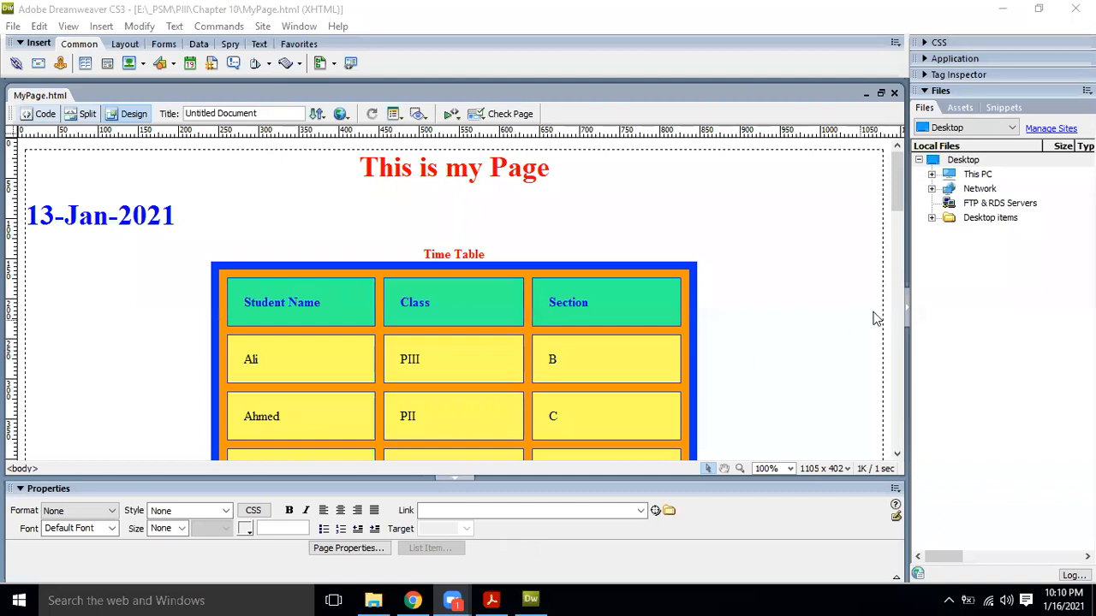
click(822, 272)
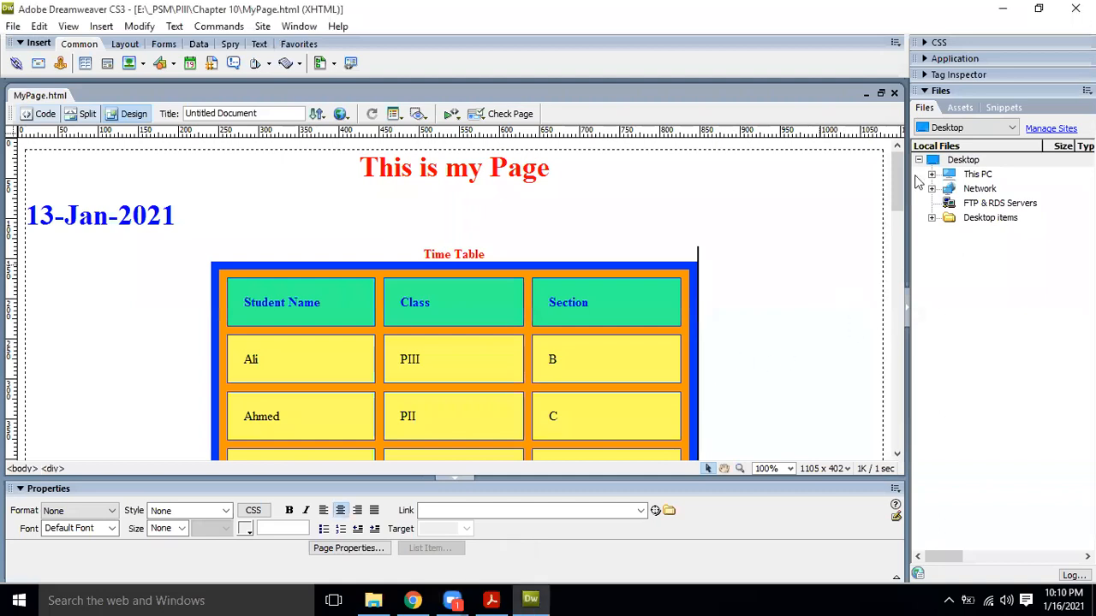
mouse_move(453, 599)
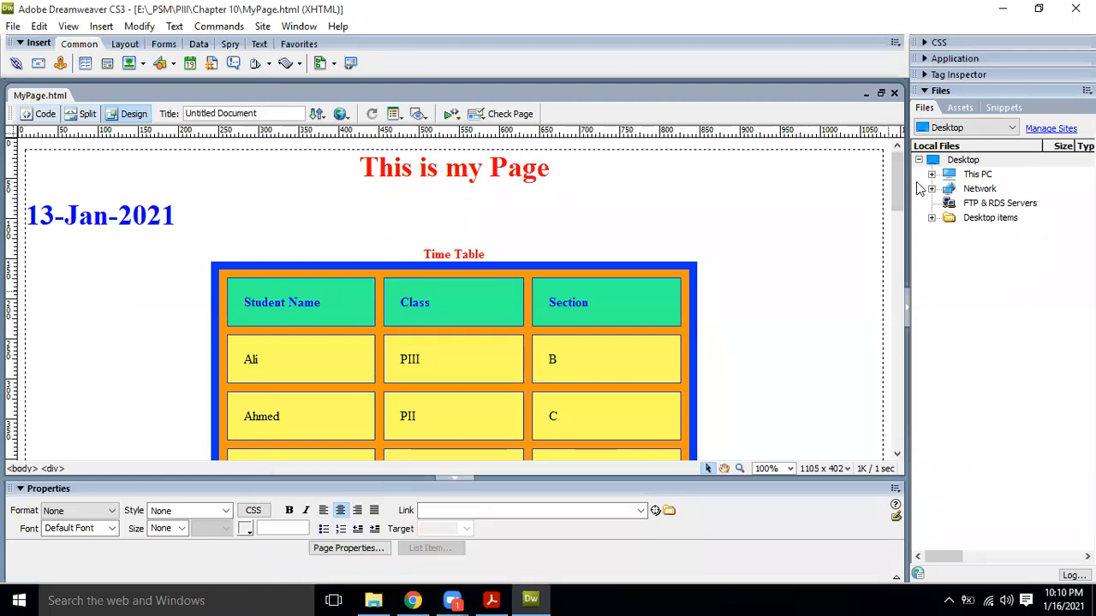
- Remove the techterms.com link from the whole IO Devices.png image near the end of the page
drag(897, 223, 899, 429)
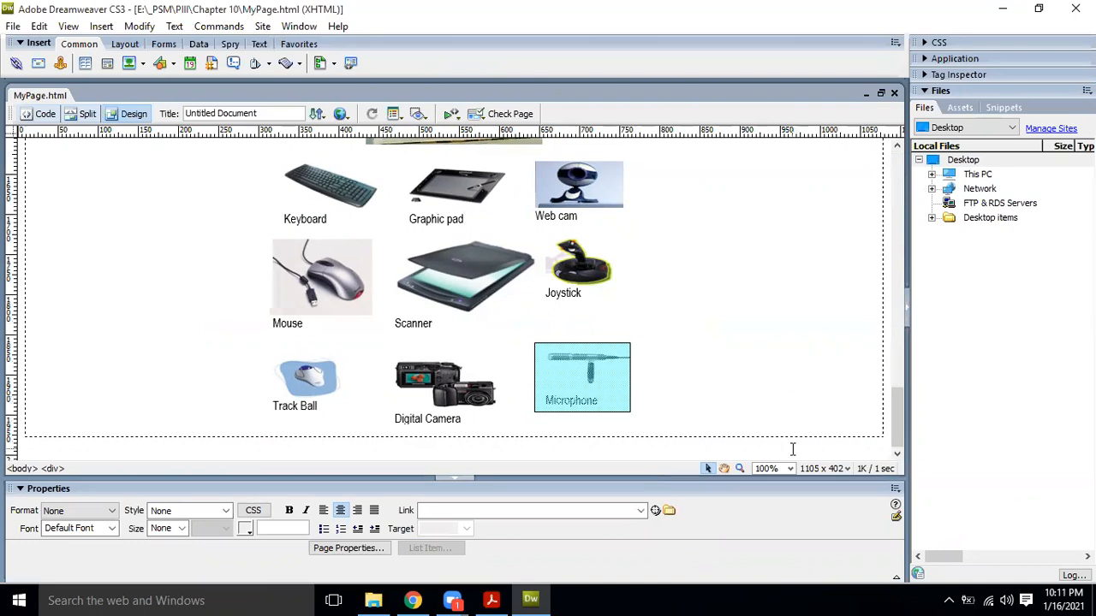
click(446, 319)
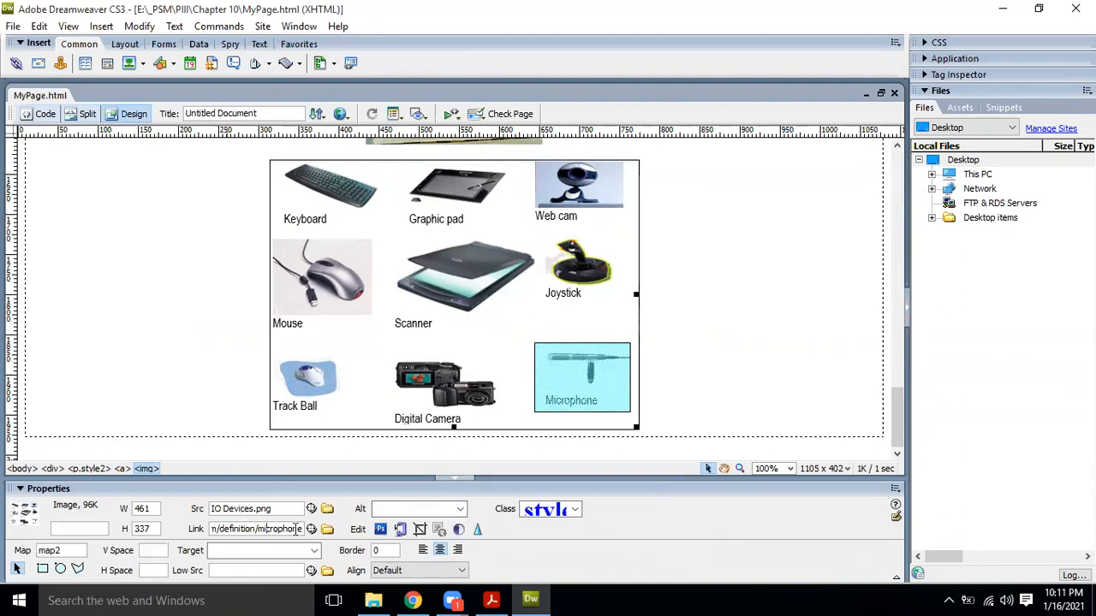
drag(306, 533, 136, 523)
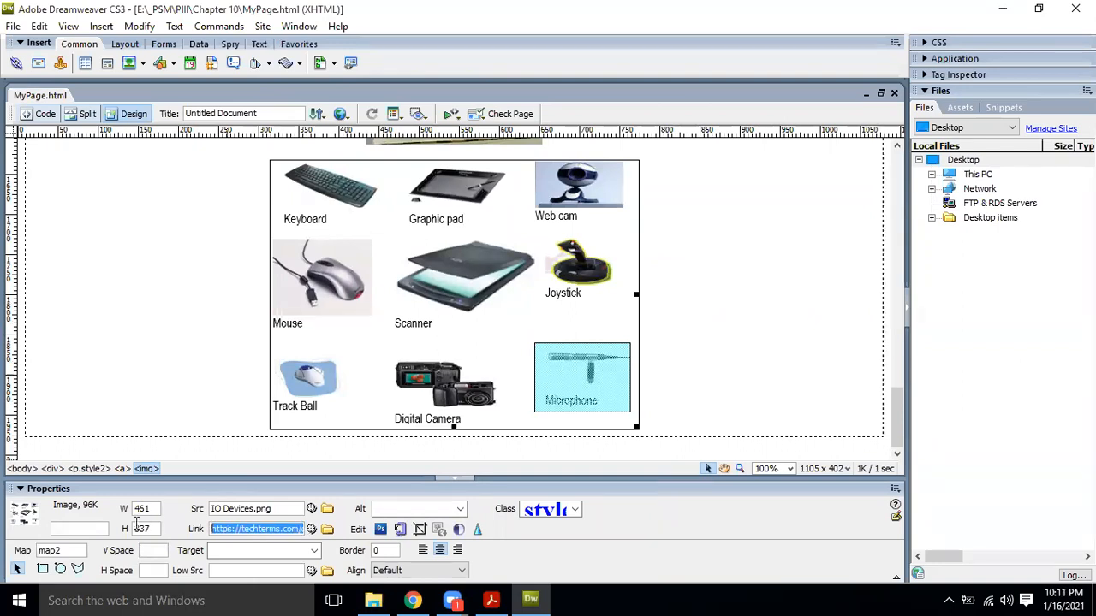
key(Delete)
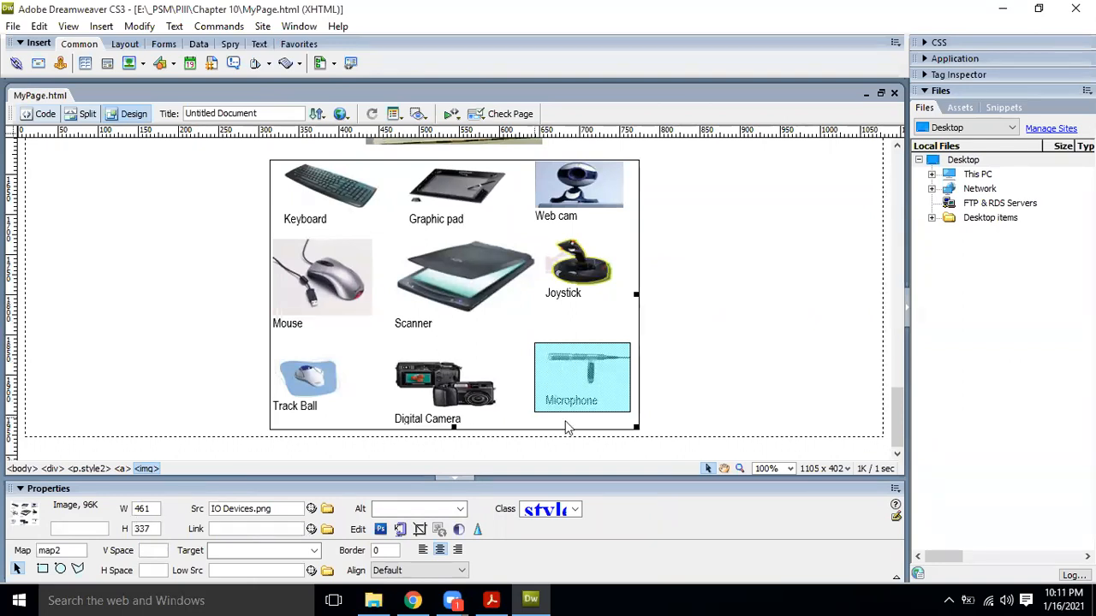
click(677, 337)
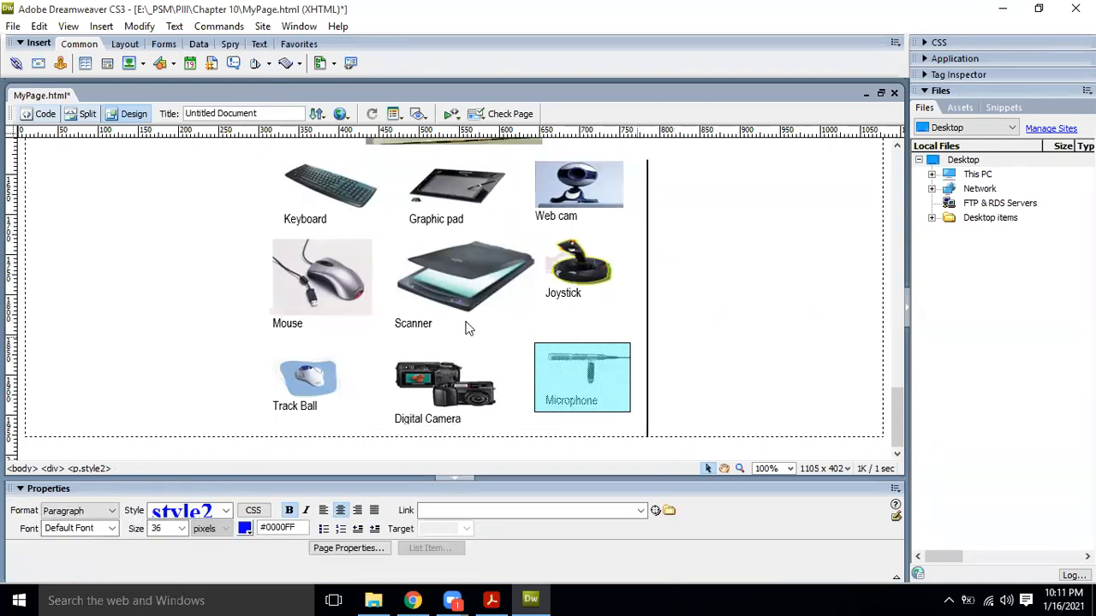
- Review the Preview in Browser preferences and the IExplore entry's settings without changing them
click(341, 114)
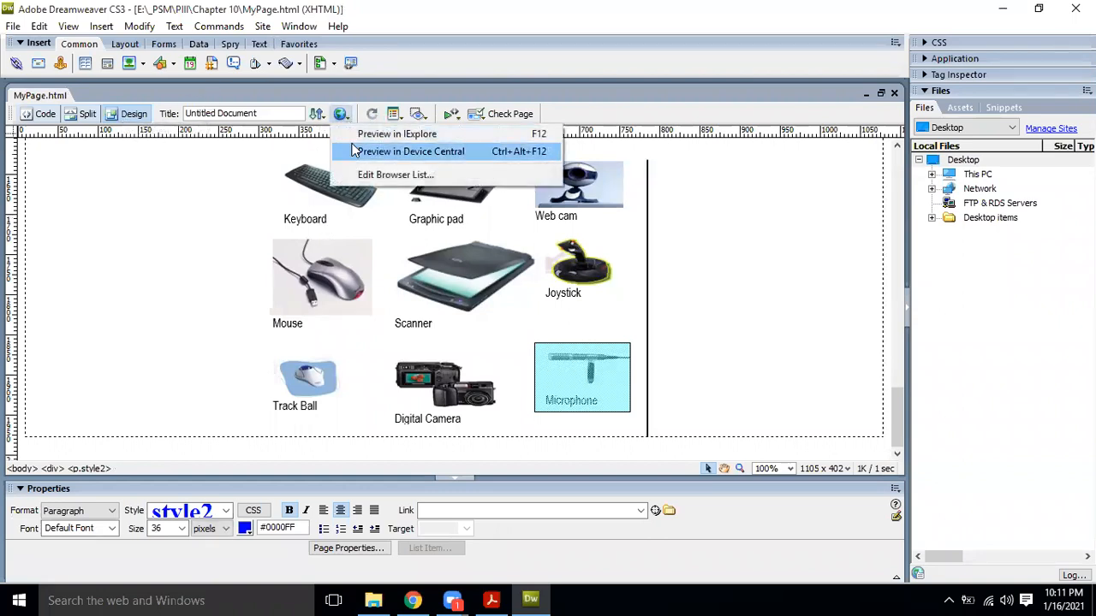
click(385, 174)
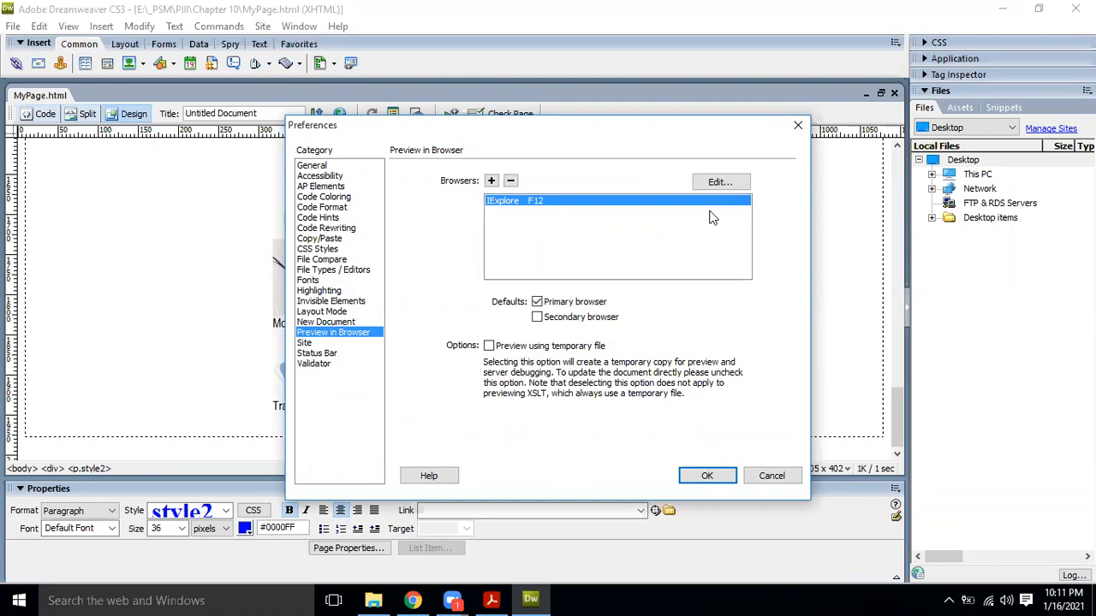
click(769, 476)
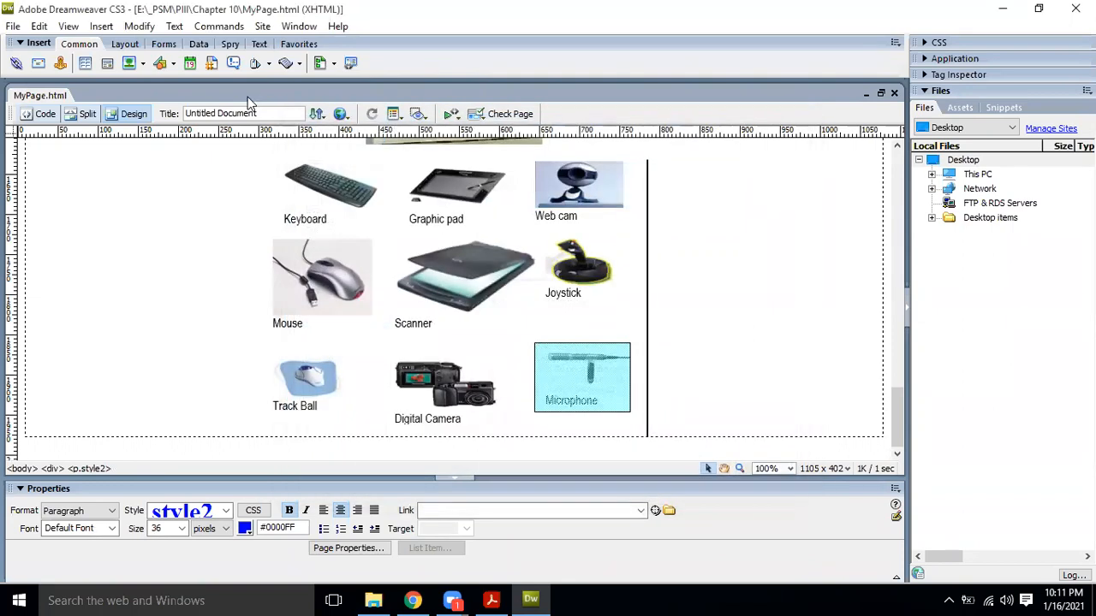
click(341, 118)
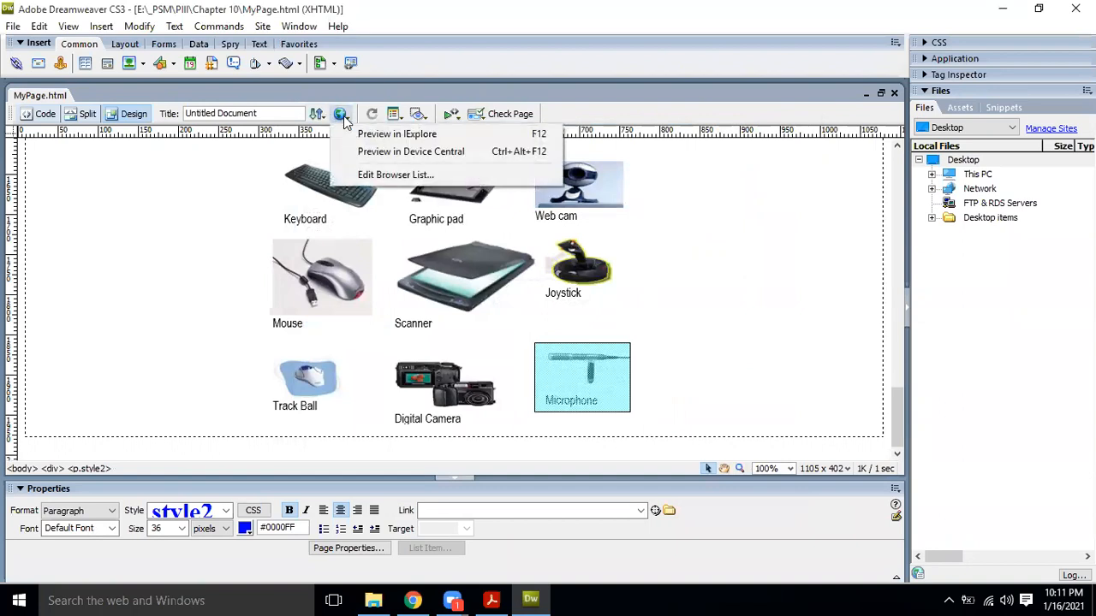
click(372, 176)
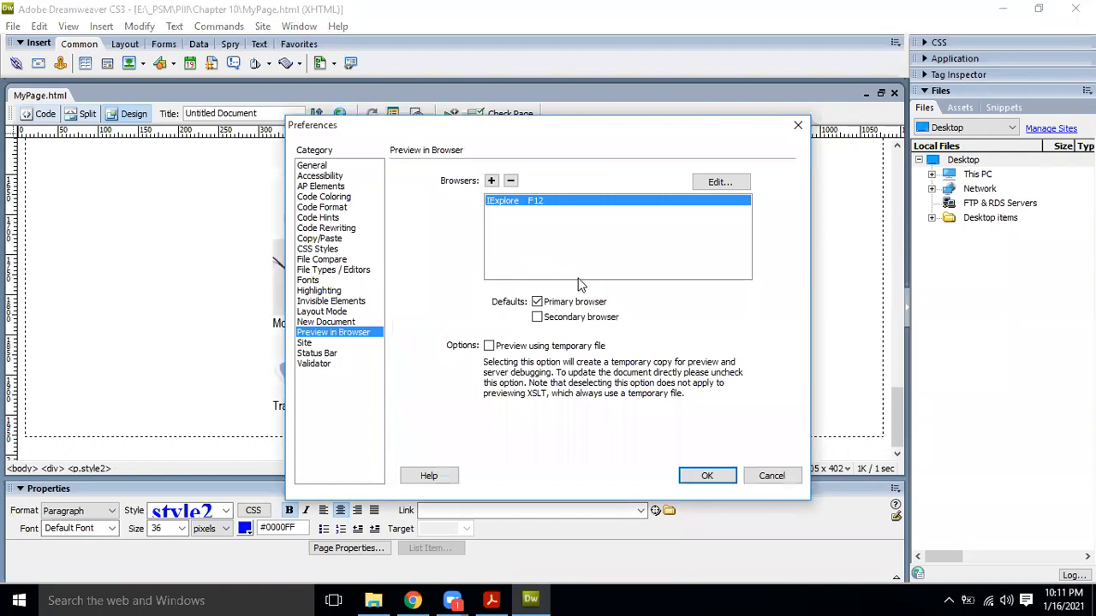
click(712, 183)
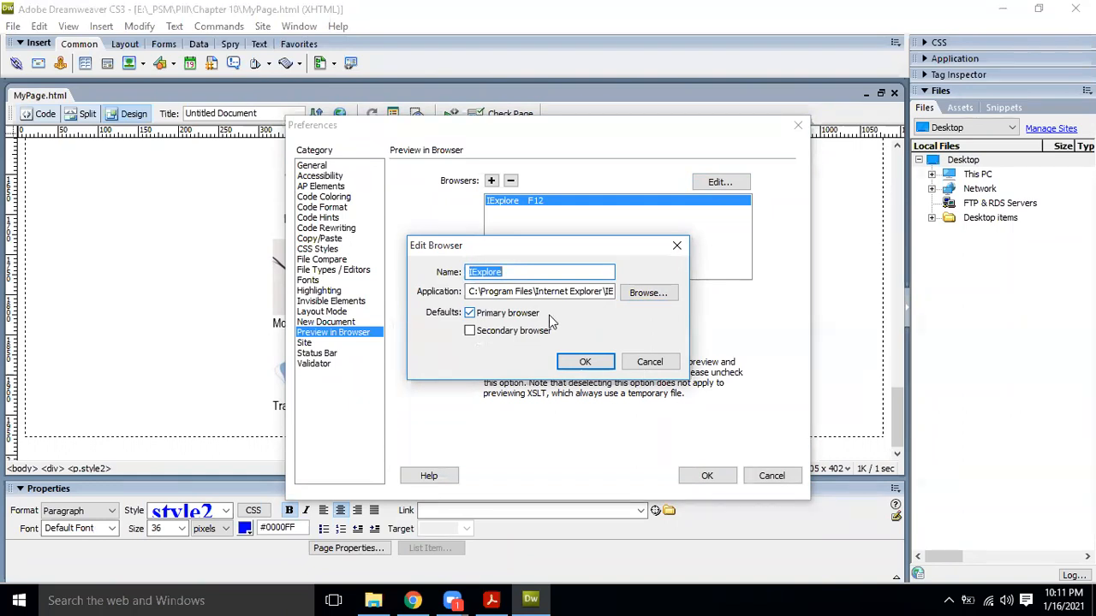
click(636, 364)
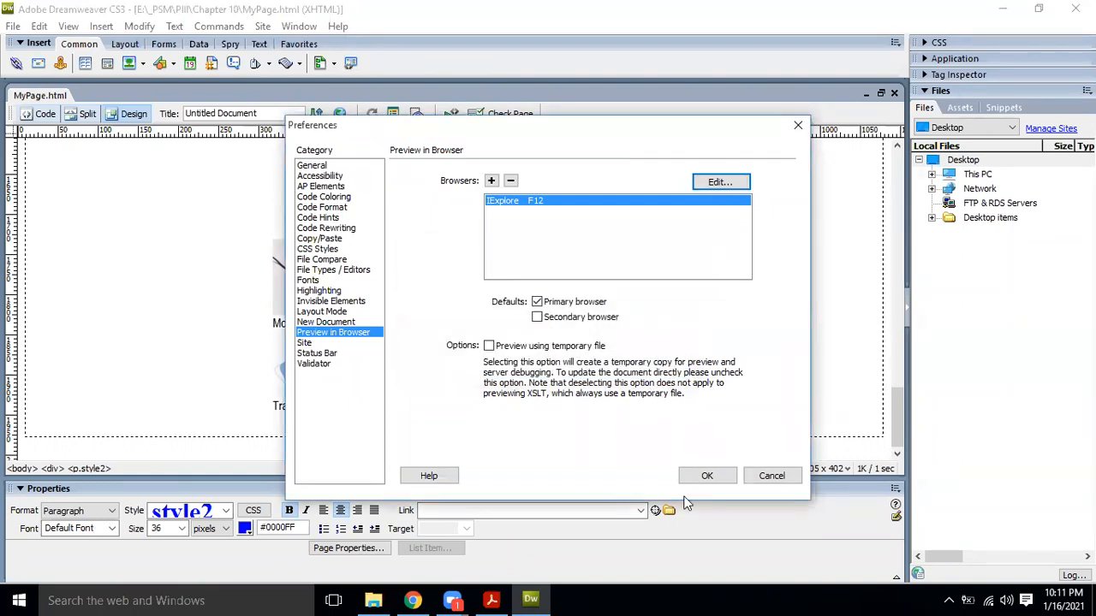
click(705, 476)
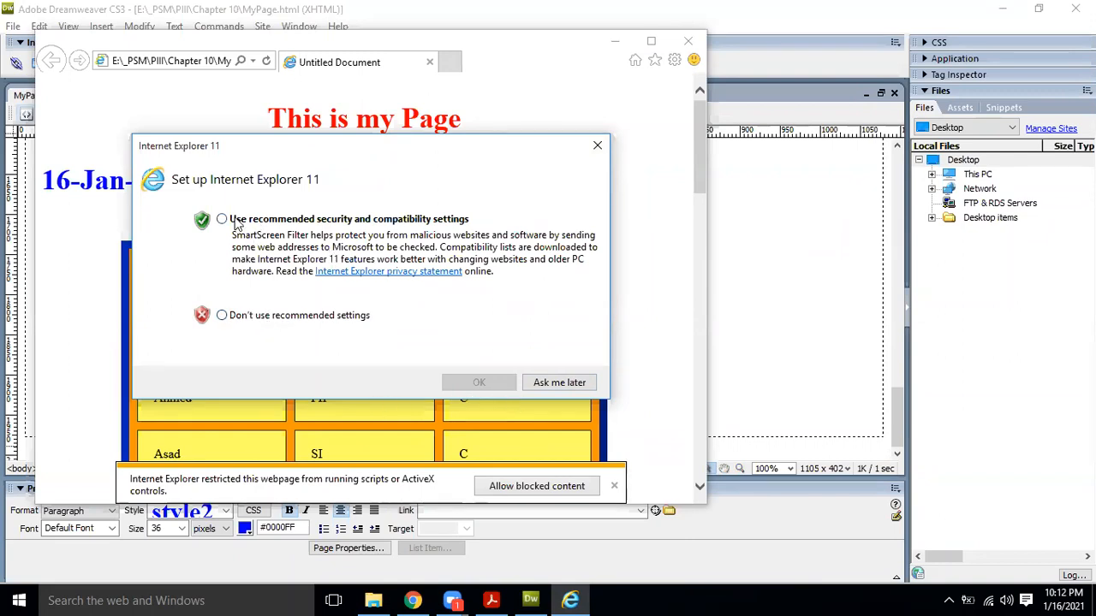
- Set up Internet Explorer 11 with the recommended security and compatibility settings and maximize the preview window
click(222, 219)
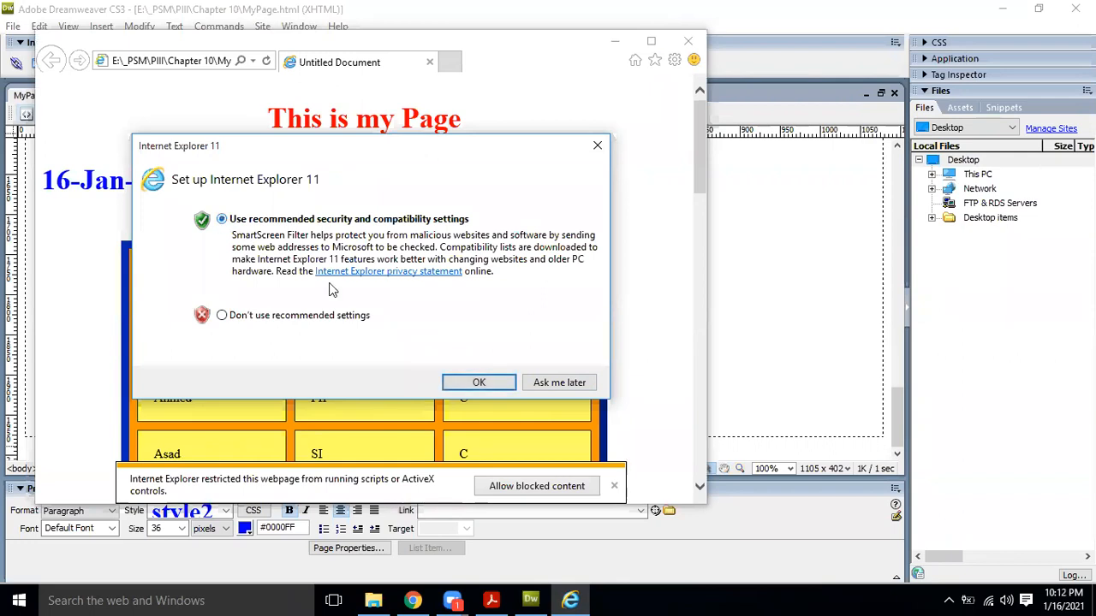
click(505, 383)
click(650, 42)
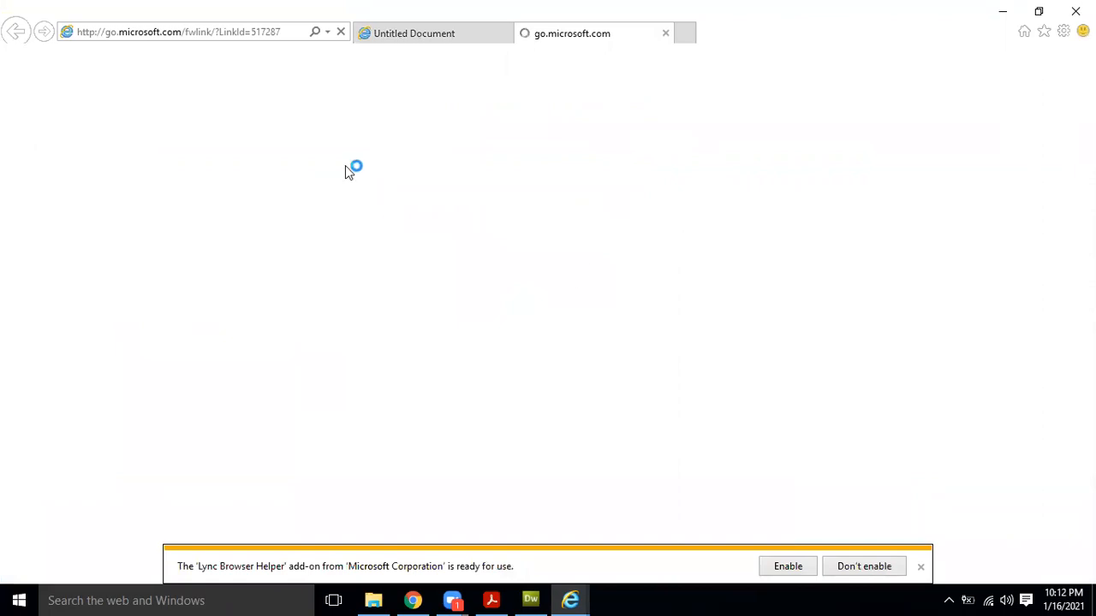
- Bring up the MyPage.html preview in Internet Explorer and look through the page down to the input devices image
click(476, 37)
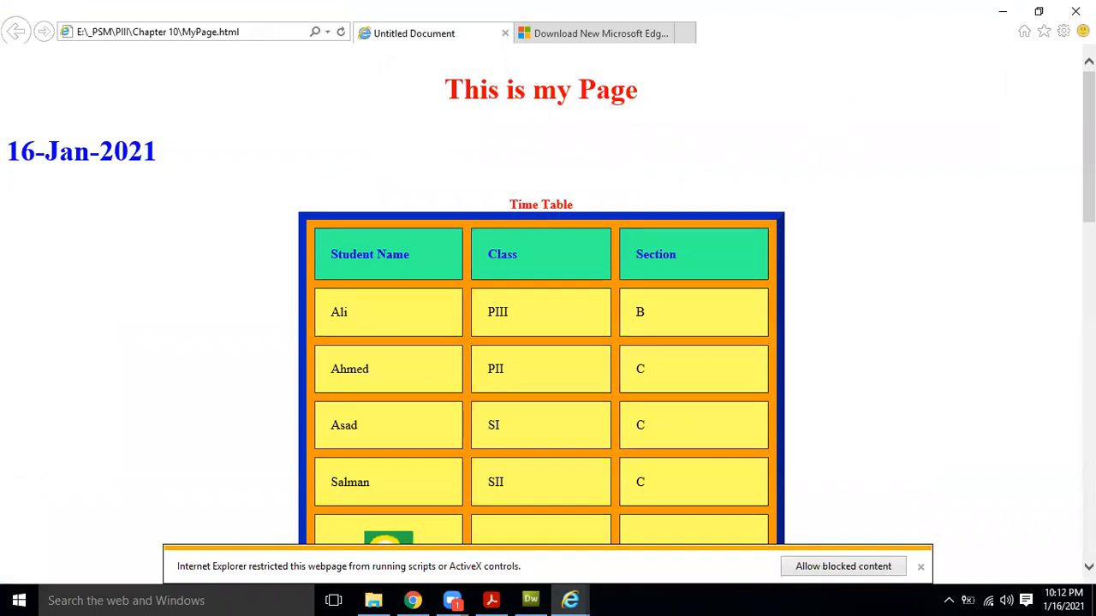
scroll(572, 377, down, 15)
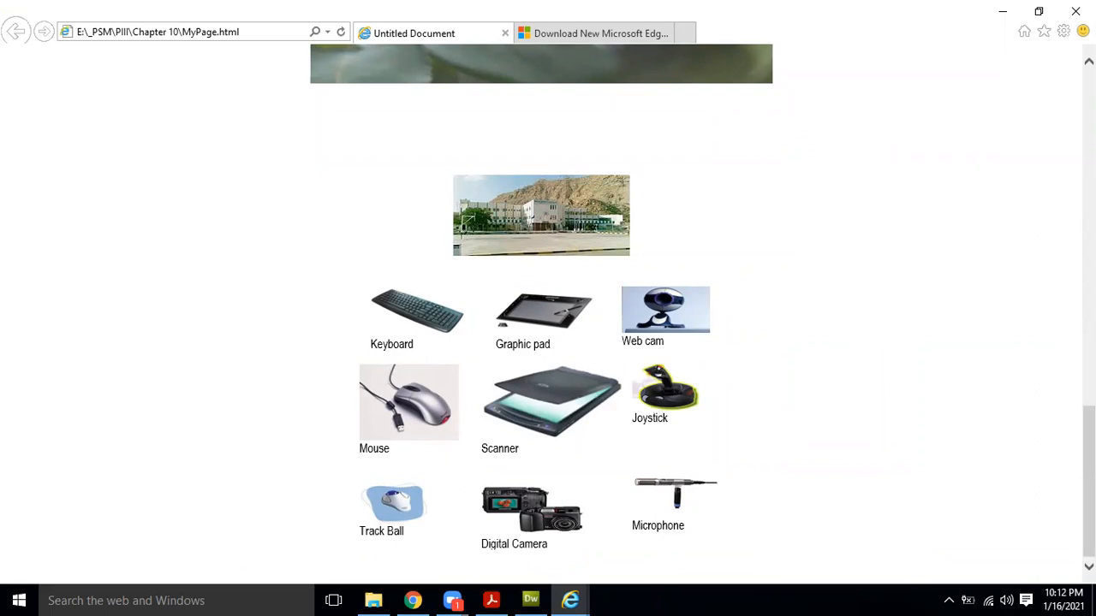
scroll(689, 296, up, 5)
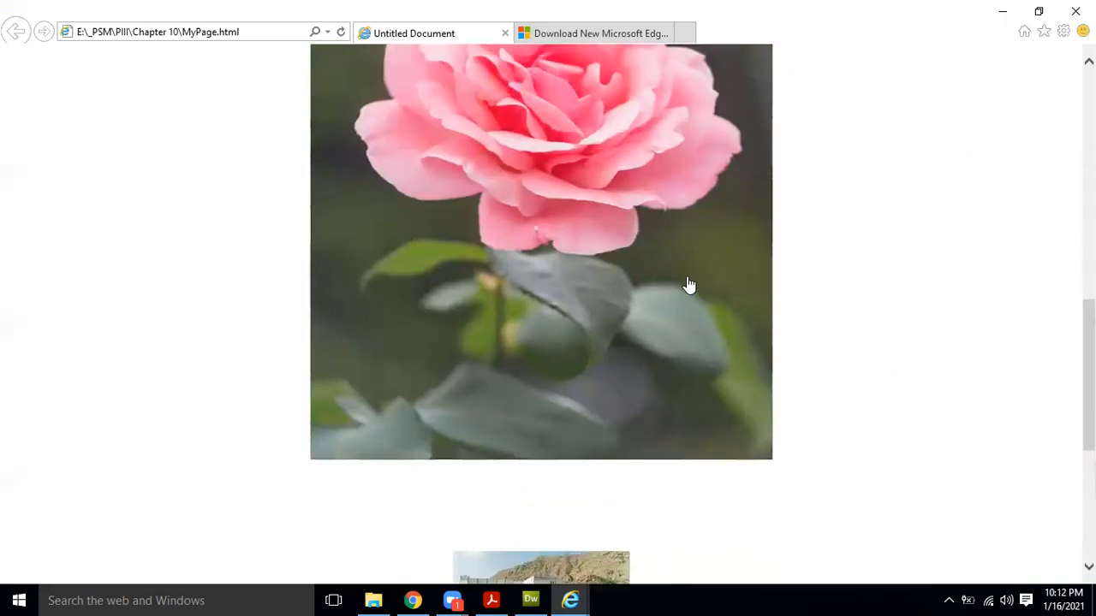
- Test the linked area on the rose picture, check the input devices image again, and close the Internet Explorer preview
click(686, 281)
drag(1089, 147, 1089, 403)
click(697, 286)
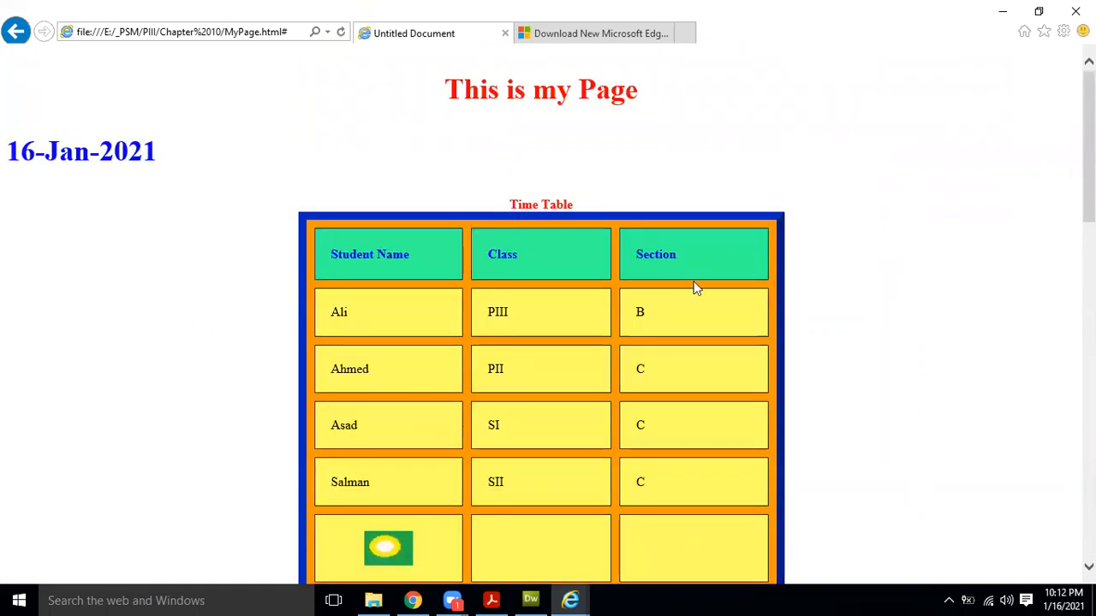
scroll(697, 350, down, 5)
click(697, 350)
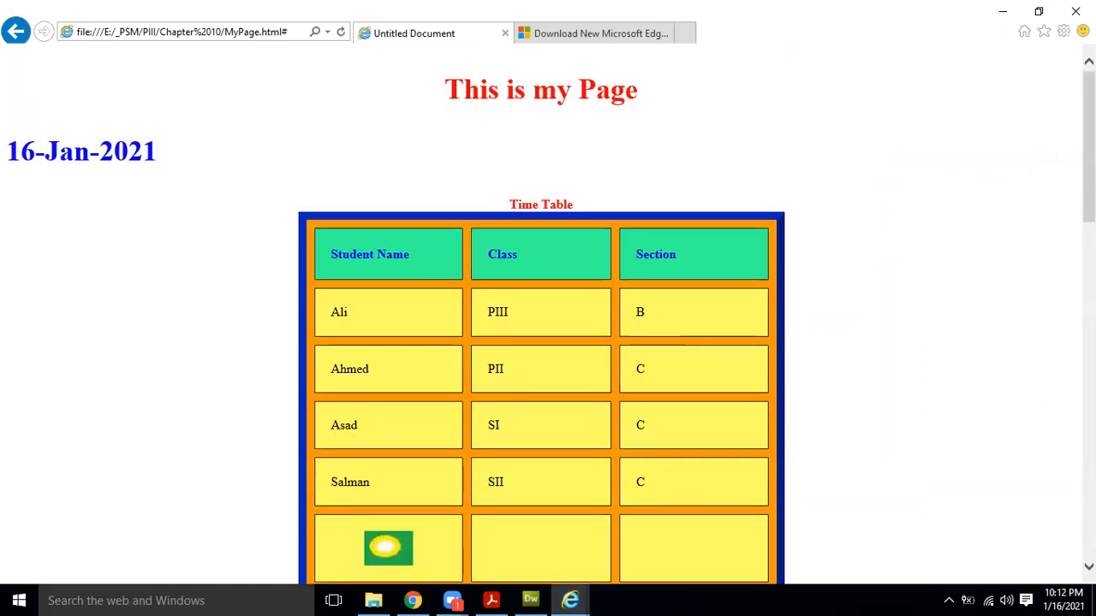
scroll(580, 262, down, 5)
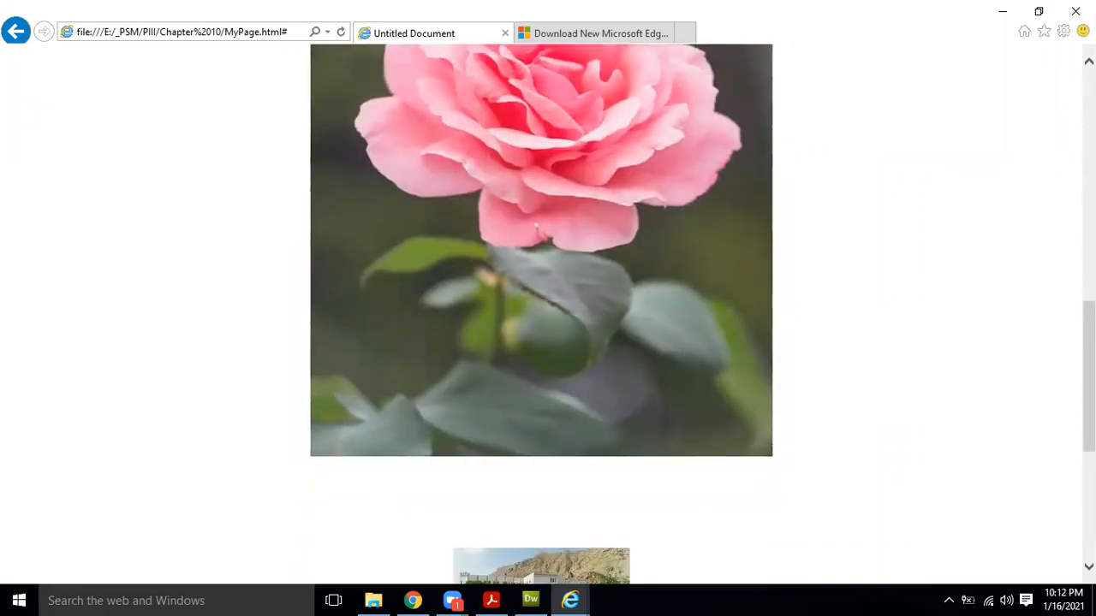
scroll(541, 257, down, 1)
scroll(597, 208, down, 4)
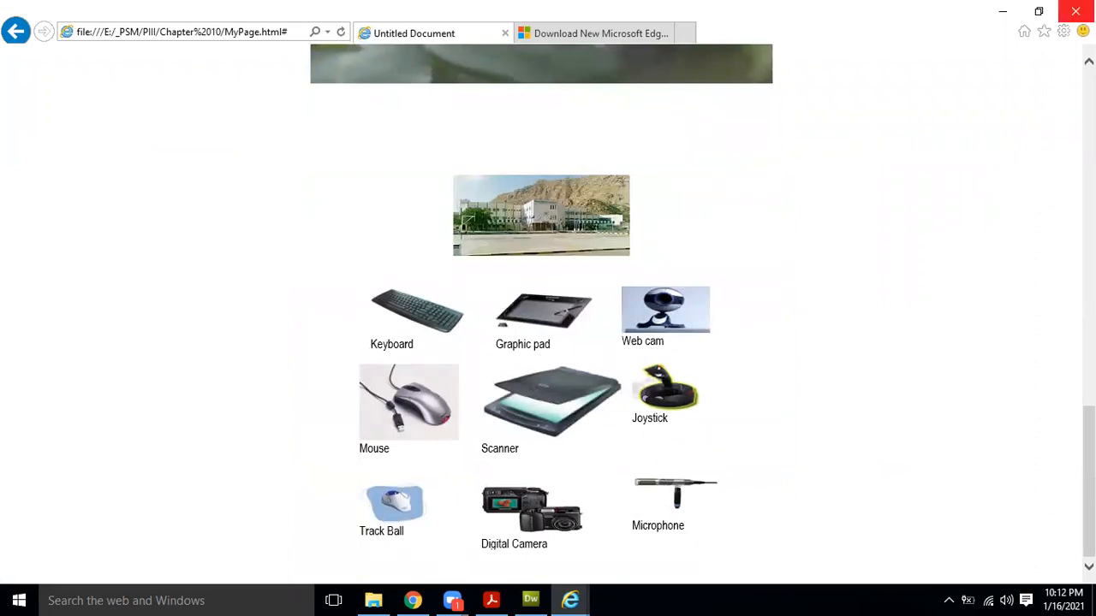
click(1076, 10)
click(539, 307)
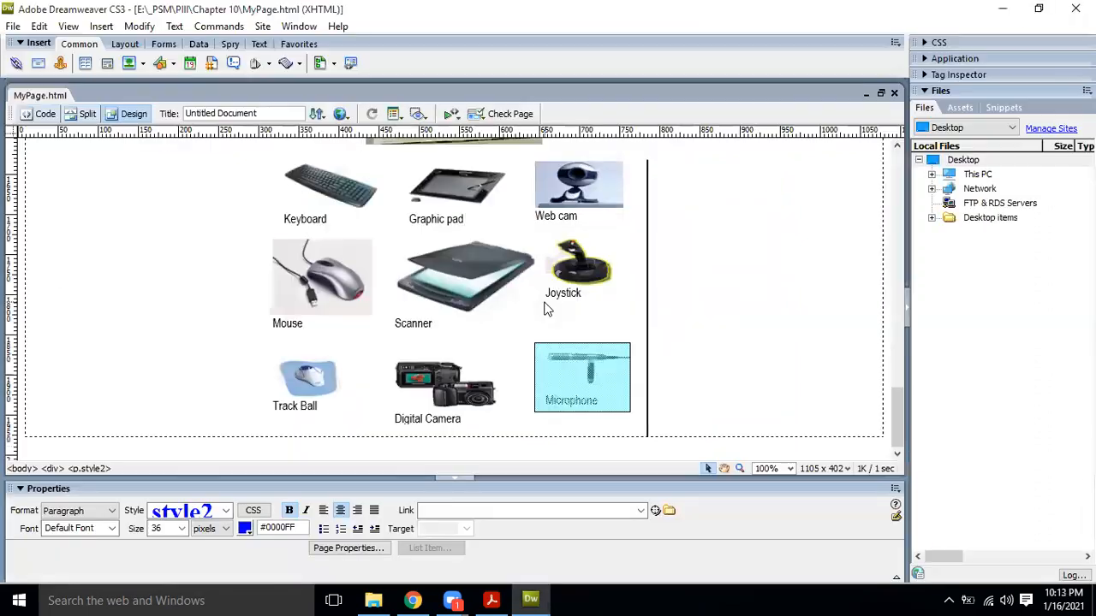
- Replace the IExplore entry in the Preview in Browser preferences with Google Chrome (chrome.exe) from the Desktop, keeping it as primary browser
click(344, 115)
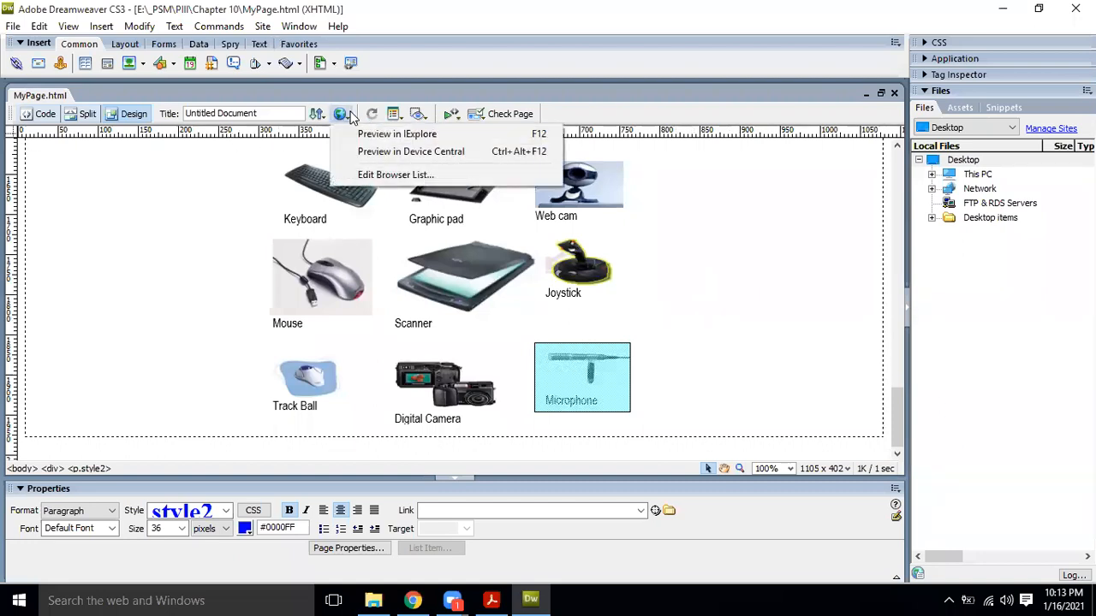
click(445, 176)
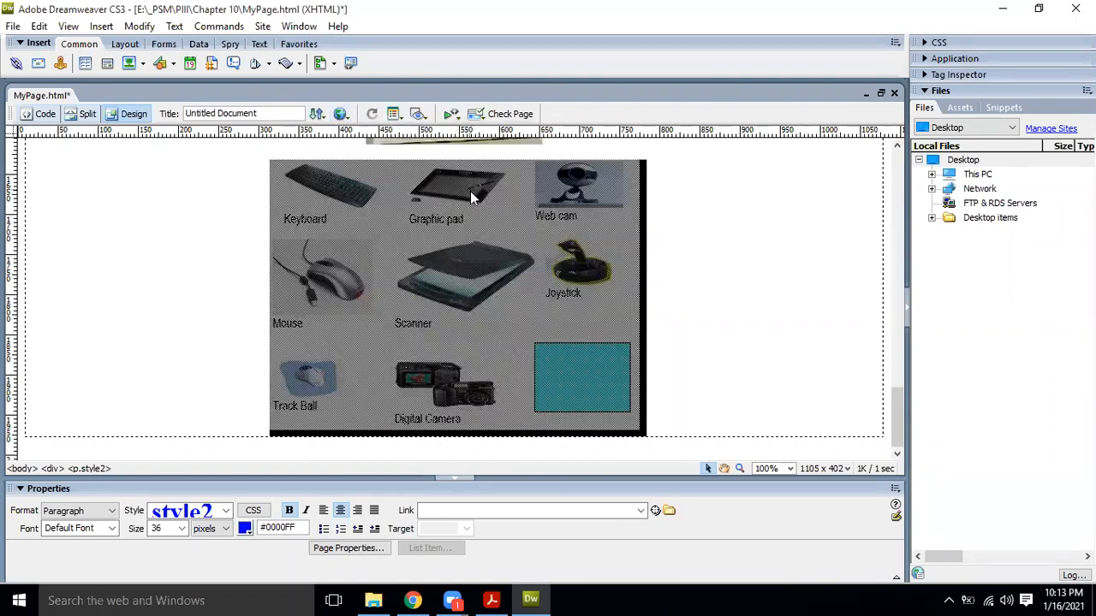
click(341, 114)
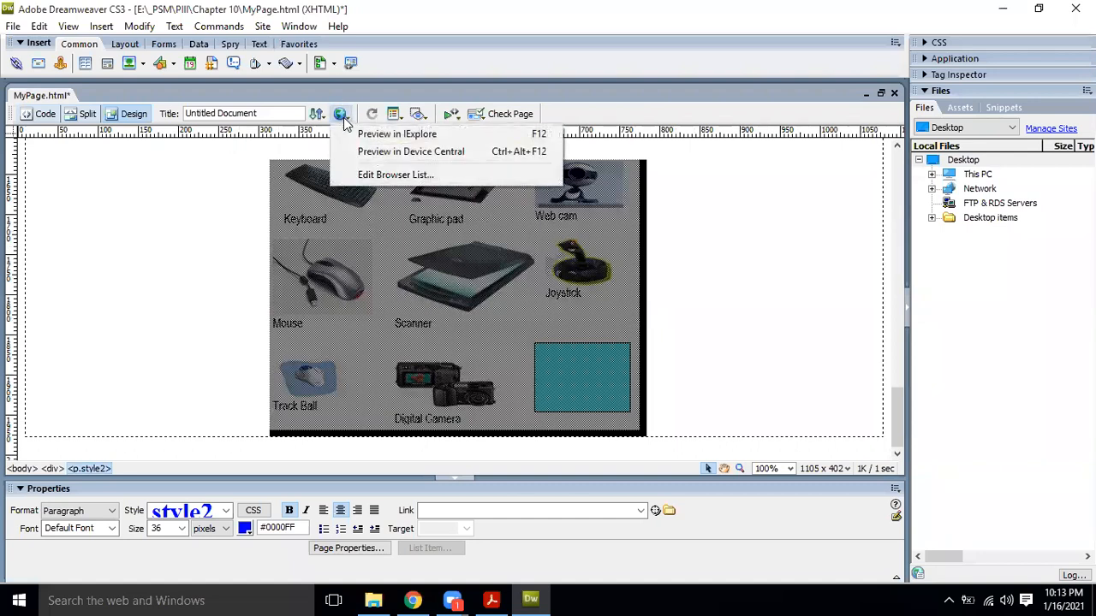
click(389, 175)
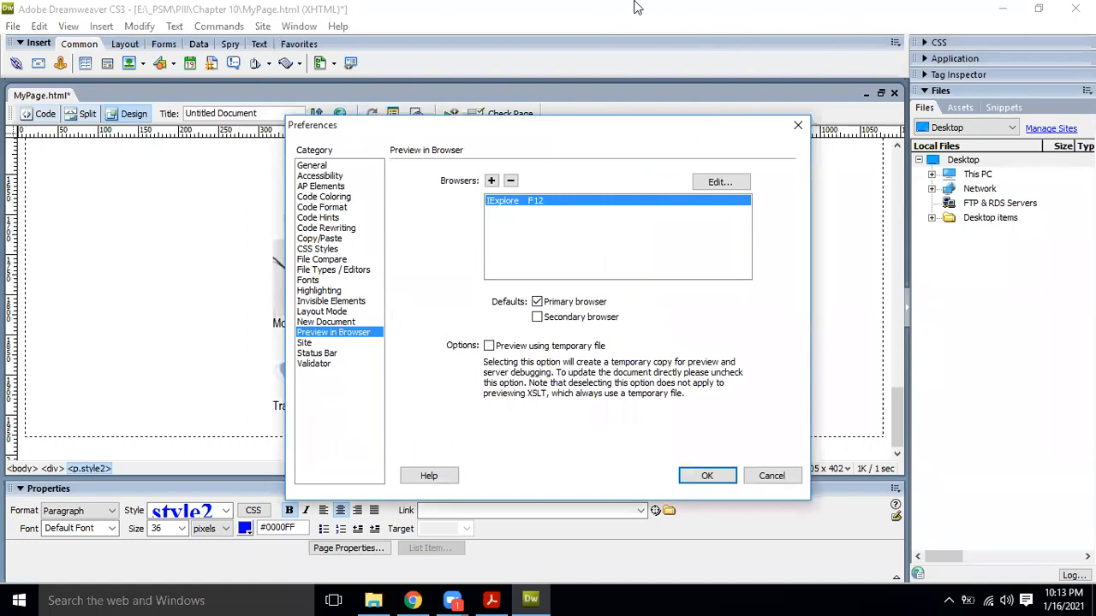
click(723, 184)
click(648, 295)
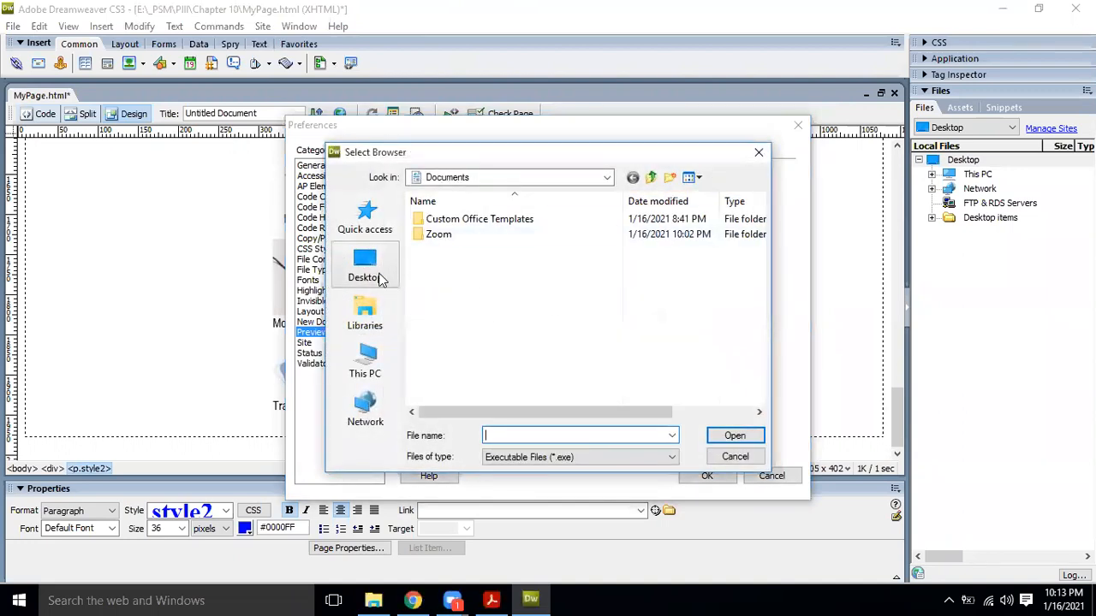
click(380, 278)
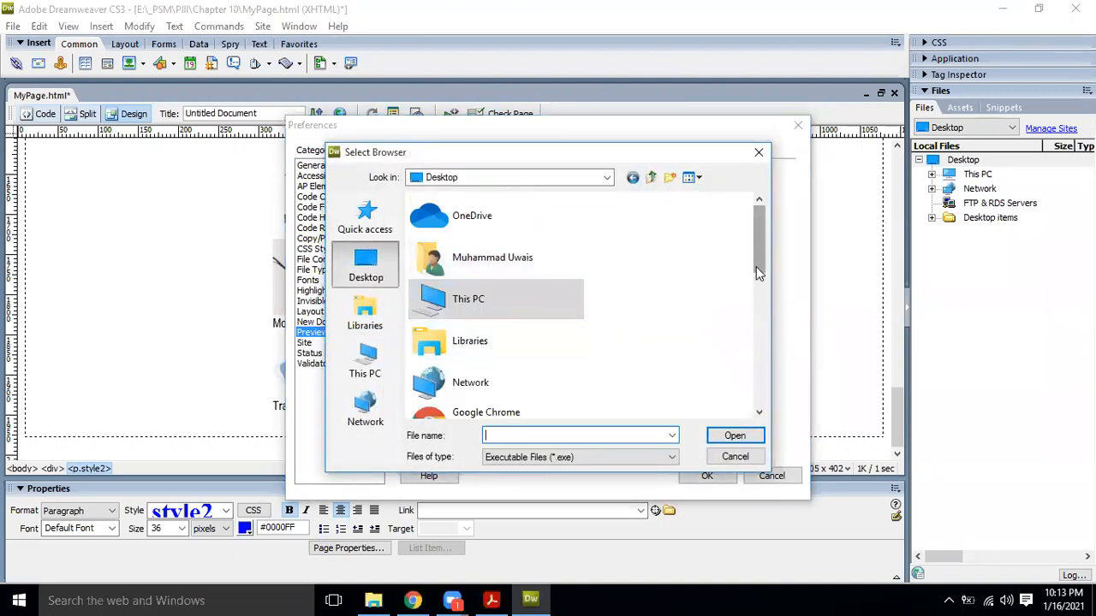
drag(758, 265, 758, 282)
click(485, 364)
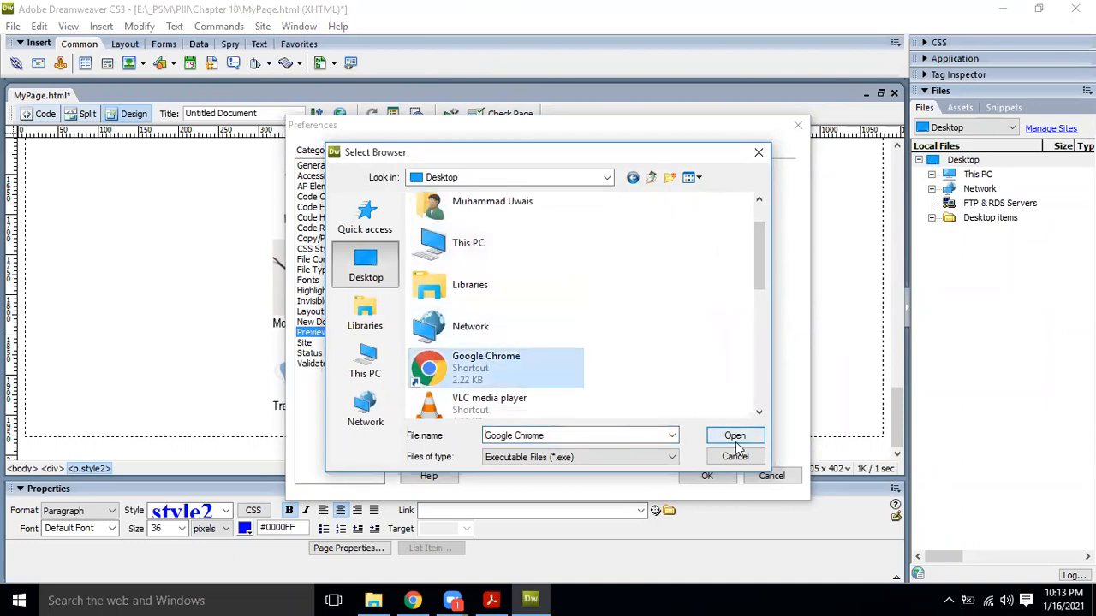
click(734, 437)
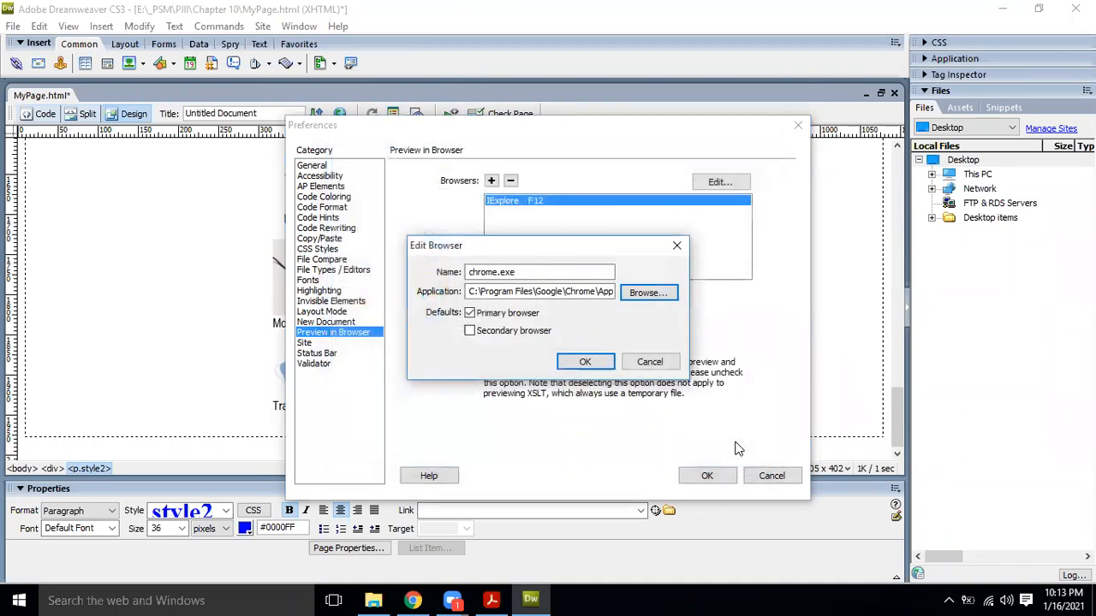
click(583, 363)
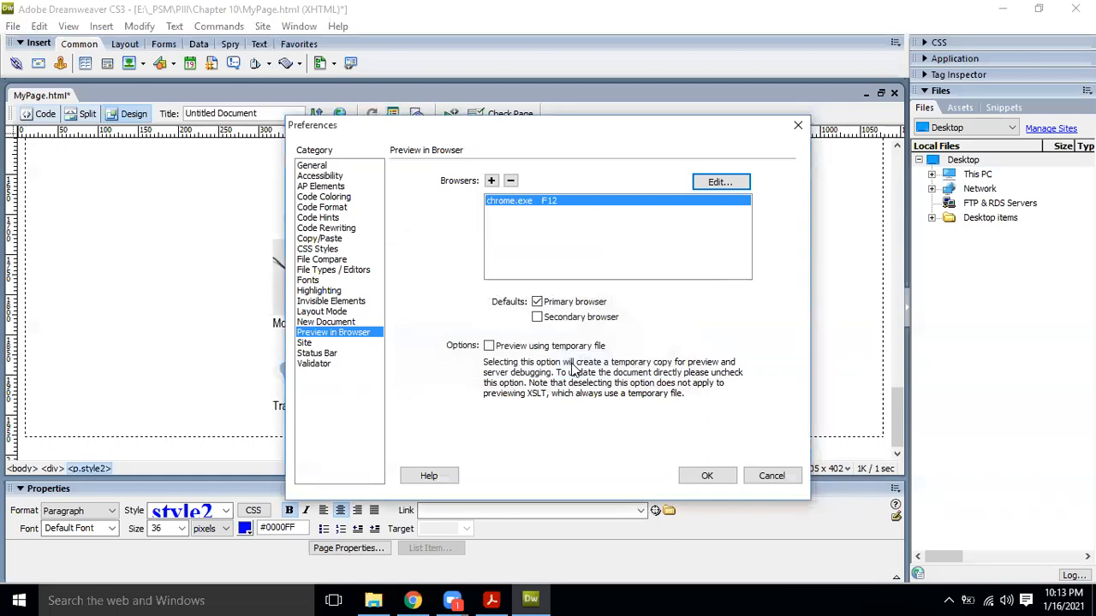
click(729, 473)
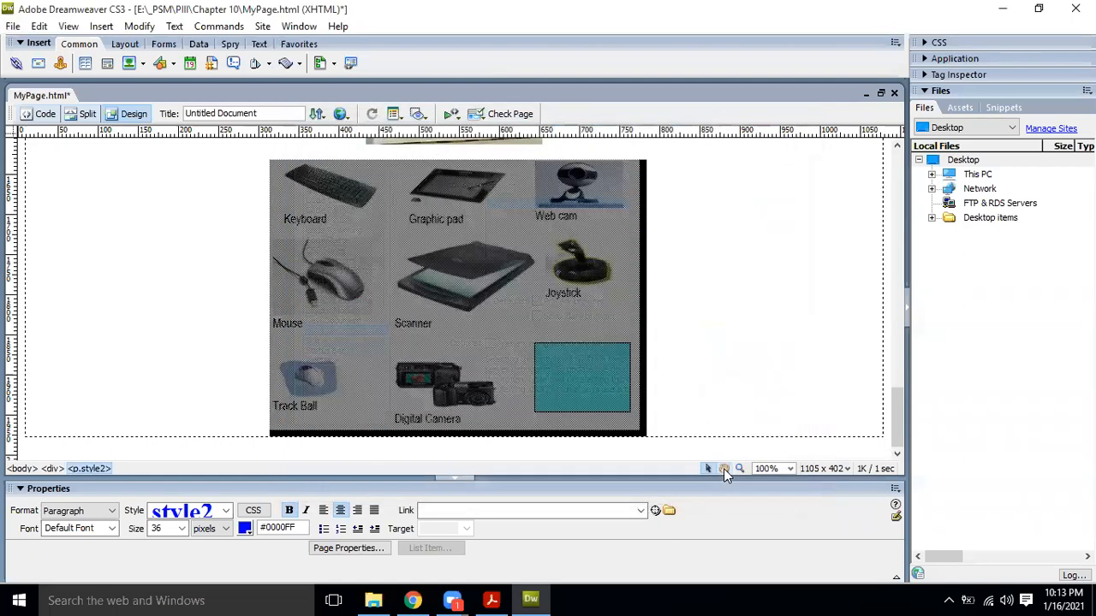
- Save MyPage and preview it in Chrome, checking the page down to the input devices image
click(347, 117)
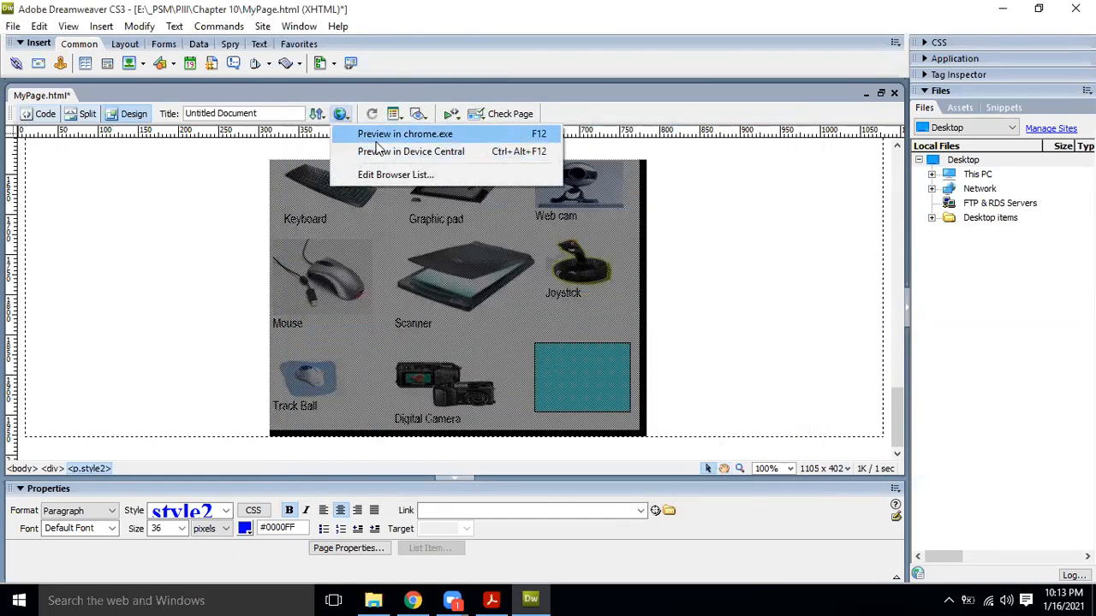
click(377, 134)
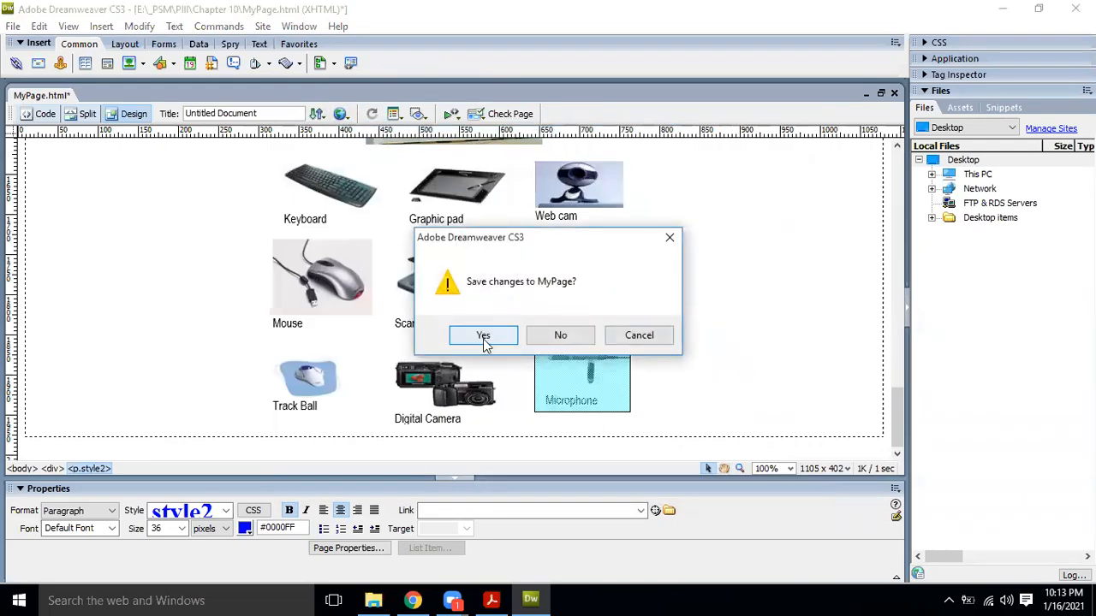
click(482, 335)
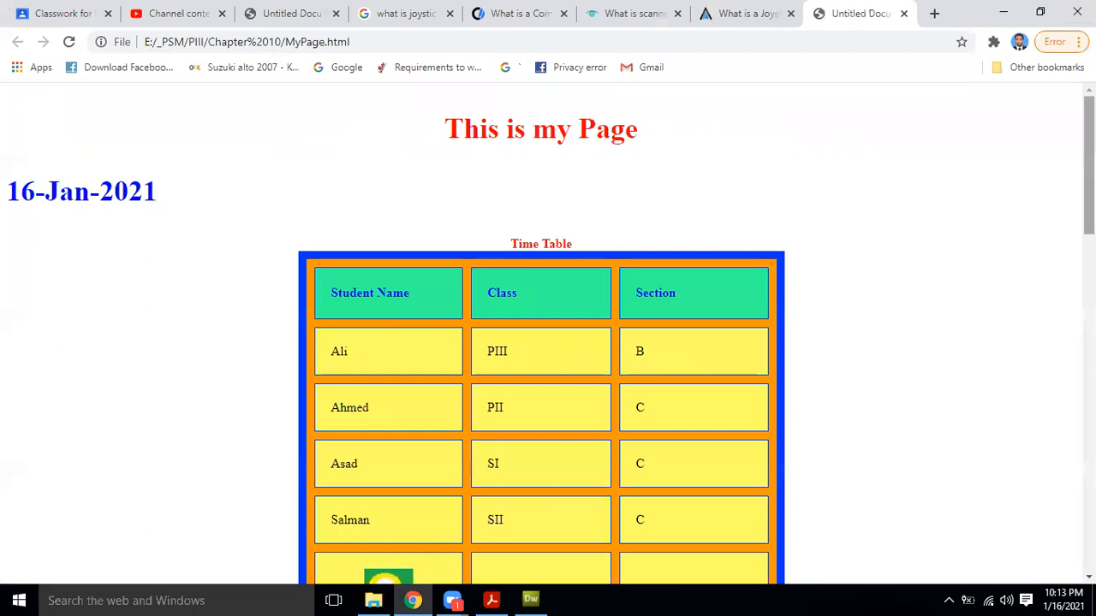
scroll(548, 343, down, 5)
scroll(548, 334, down, 3)
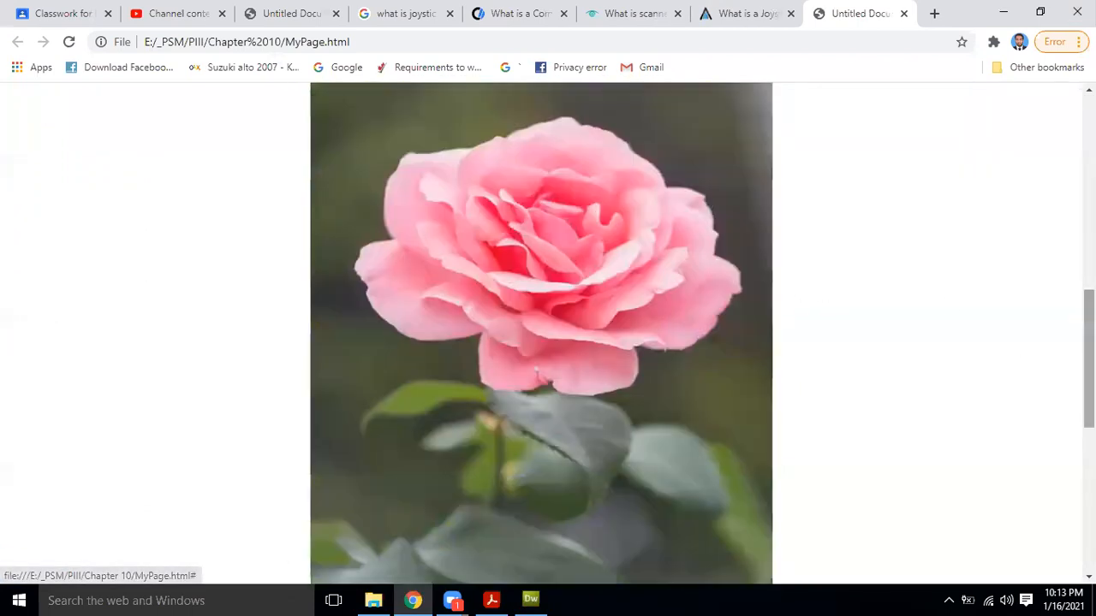
drag(1089, 343, 1089, 484)
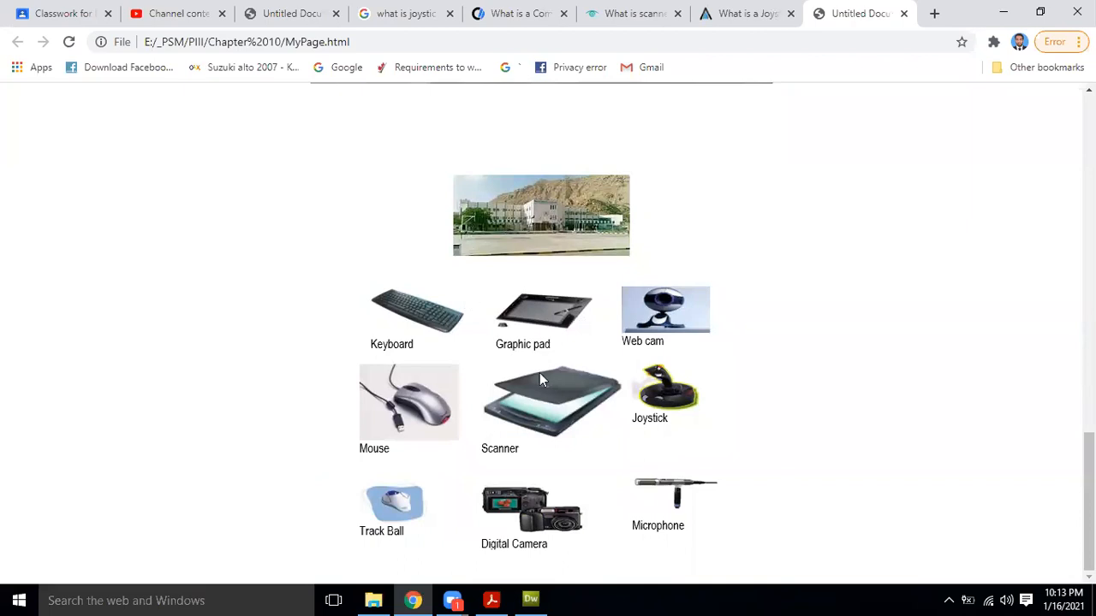
- Switch back to Dreamweaver, draw a rectangular hotspot over the Mouse picture in IO Devices.png, and name the map map5
click(531, 600)
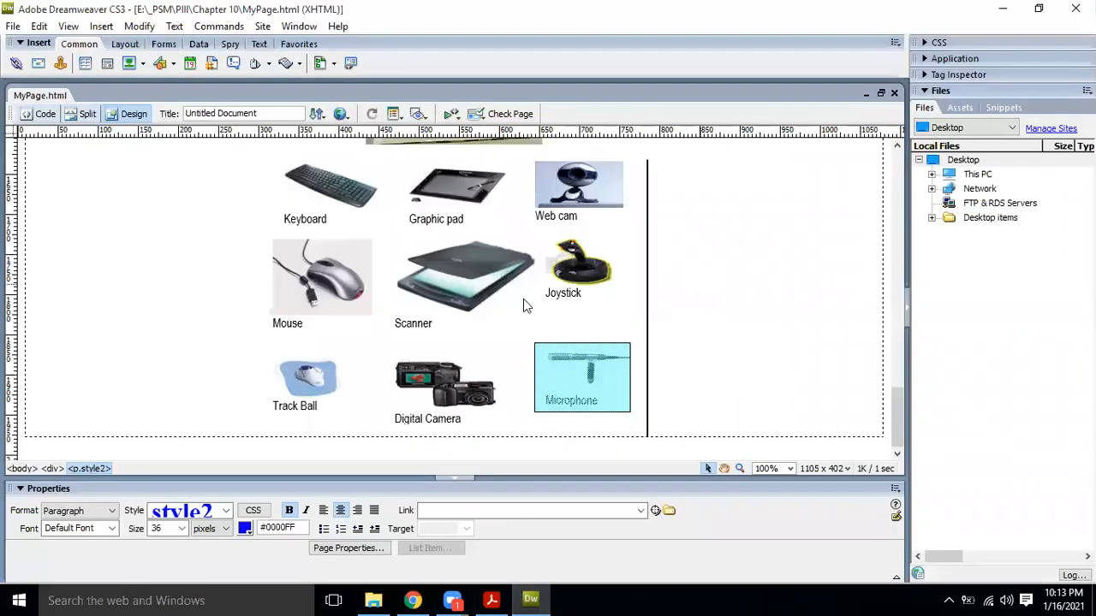
click(516, 306)
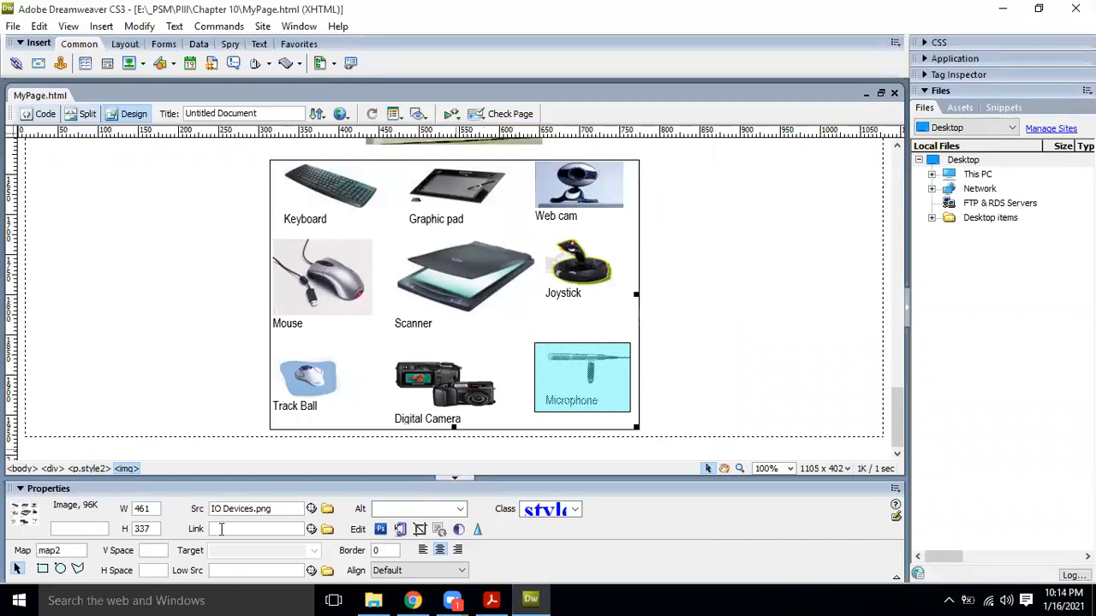
click(42, 570)
drag(273, 240, 369, 315)
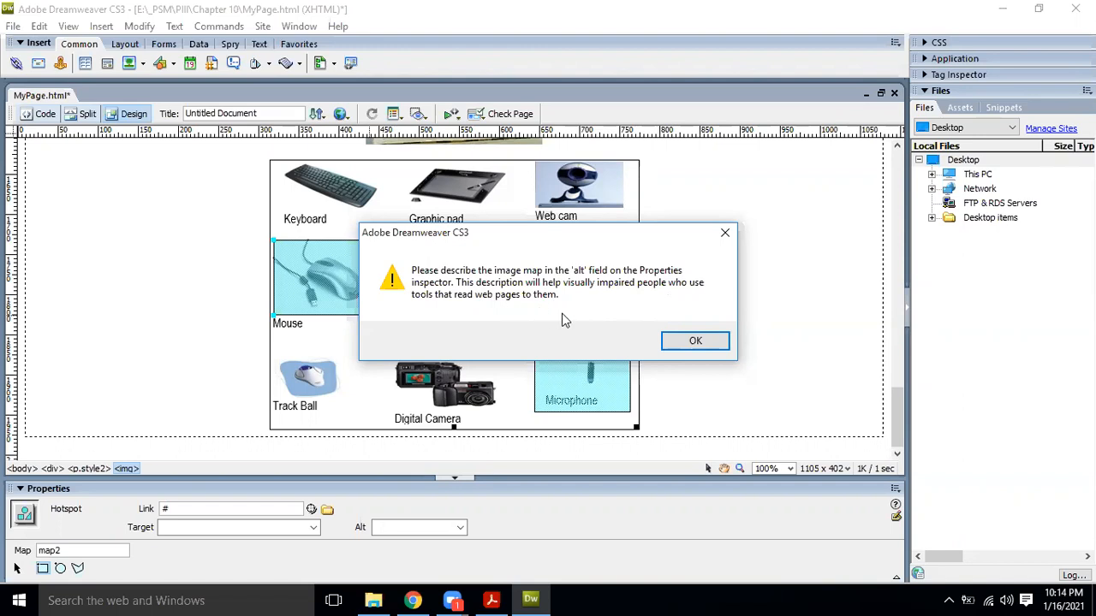
click(695, 341)
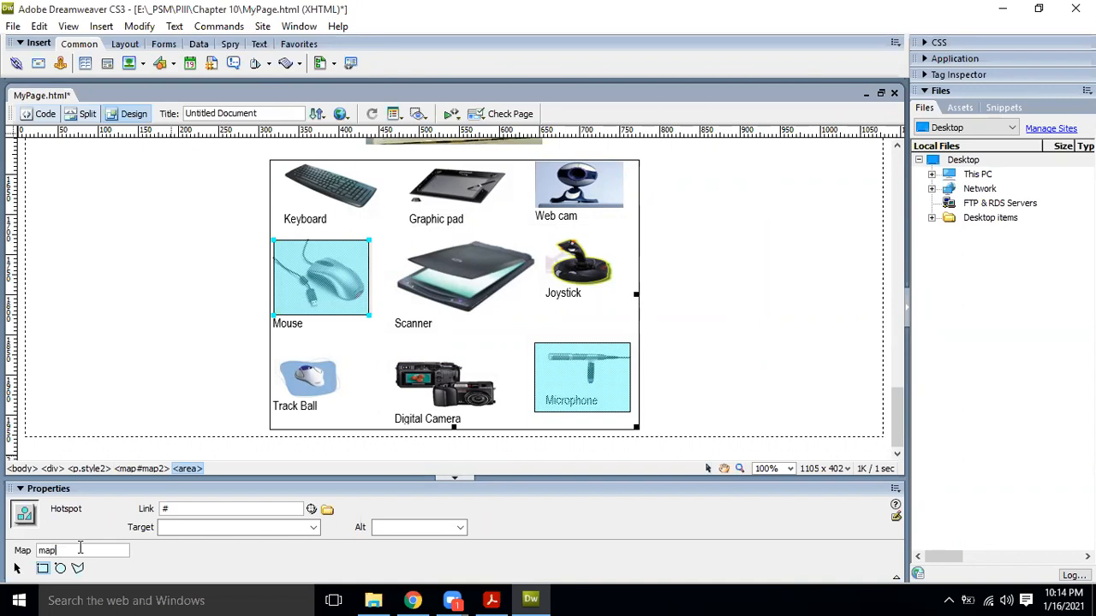
text(5)
- Switch to Chrome and bring up the already open Computer Hope page that defines a computer mouse
click(410, 600)
click(633, 13)
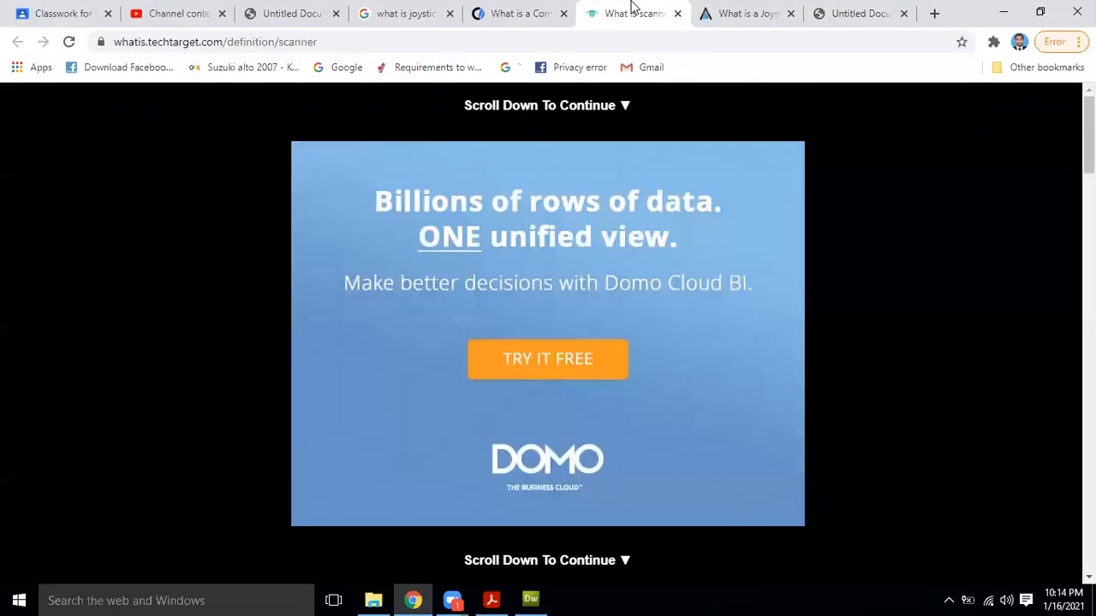
click(518, 13)
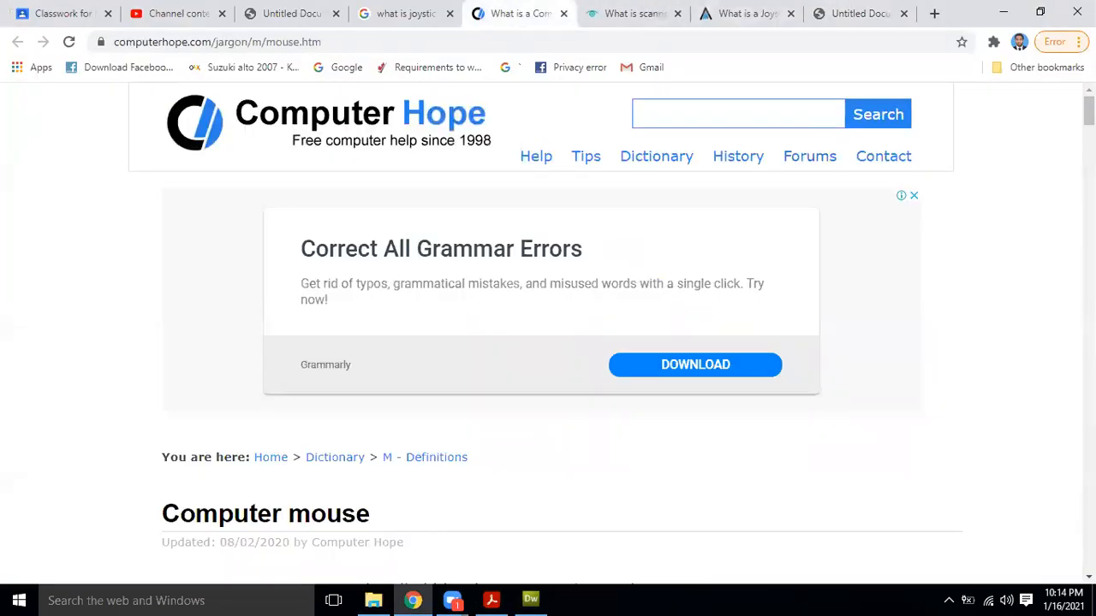
scroll(548, 343, down, 10)
scroll(548, 342, up, 10)
scroll(548, 343, down, 5)
scroll(868, 140, up, 5)
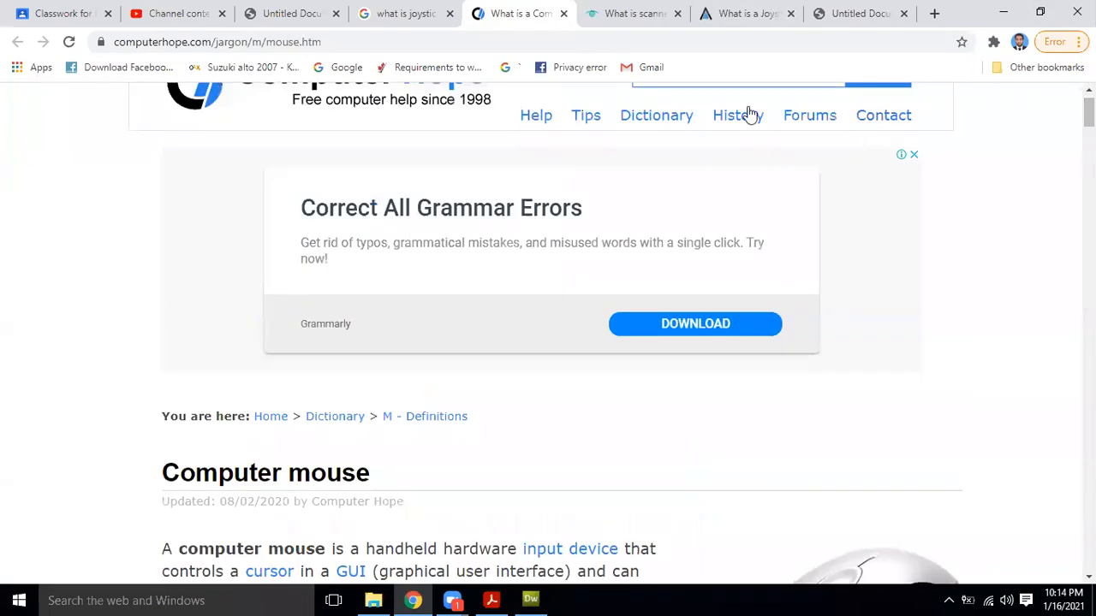
- Copy the page address computerhope.com/jargon/m/mouse.htm and return to the Mouse hotspot in Dreamweaver
click(332, 43)
click(352, 151)
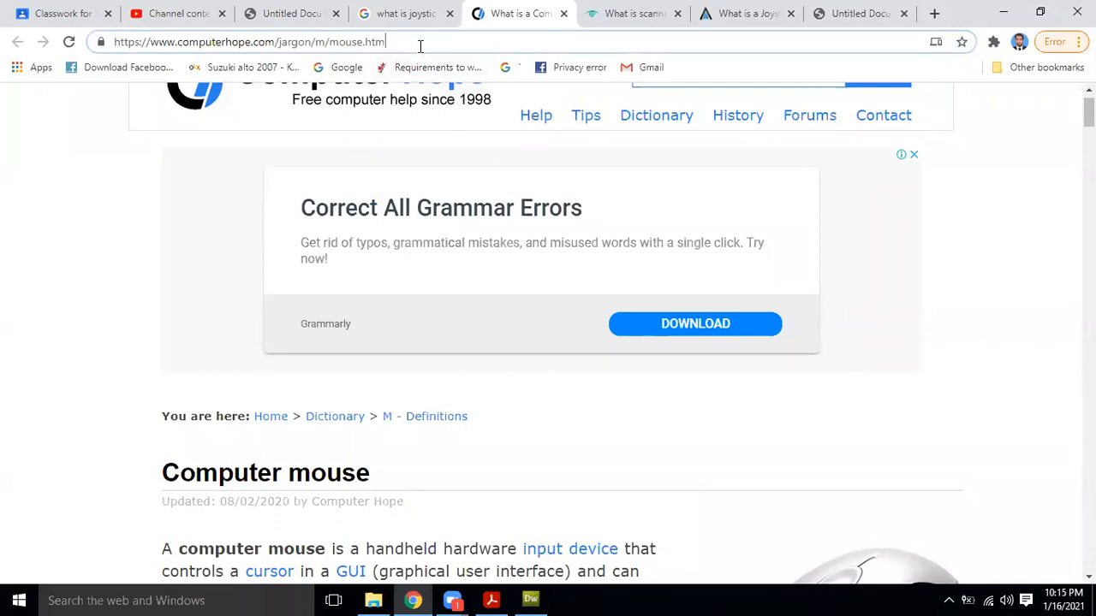
key(Return)
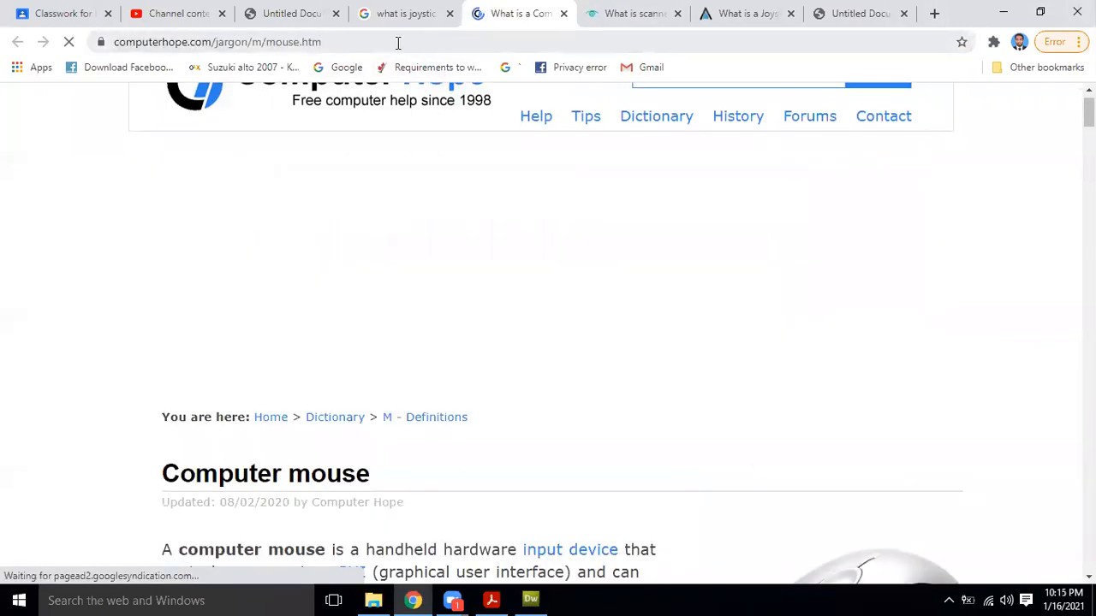
click(398, 42)
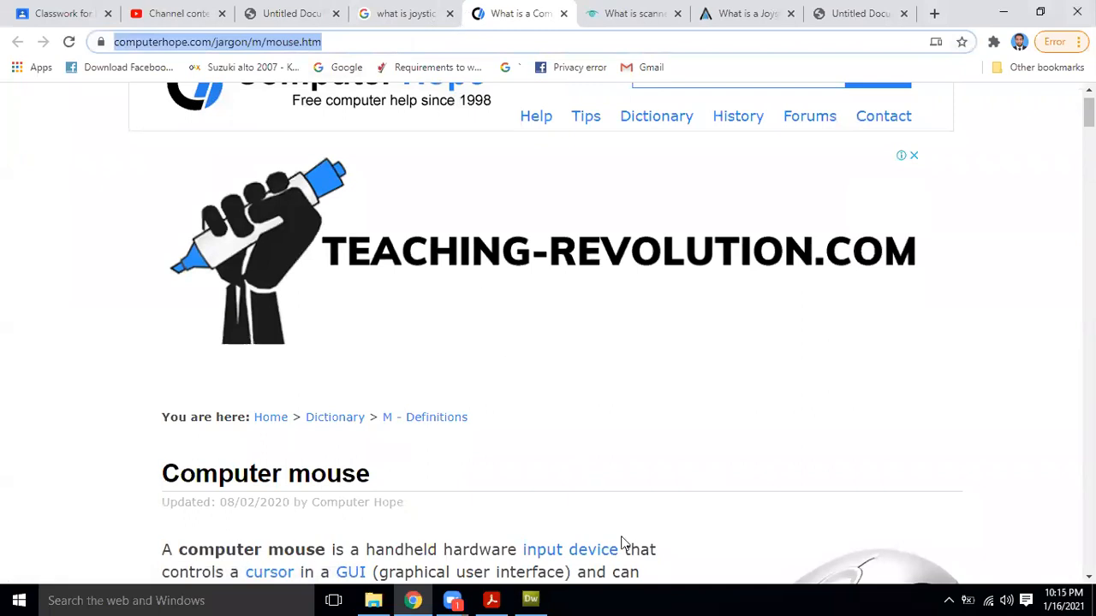
key(alt+Tab)
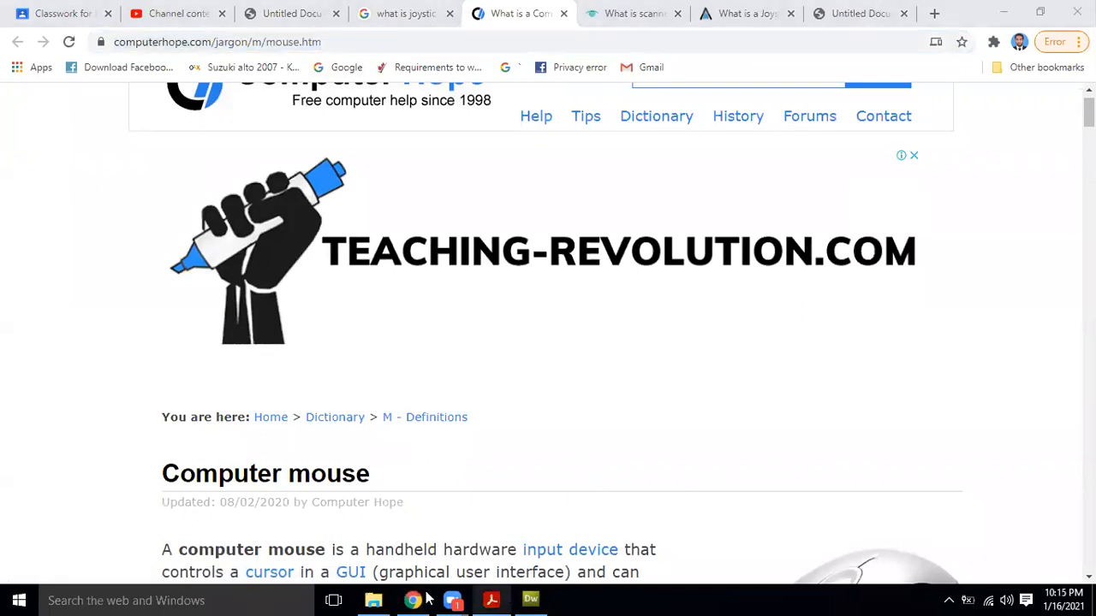
click(531, 599)
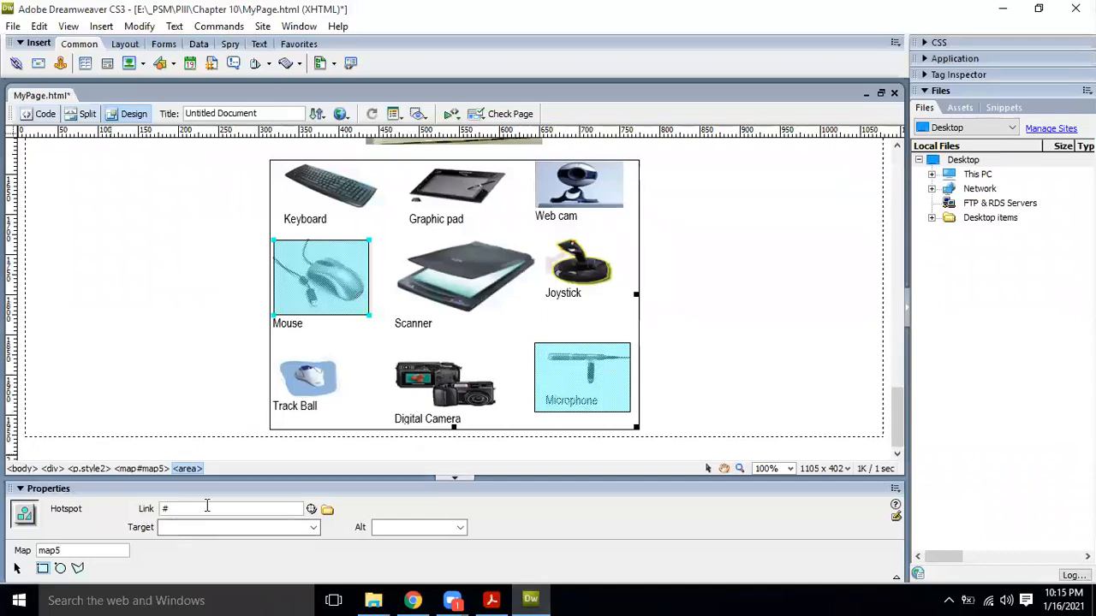
- Link the Mouse hotspot to the copied computerhope.com/jargon/m/mouse.htm address
key(ctrl+v)
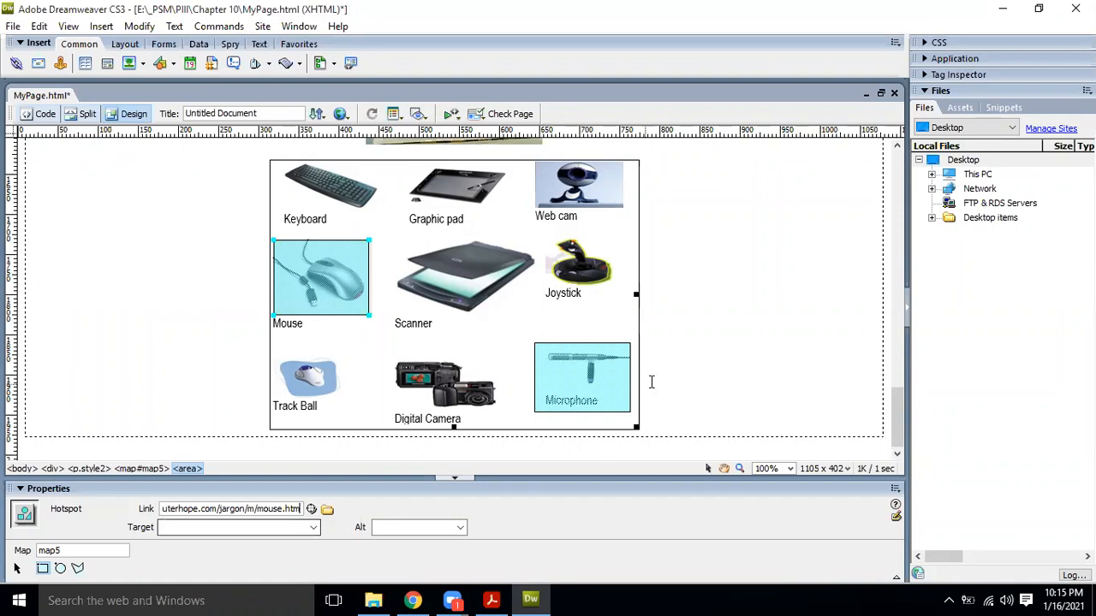
click(671, 365)
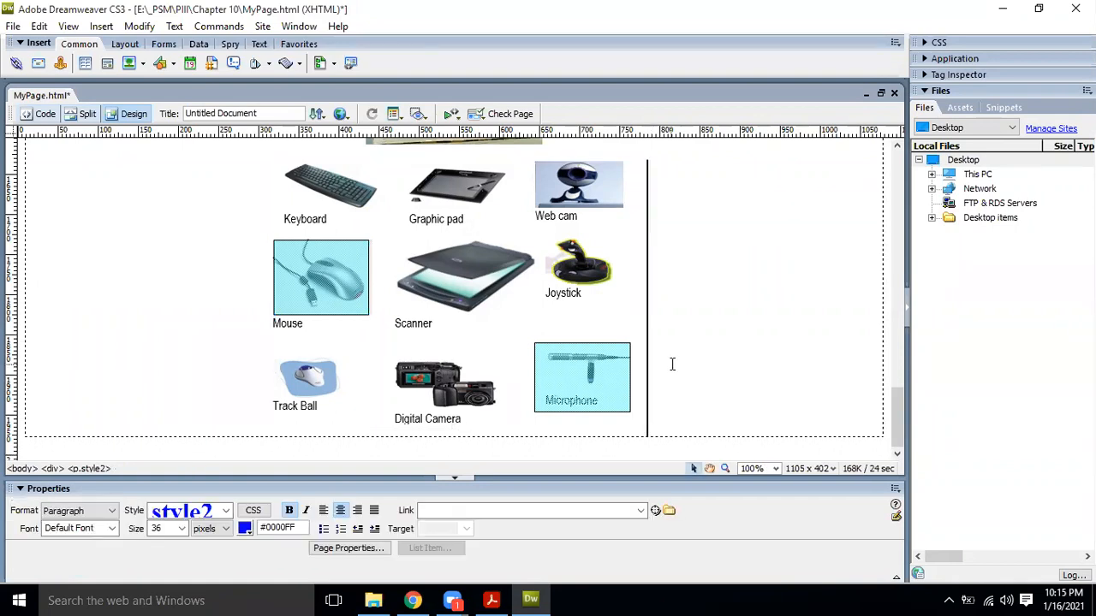
click(233, 257)
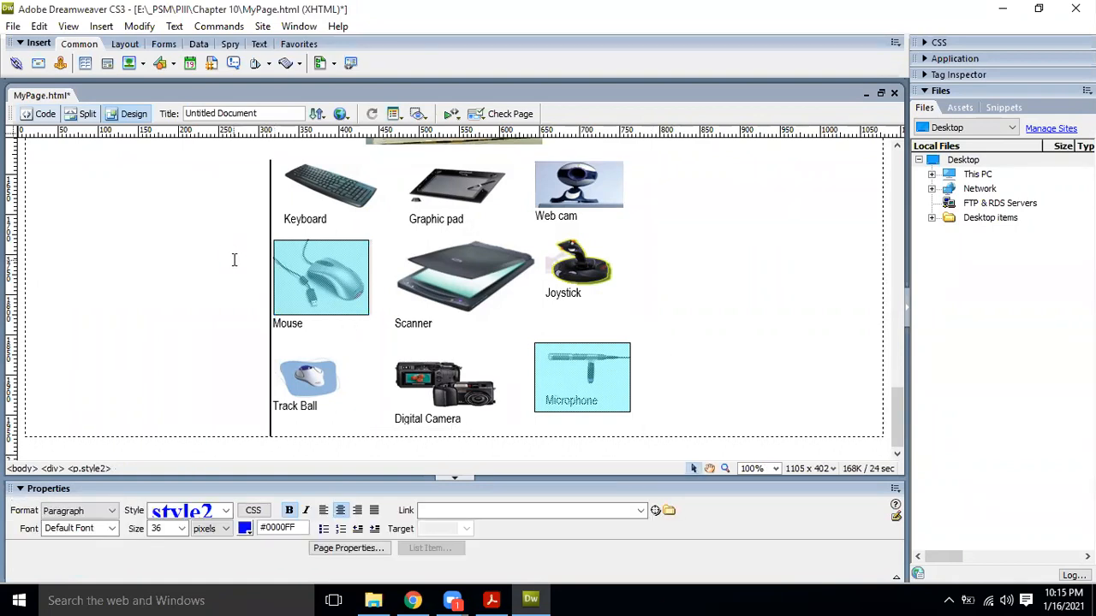
- Save the changes to MyPage and preview it in Chrome, checking down to the input devices image
click(341, 114)
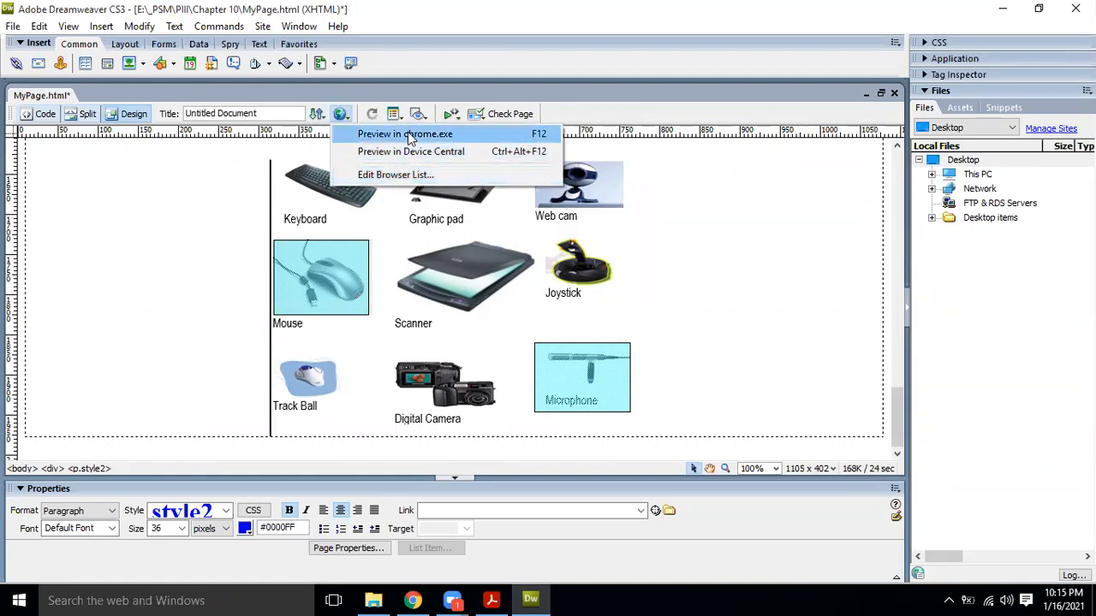
click(408, 135)
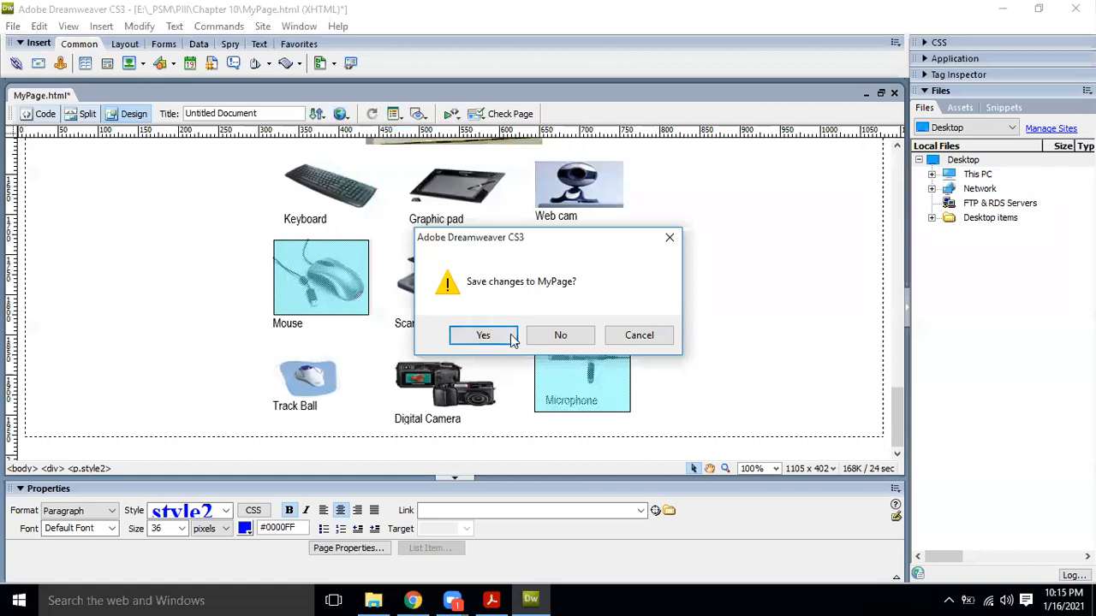
click(483, 336)
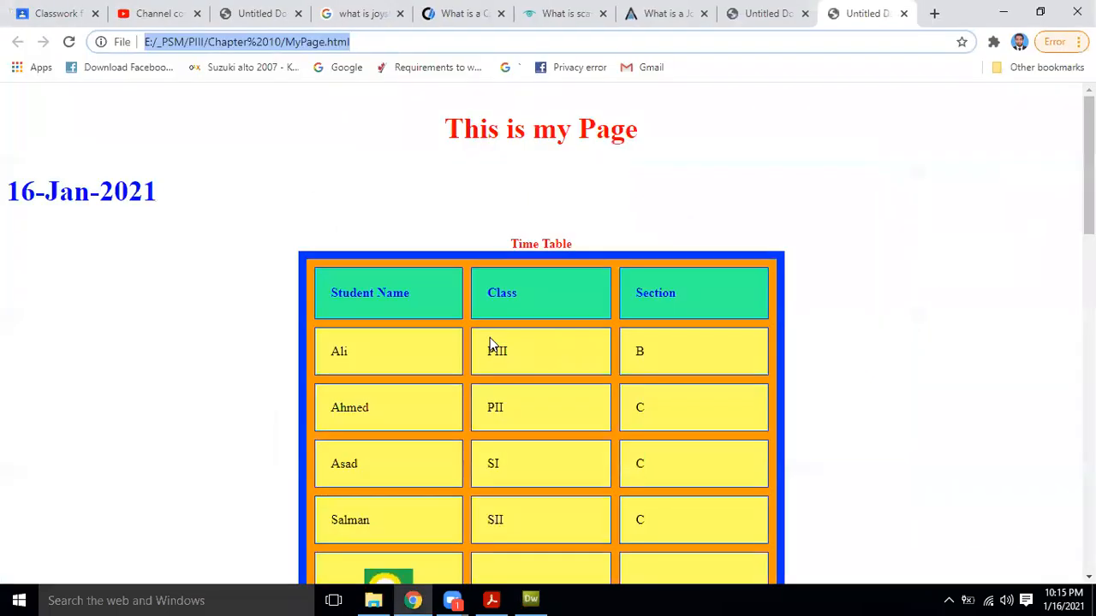
scroll(1035, 518, down, 15)
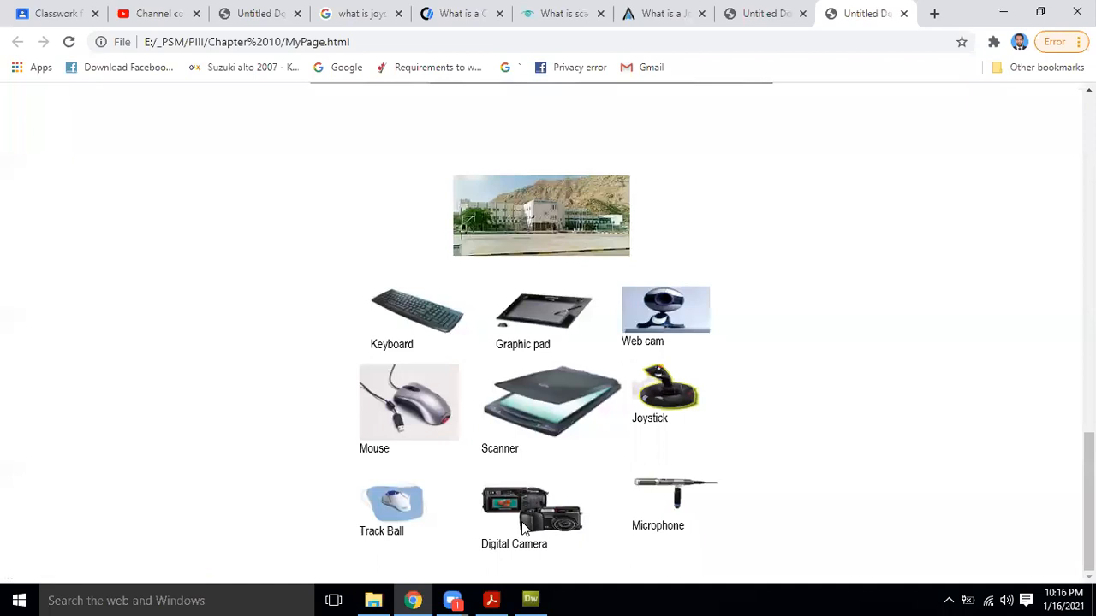
- Test the Microphone and Mouse hotspots on the previewed page and look over the linked computer mouse definition
click(691, 509)
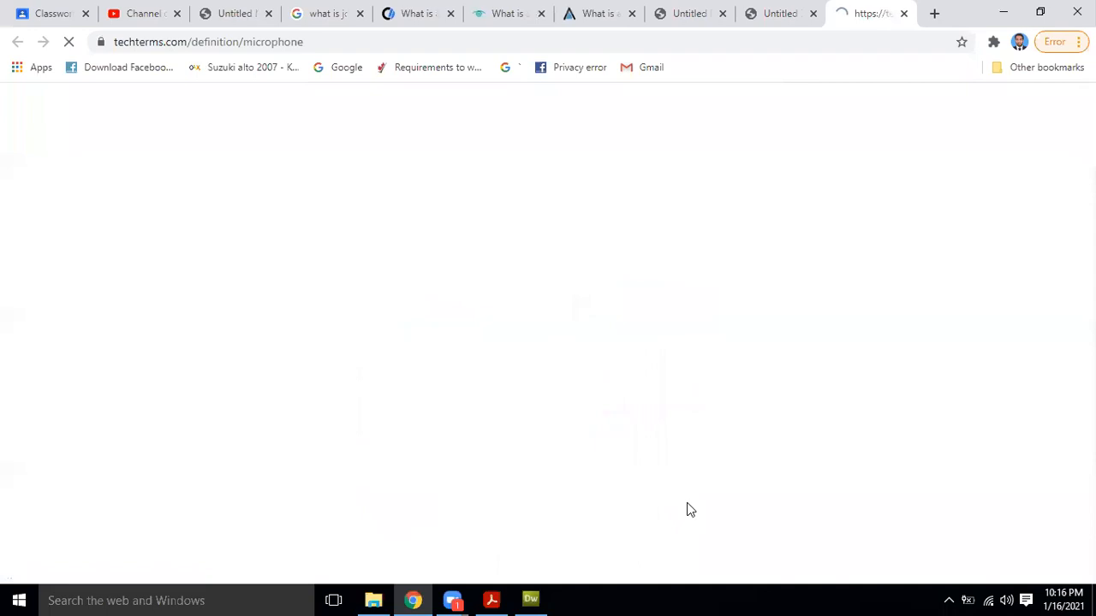
click(418, 13)
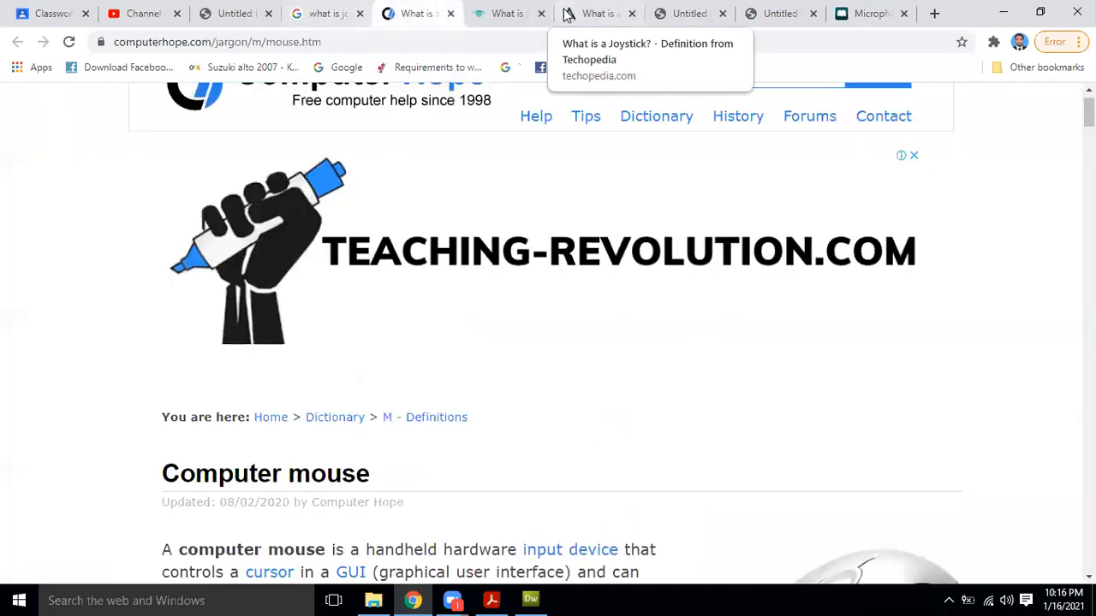
click(771, 12)
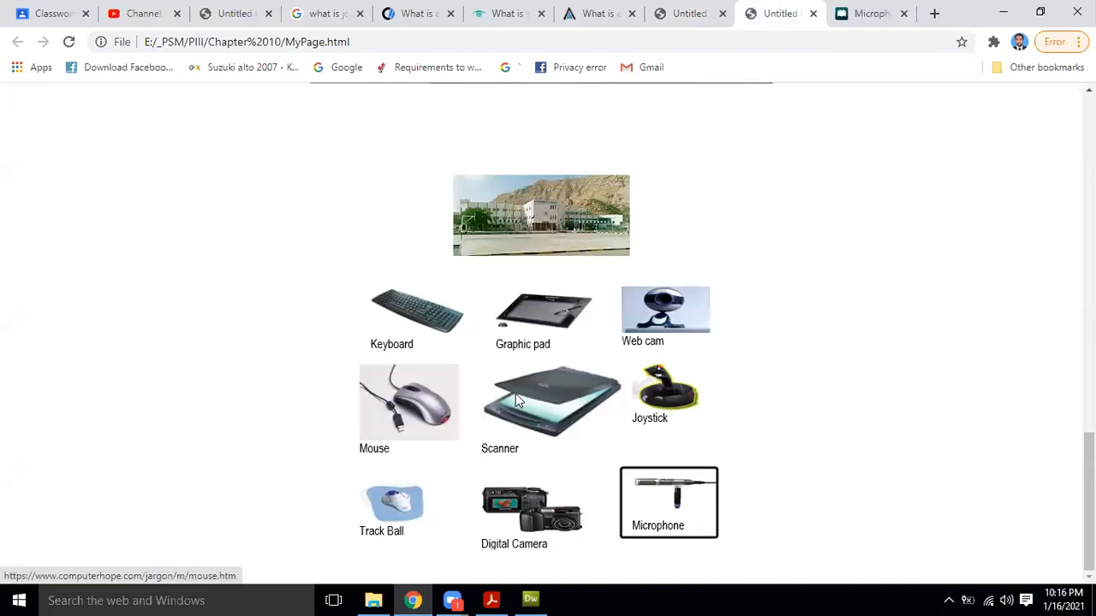
click(395, 387)
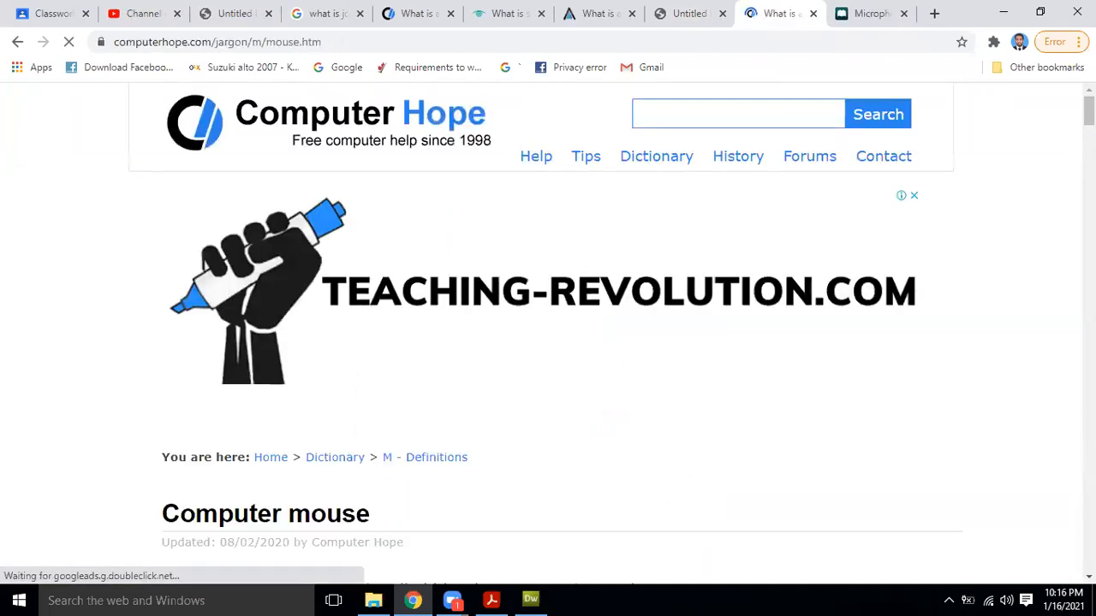
scroll(548, 343, down, 6)
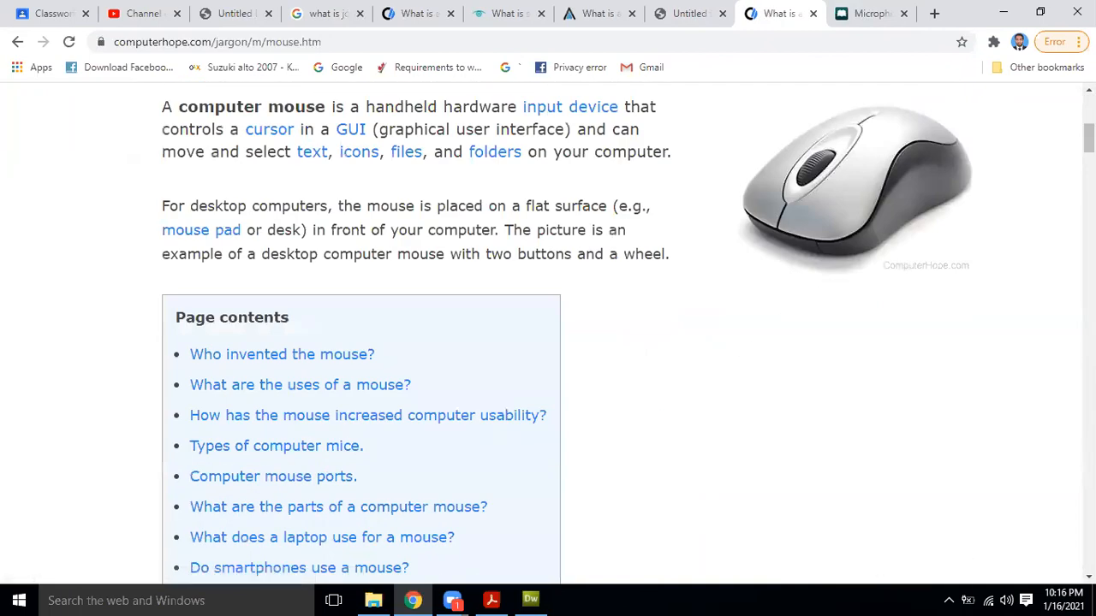
- Return to Dreamweaver and draw a rectangular hotspot over the Scanner picture in IO Devices.png
click(688, 14)
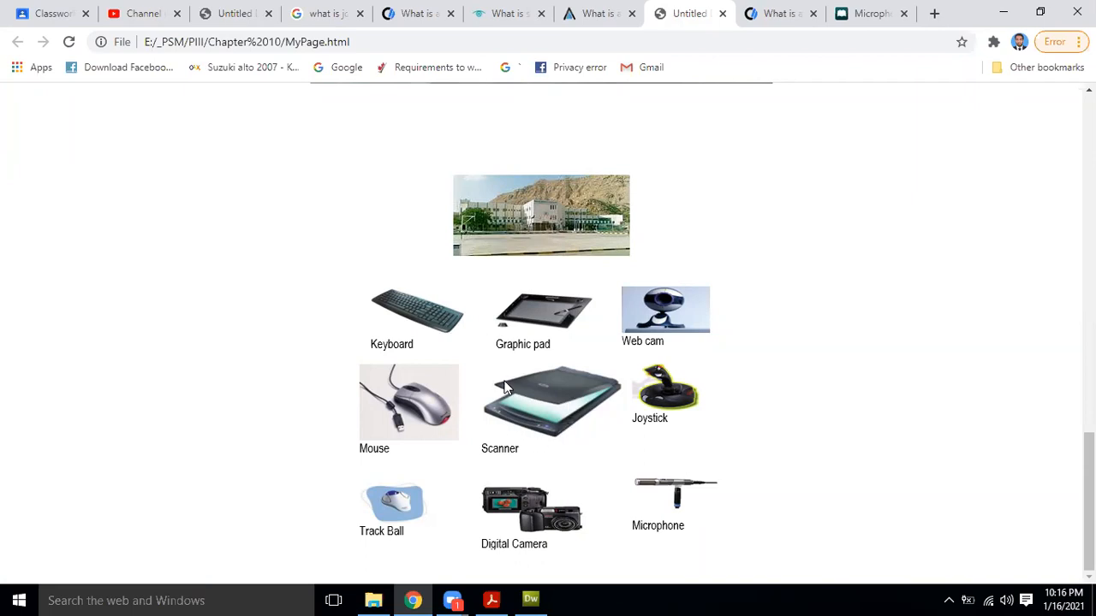
click(542, 599)
click(633, 295)
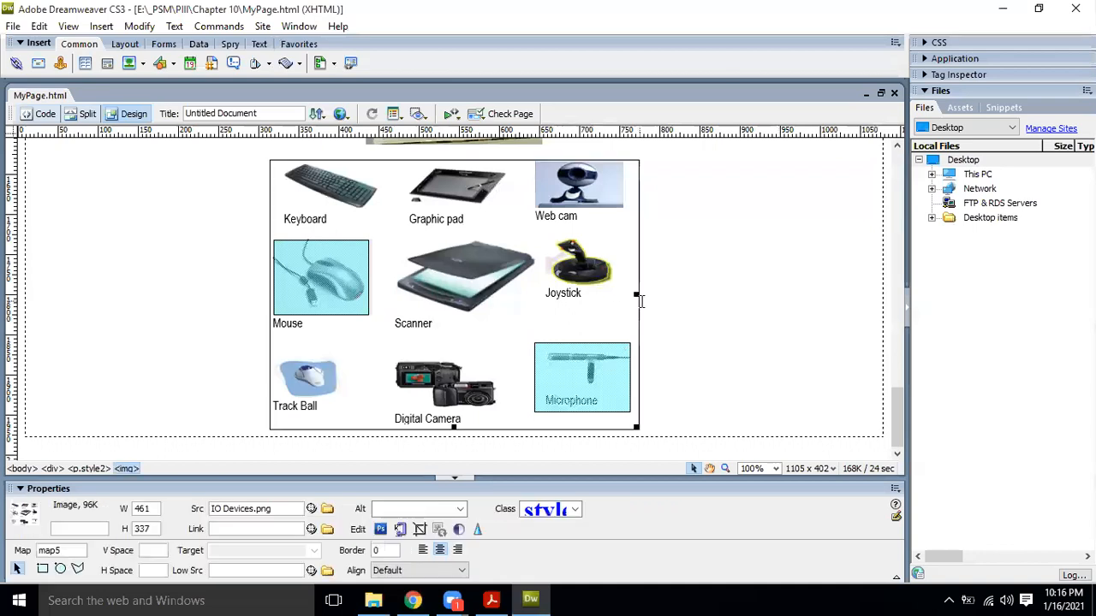
click(255, 308)
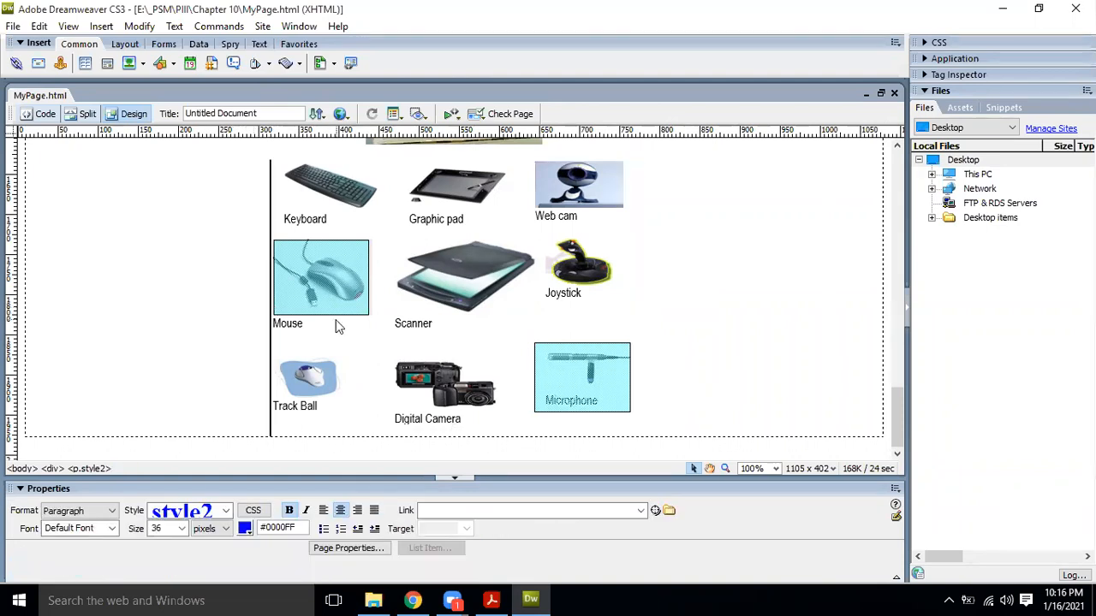
click(750, 312)
click(360, 368)
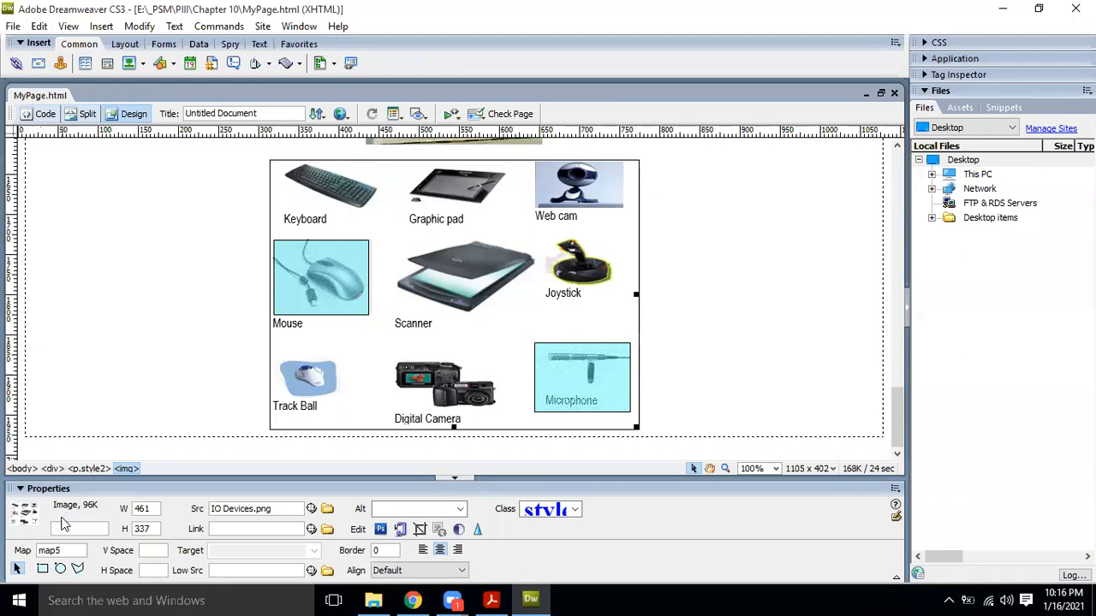
click(43, 570)
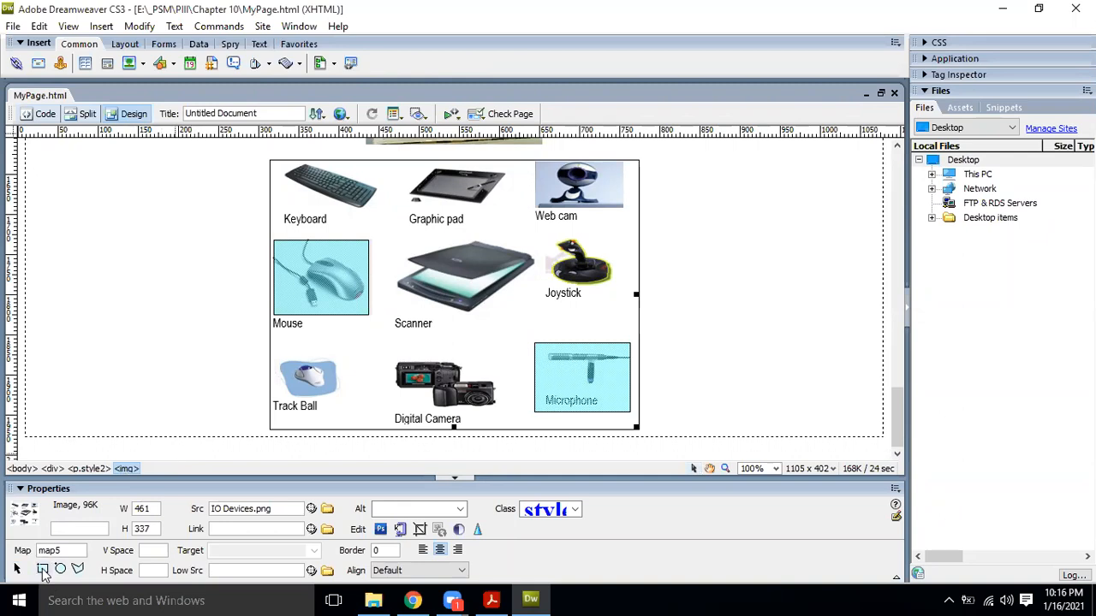
drag(392, 237, 534, 315)
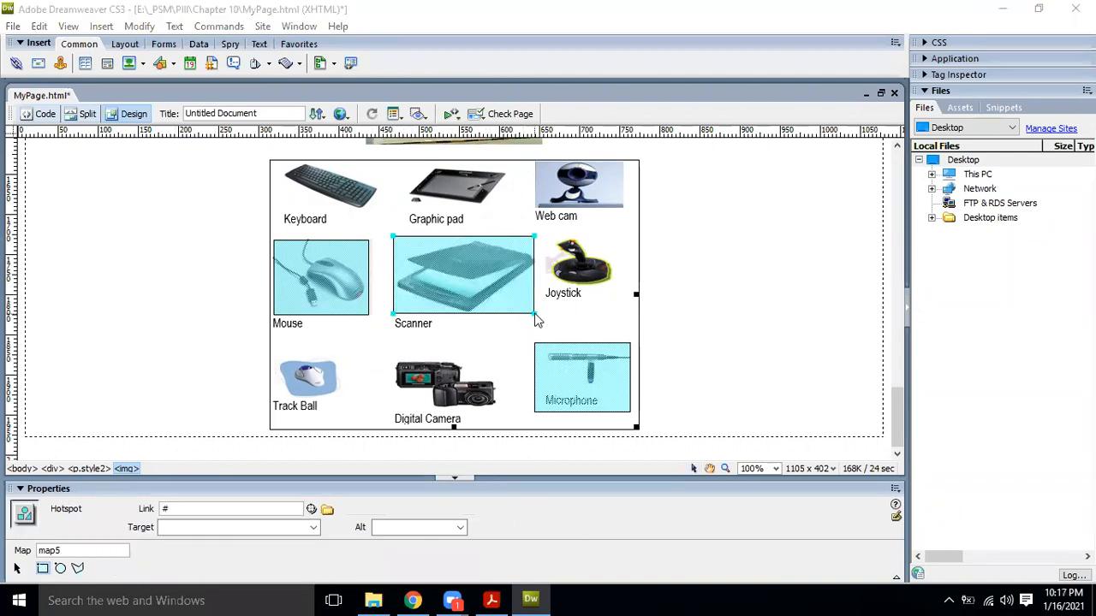
click(693, 342)
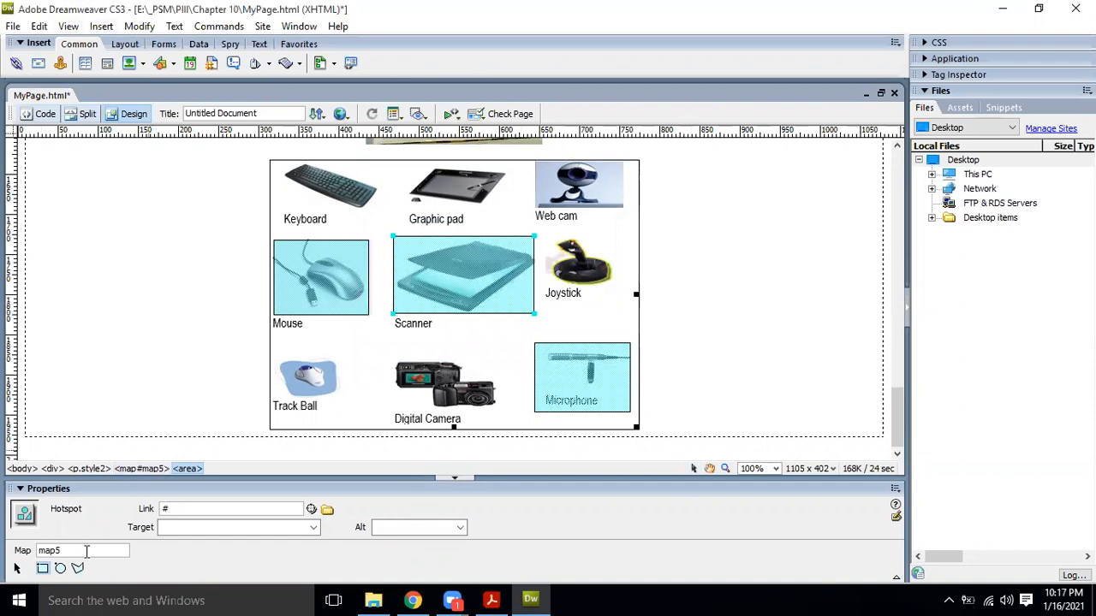
- Rename the image map to map6 and reselect the Scanner hotspot
click(114, 550)
key(BackSpace)
text(6)
click(704, 334)
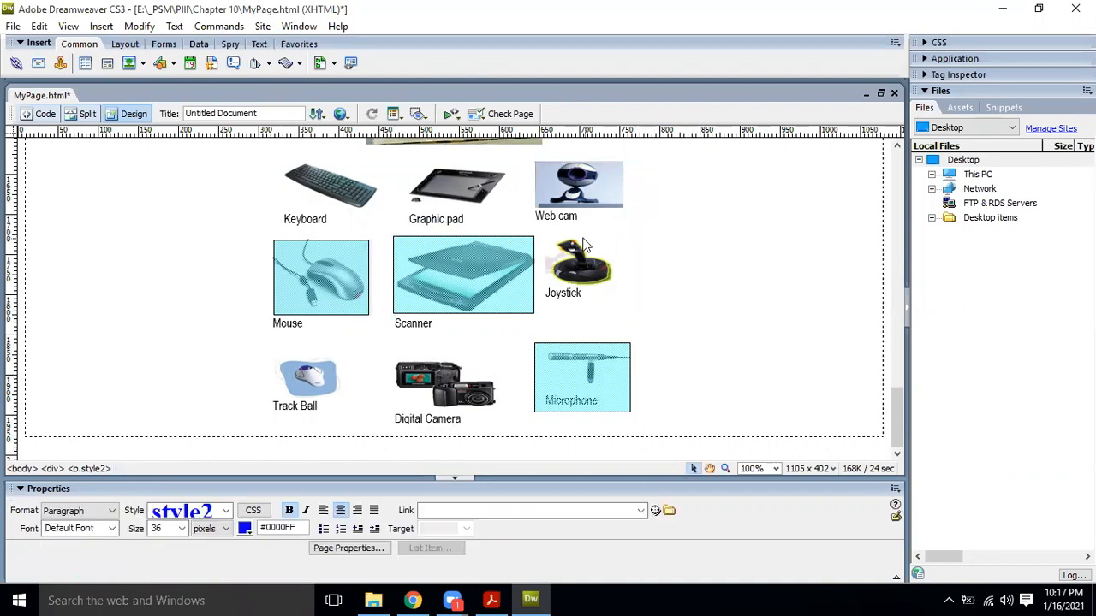
click(469, 281)
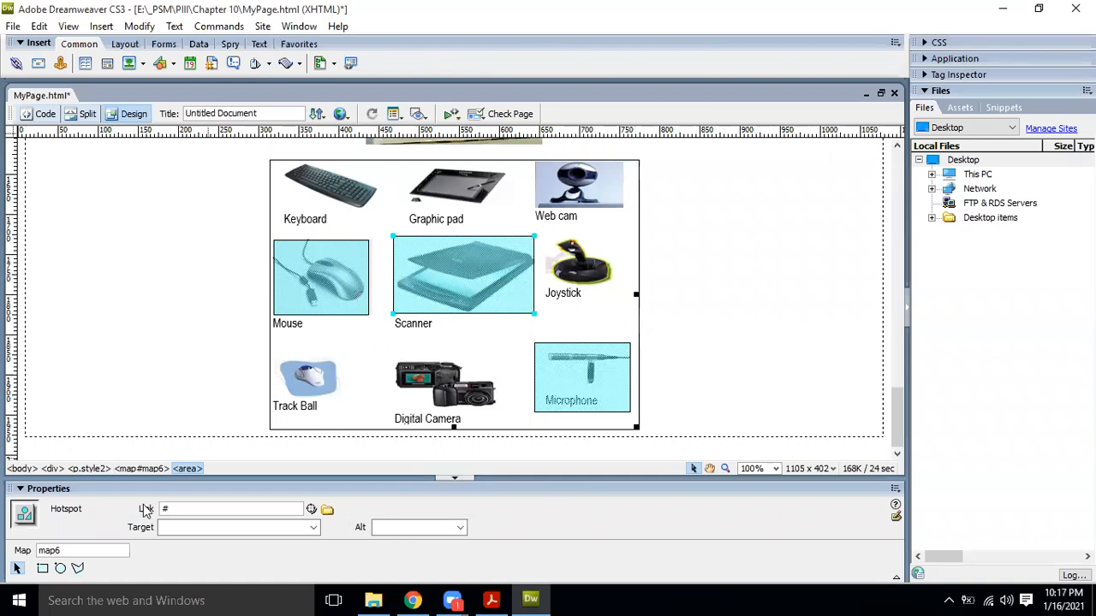
- Switch to Chrome and look through the open definition pages for one about scanners
click(415, 599)
click(770, 15)
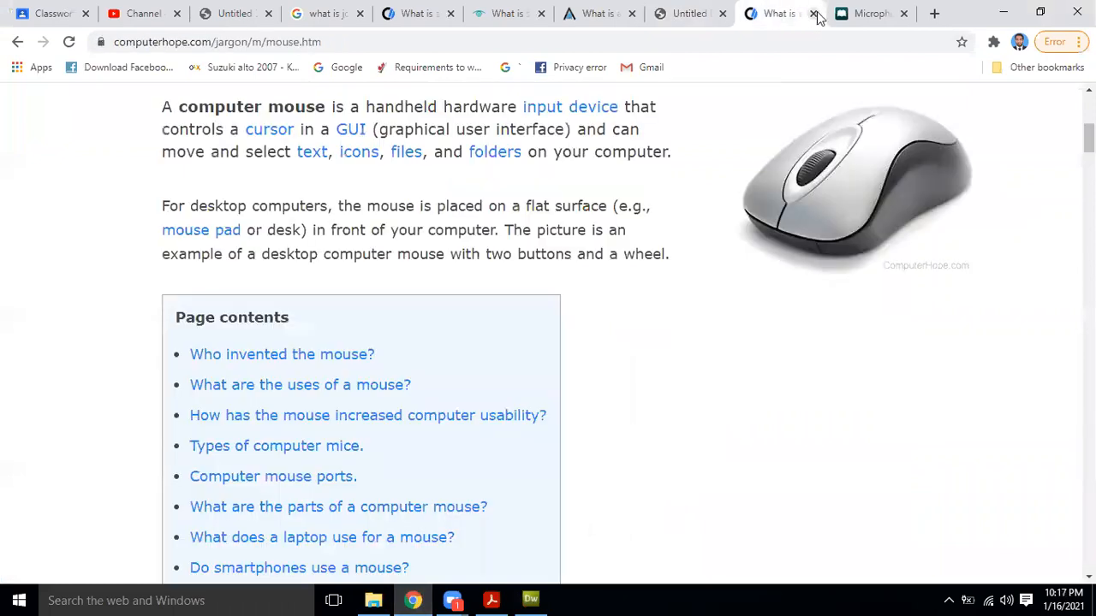
click(869, 14)
click(612, 13)
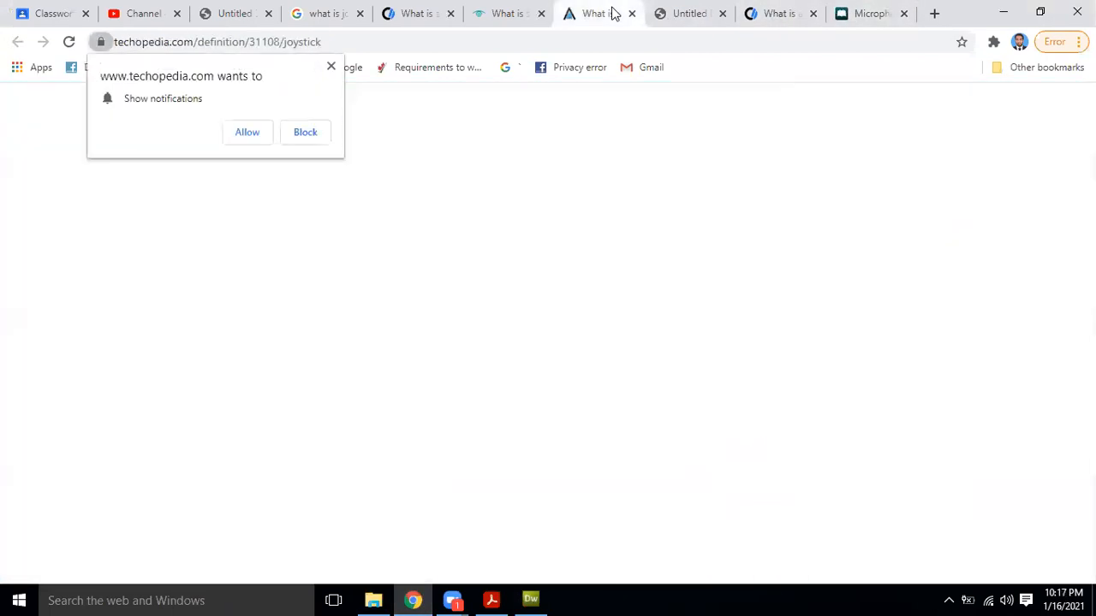
click(506, 10)
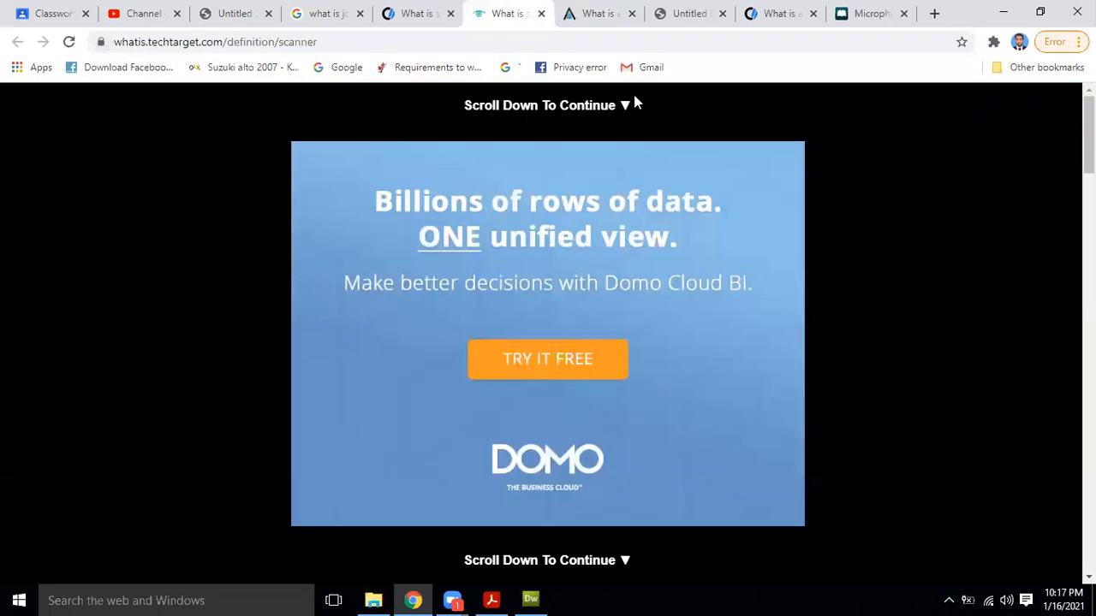
click(395, 14)
click(609, 14)
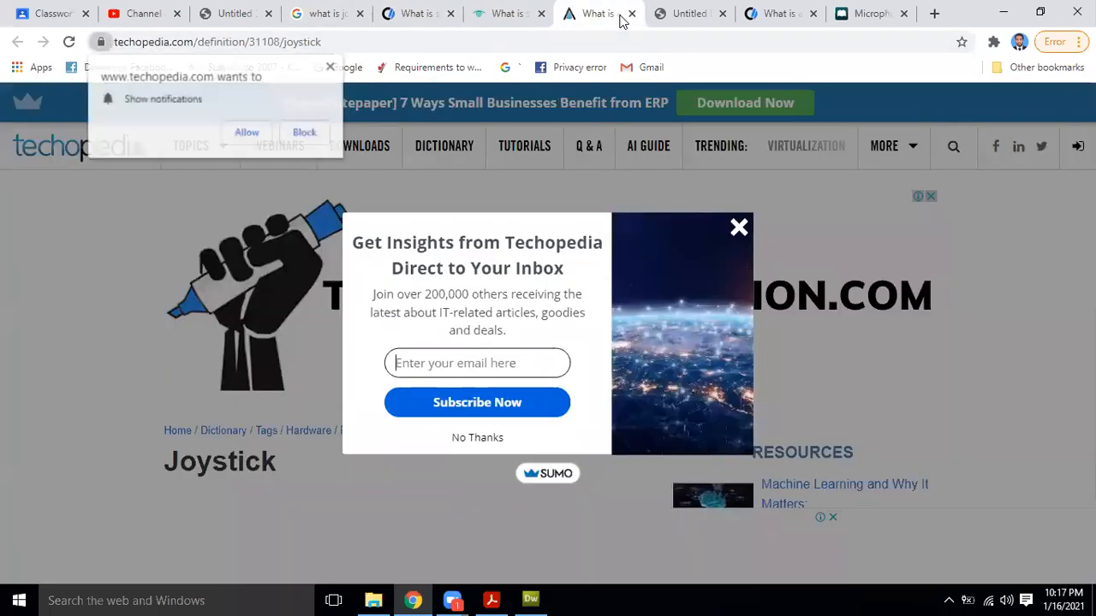
- Dismiss the newsletter popup on Techopedia's Joystick page, skim the article, and allow the site's notifications
click(738, 228)
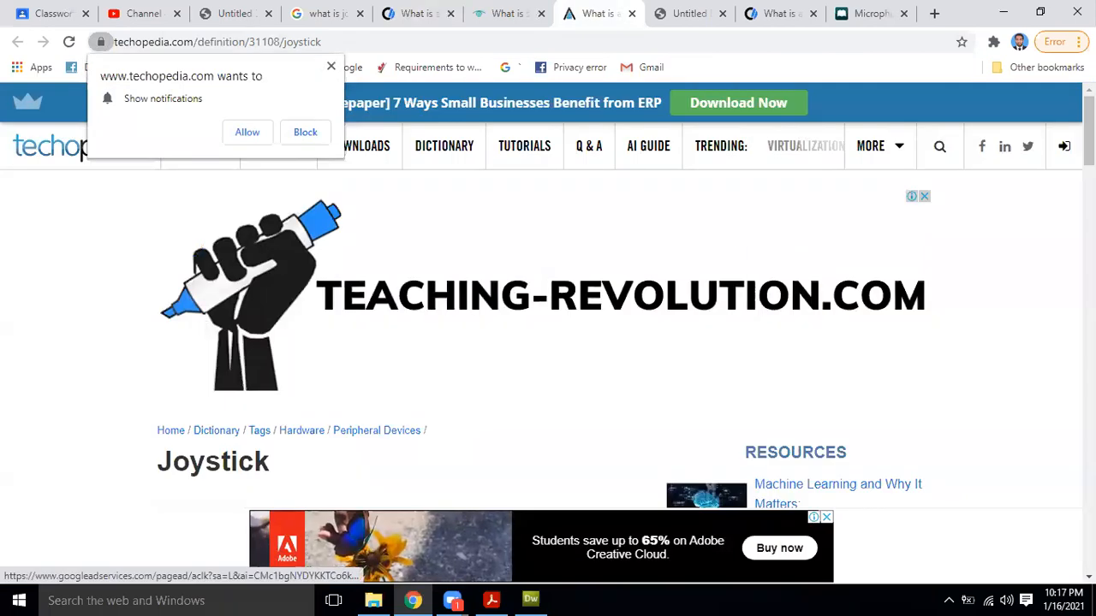
scroll(736, 230, down, 3)
scroll(541, 334, down, 5)
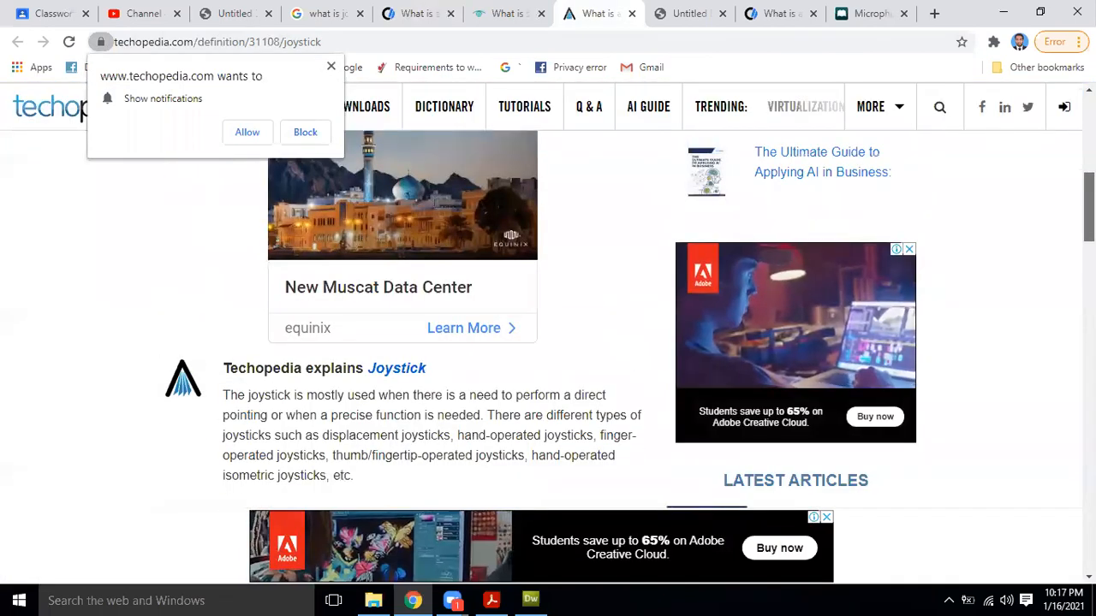
scroll(541, 334, up, 8)
mouse_move(1089, 130)
mouse_down()
mouse_move(1089, 327)
mouse_move(1089, 128)
mouse_up()
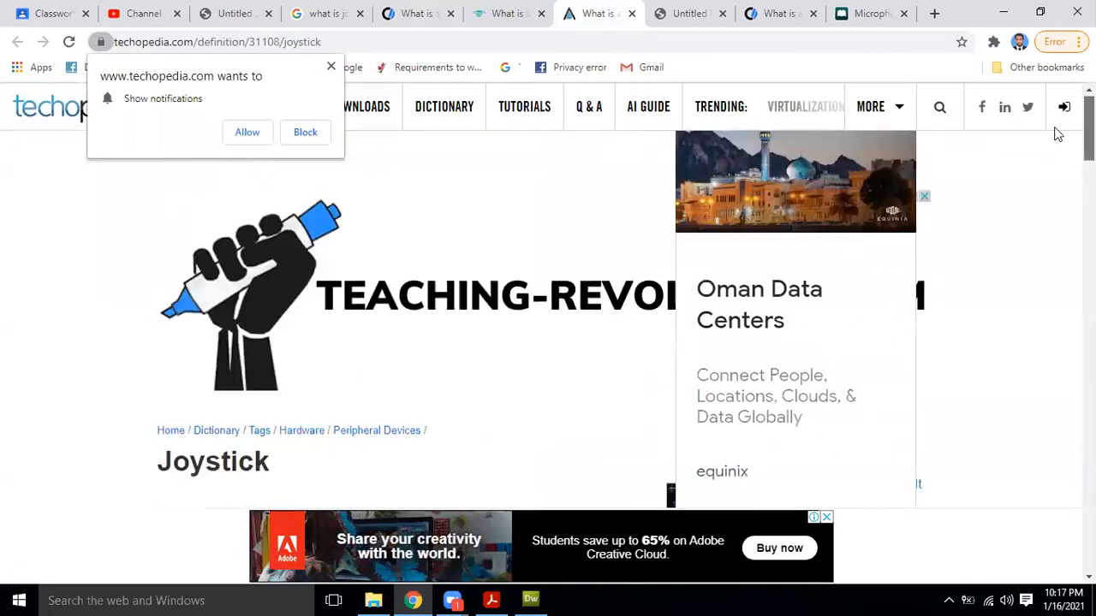
click(247, 133)
- Check the other open pages and close the whatis.techtarget.com scanner definition page
click(678, 14)
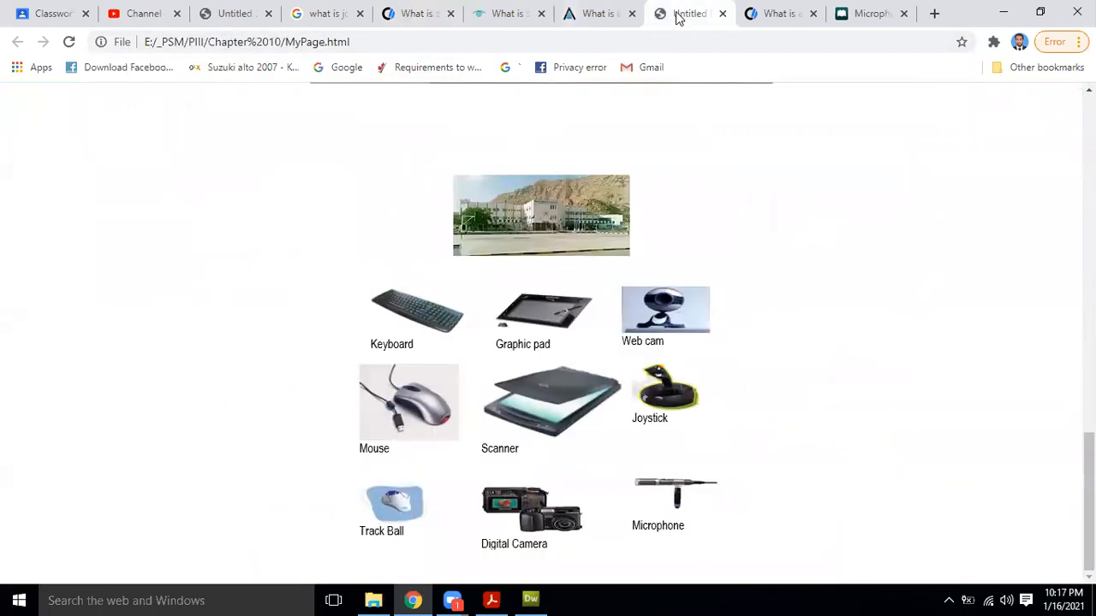
click(771, 14)
click(858, 14)
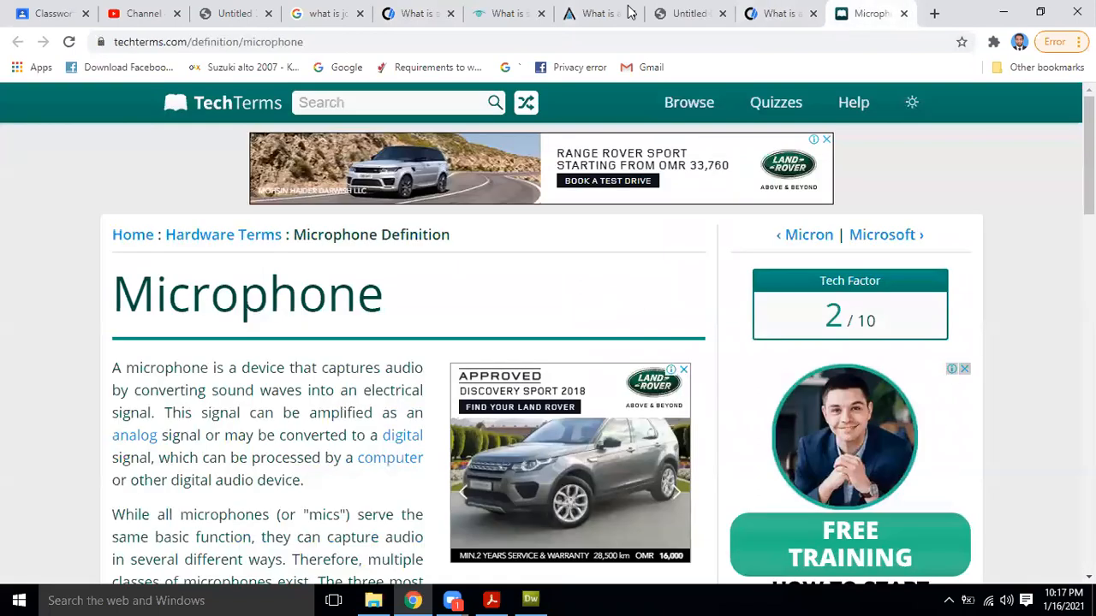
click(425, 8)
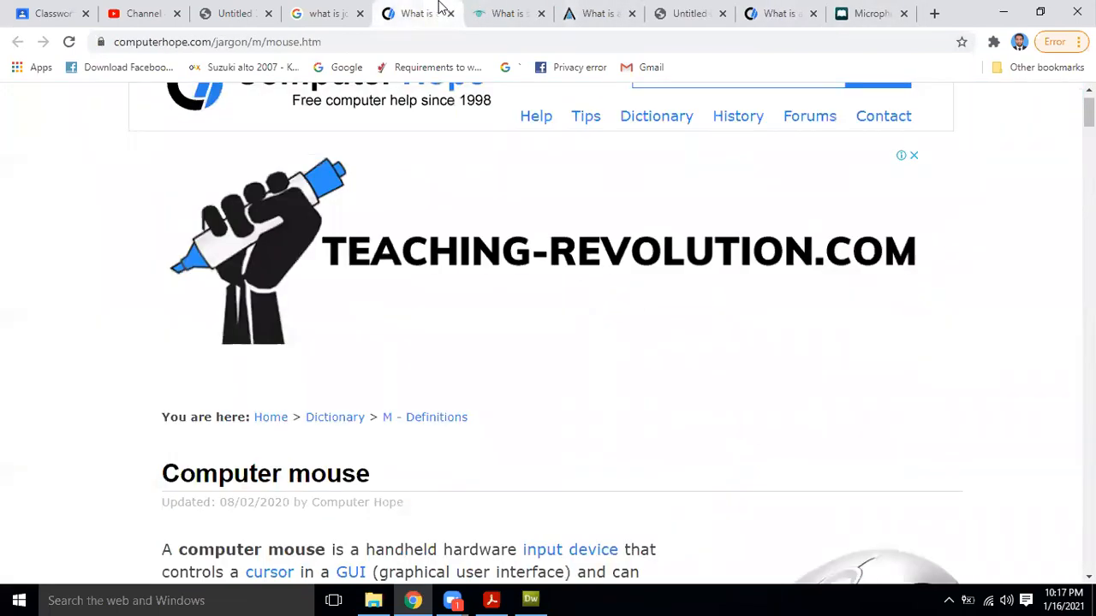
click(487, 9)
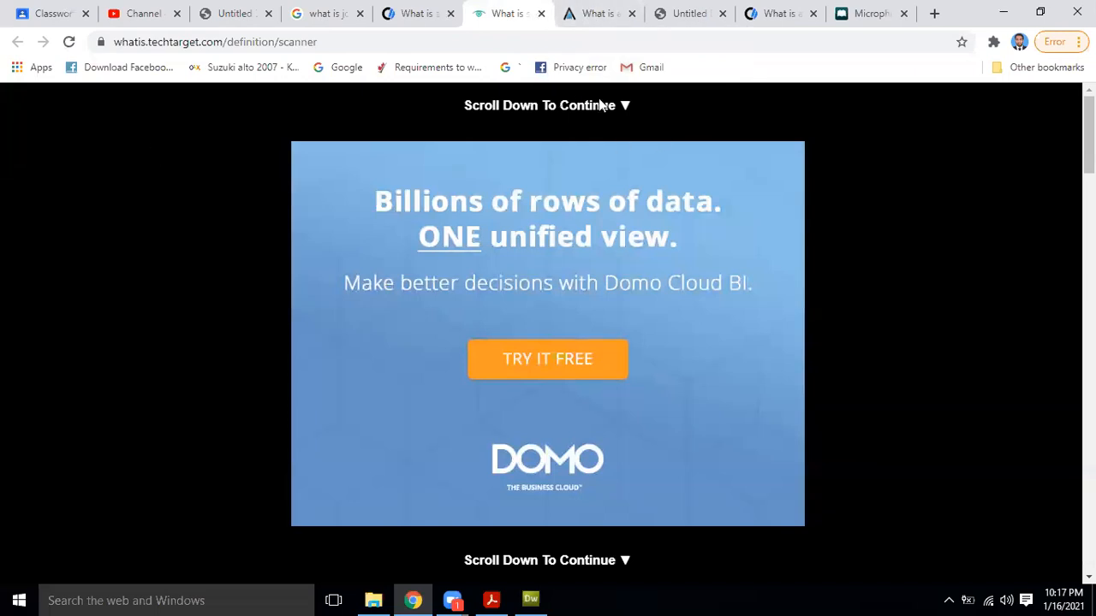
scroll(631, 391, down, 2)
scroll(633, 393, up, 1)
click(542, 14)
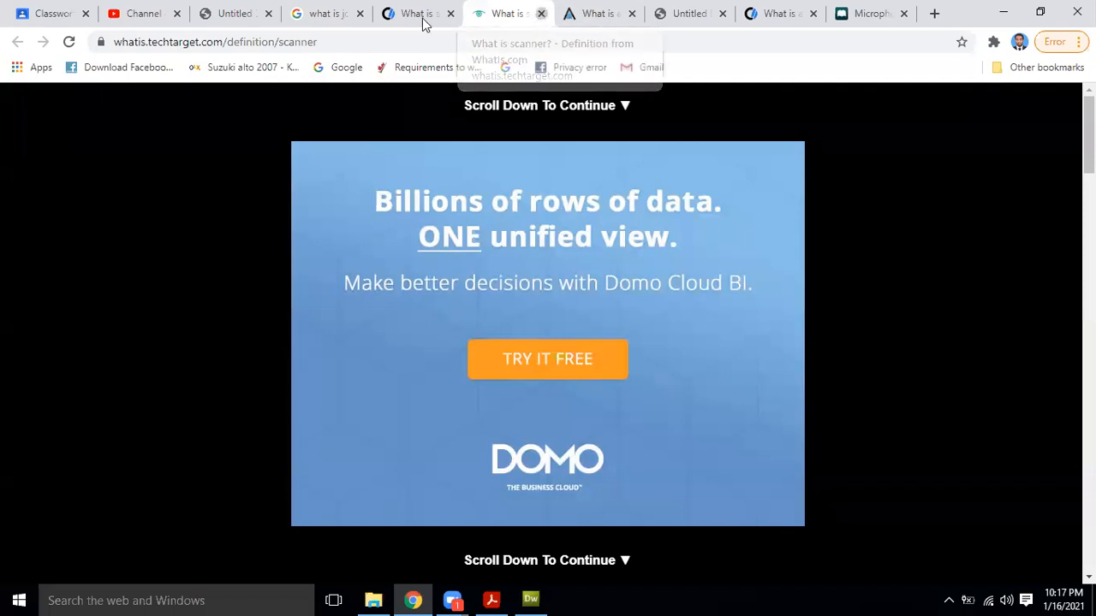
- Change the existing Google joystick query to "what is scanner" and run the search
click(321, 14)
drag(264, 103, 196, 103)
key(BackSpace)
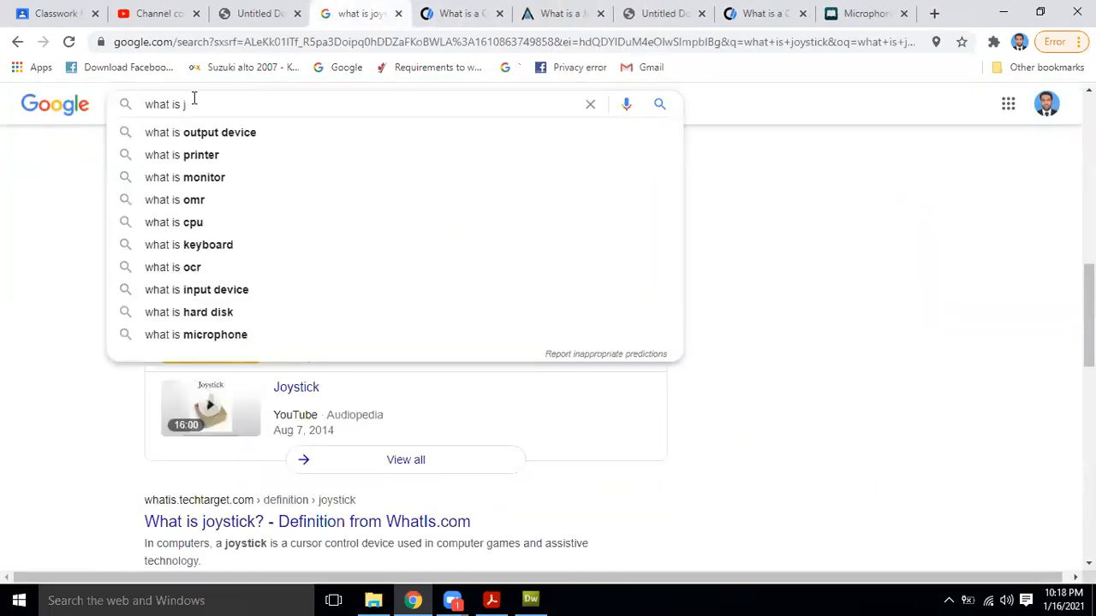
key(BackSpace)
text(sann)
key(BackSpace)
key(BackSpace)
key(BackSpace)
text(s)
key(BackSpace)
text(canner)
key(Return)
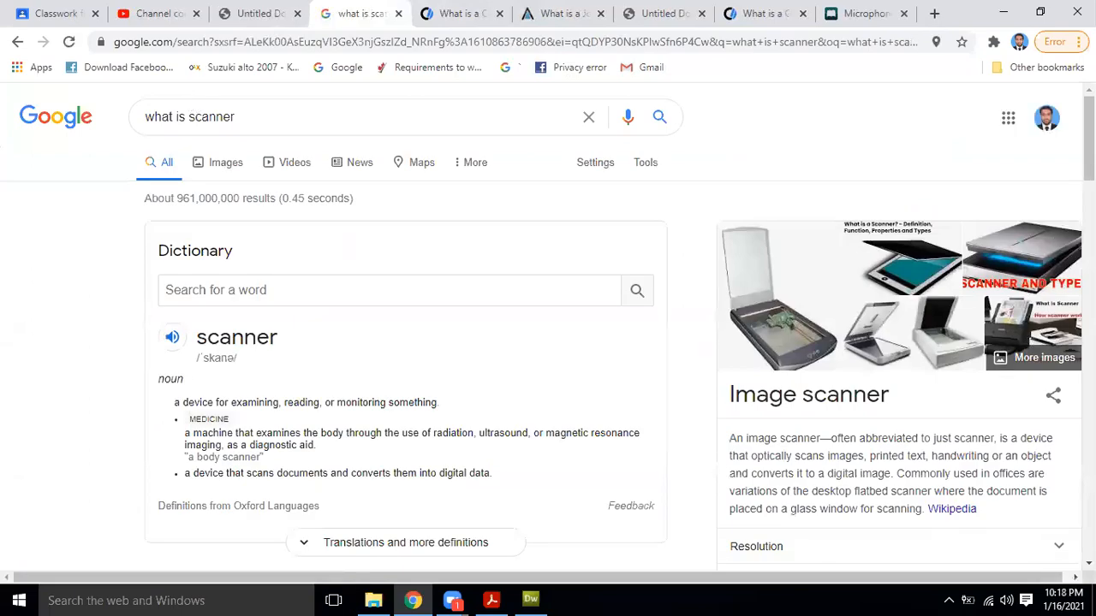
- Open the TechTerms Scanner Definition result in a new tab and copy its address, techterms.com/definition/scanner
scroll(616, 343, down, 7)
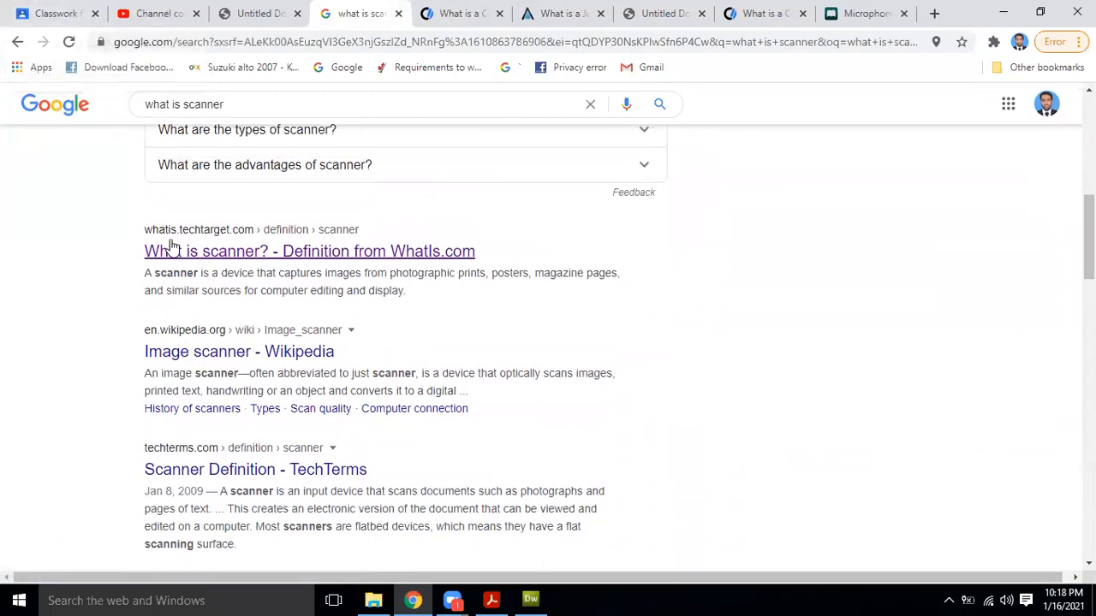
right_click(322, 467)
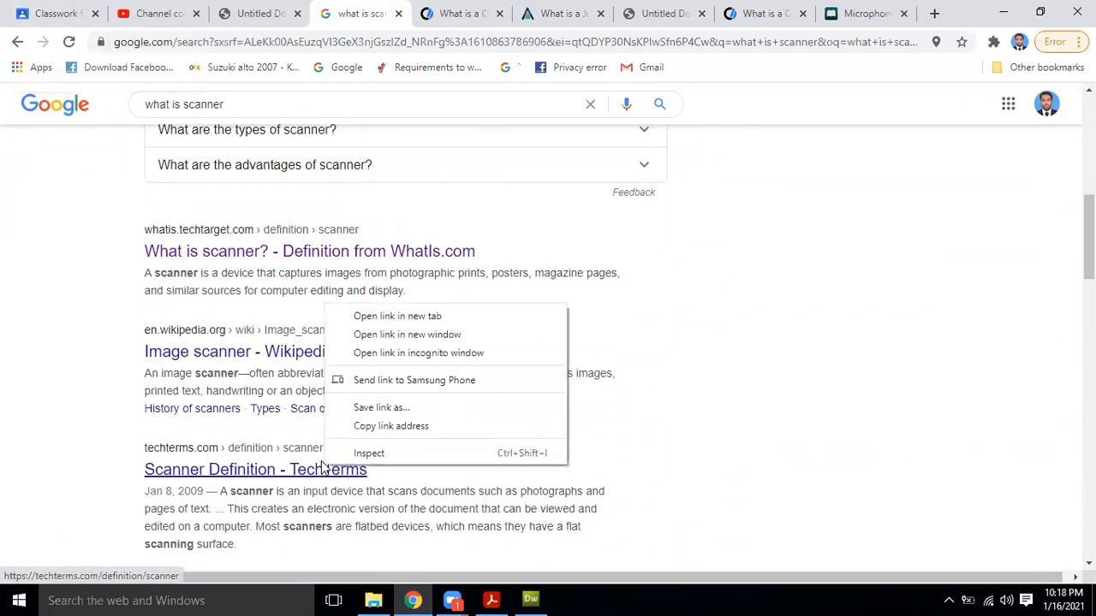
click(381, 316)
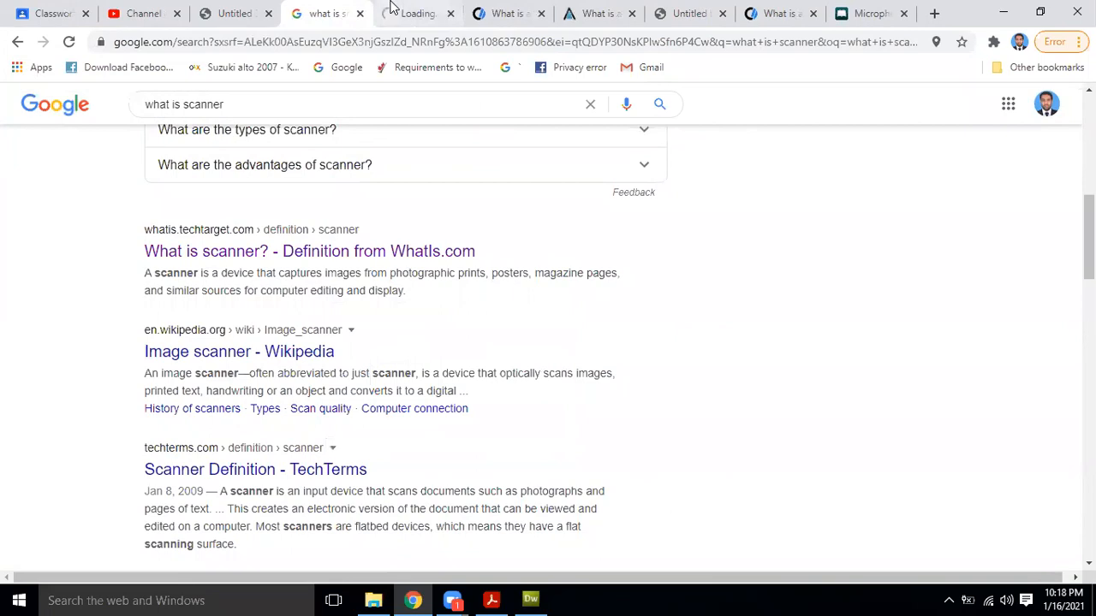
click(406, 12)
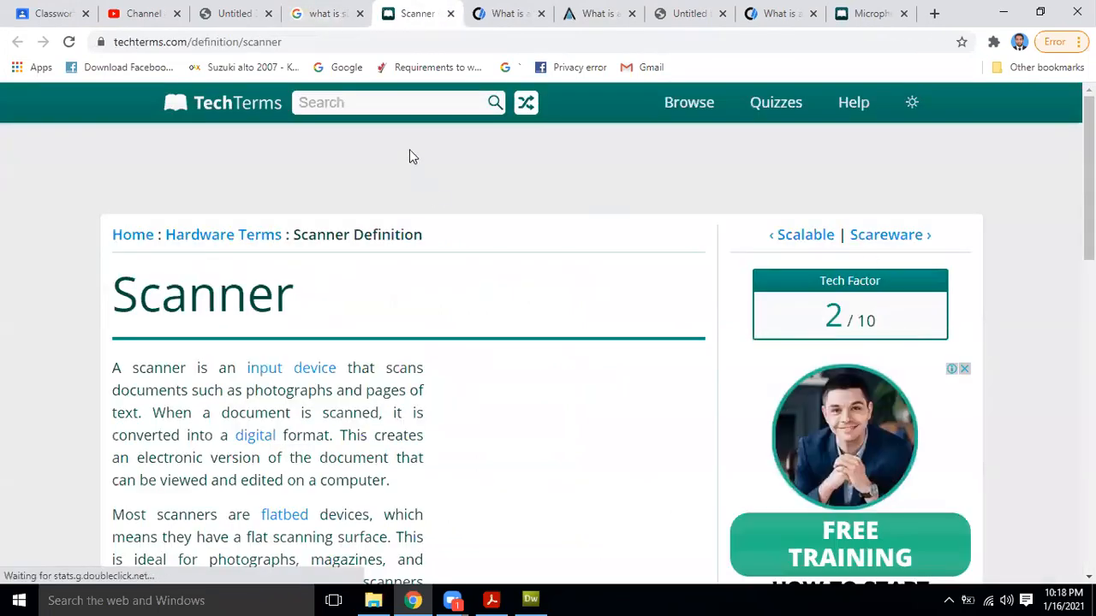
click(349, 42)
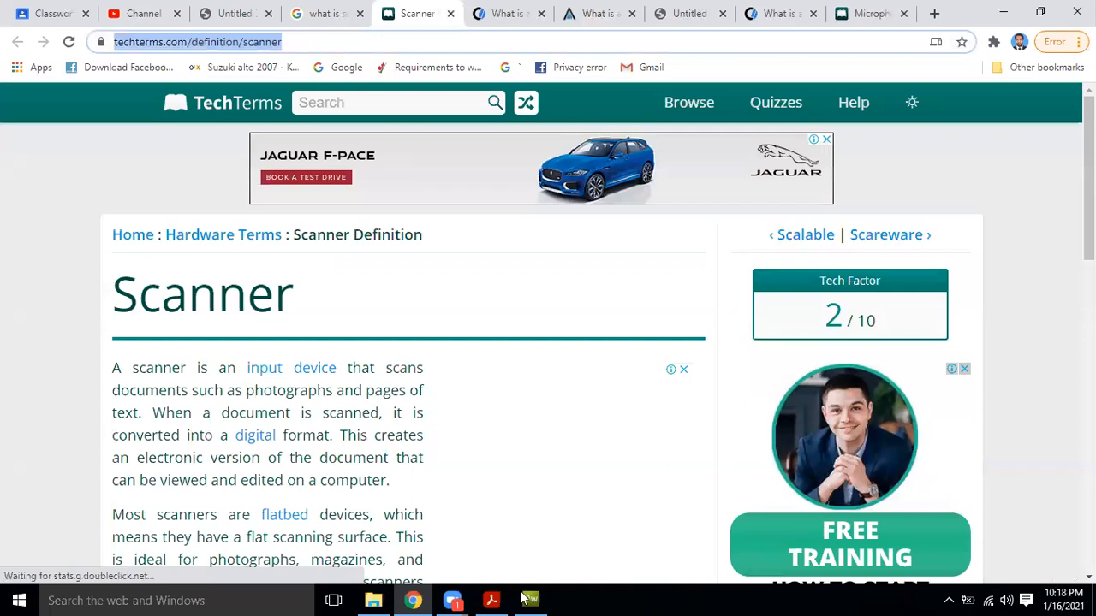
- Switch to Dreamweaver and replace the scanner hotspot's placeholder link with the copied TechTerms scanner address
key(alt+Tab)
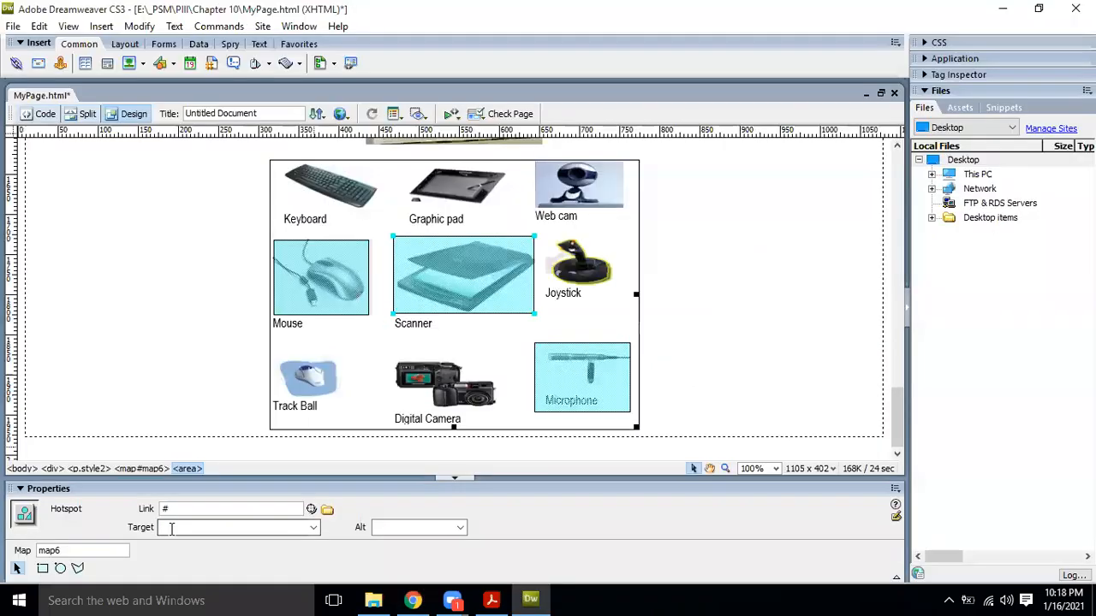
click(198, 513)
key(BackSpace)
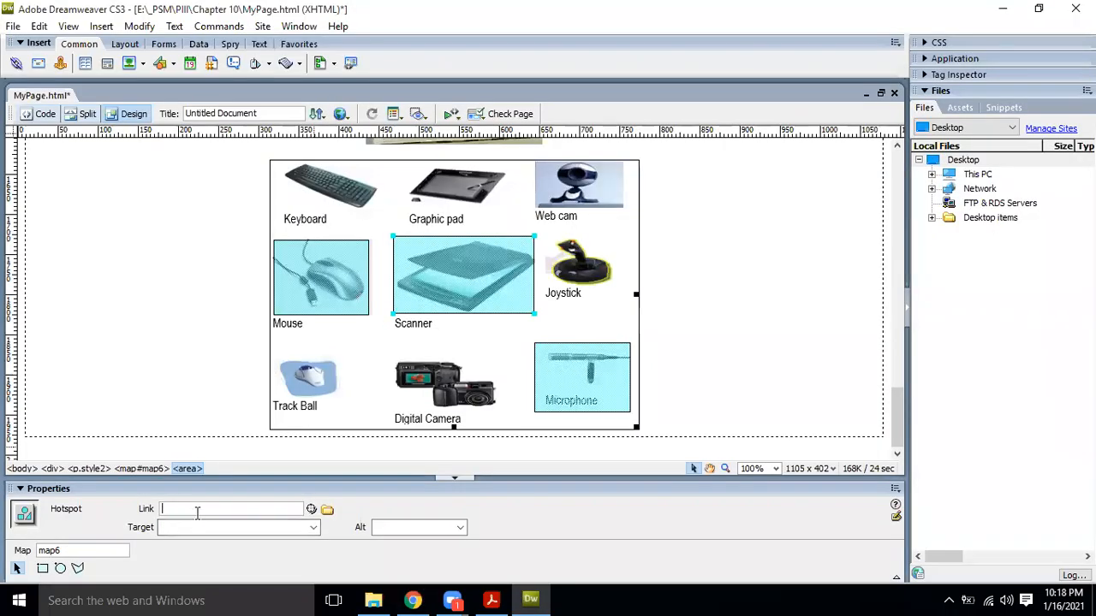
key(ctrl+v)
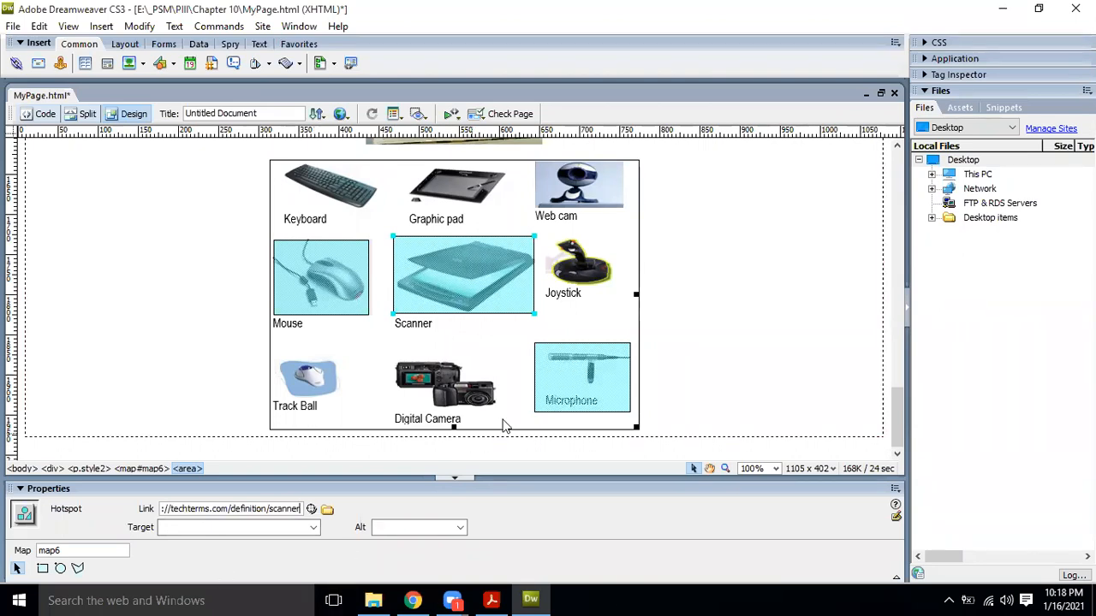
click(685, 279)
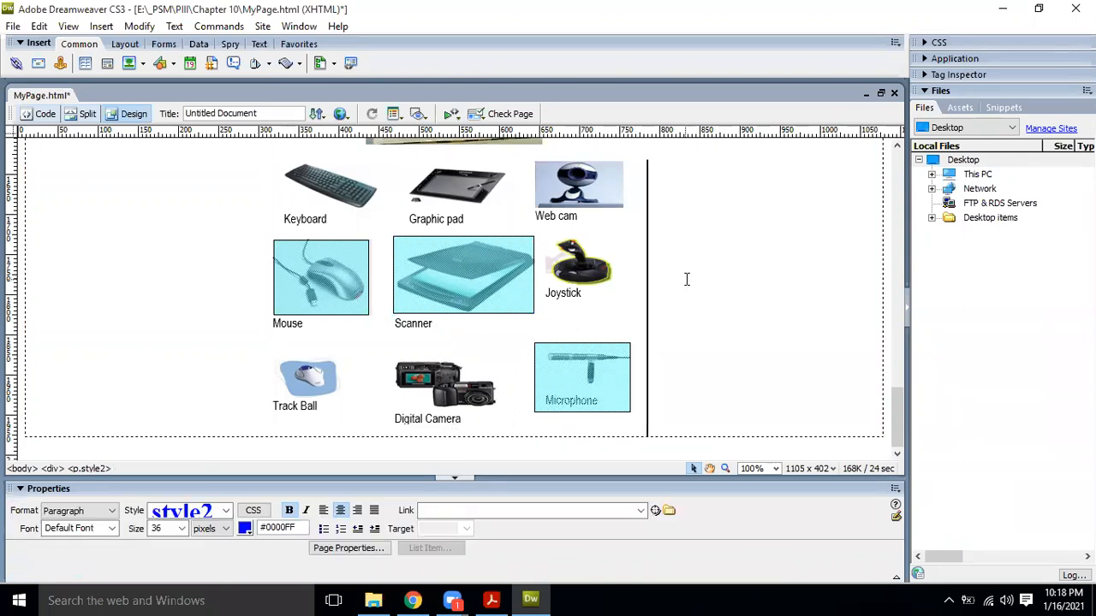
- Draw a rectangular hotspot over the joystick picture and its caption in the input devices image, naming the map map7
click(586, 270)
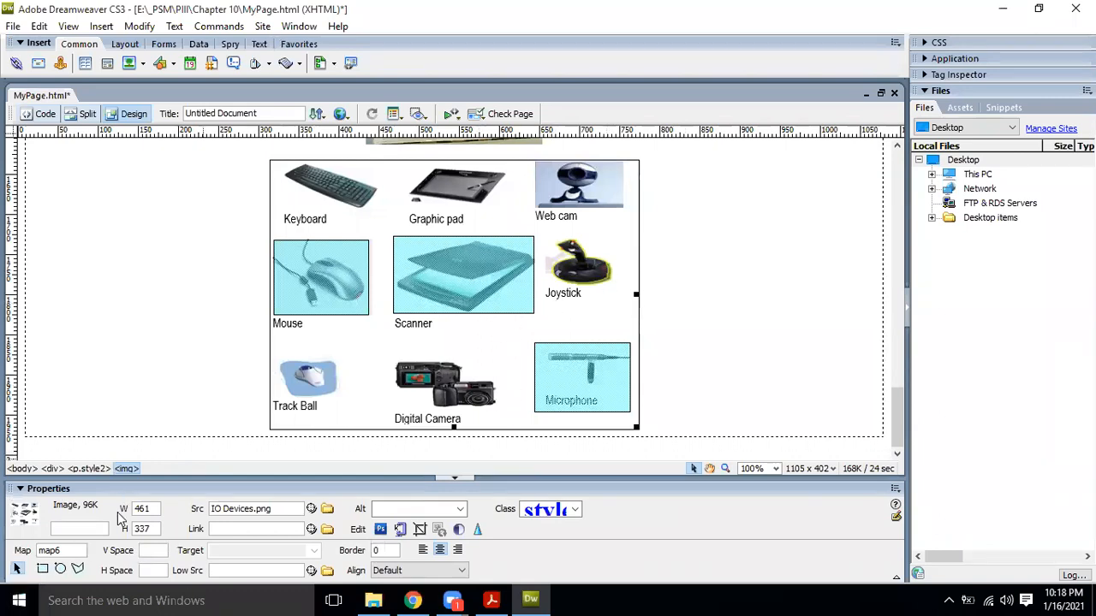
click(43, 570)
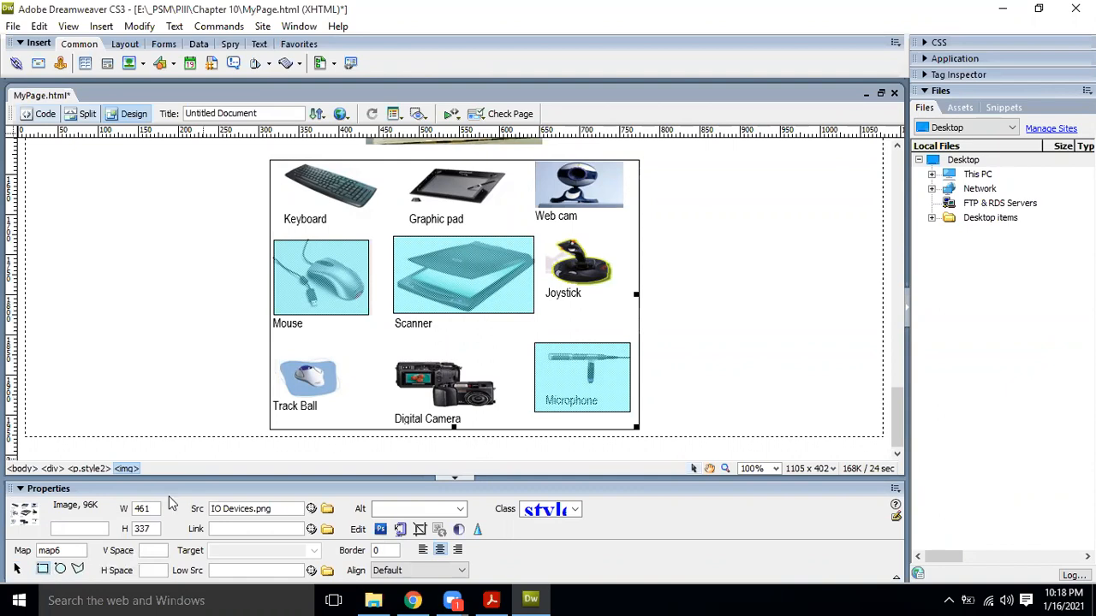
drag(545, 237, 625, 312)
click(694, 340)
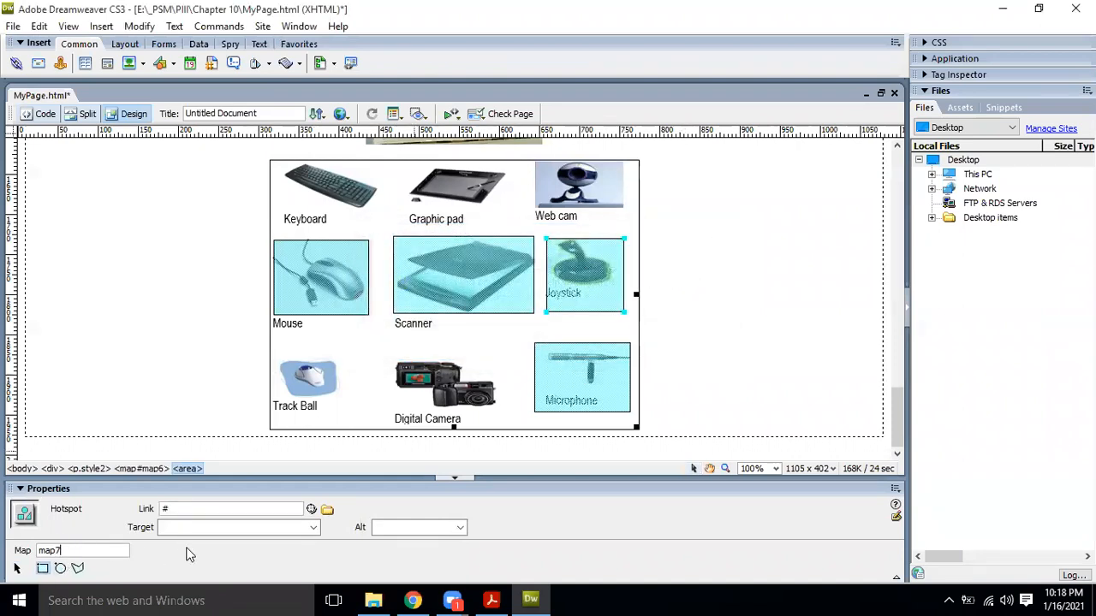
- Clear the joystick hotspot's placeholder link, switch to Chrome and copy the Techopedia address techopedia.com/definition/31108/joystick
click(217, 510)
click(413, 600)
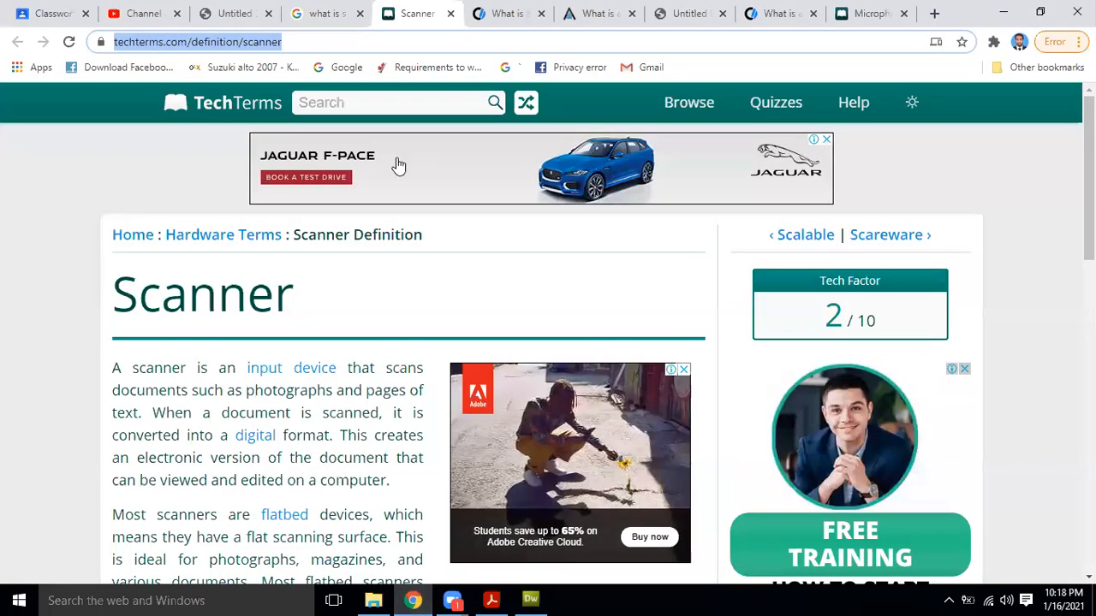
click(498, 13)
click(573, 10)
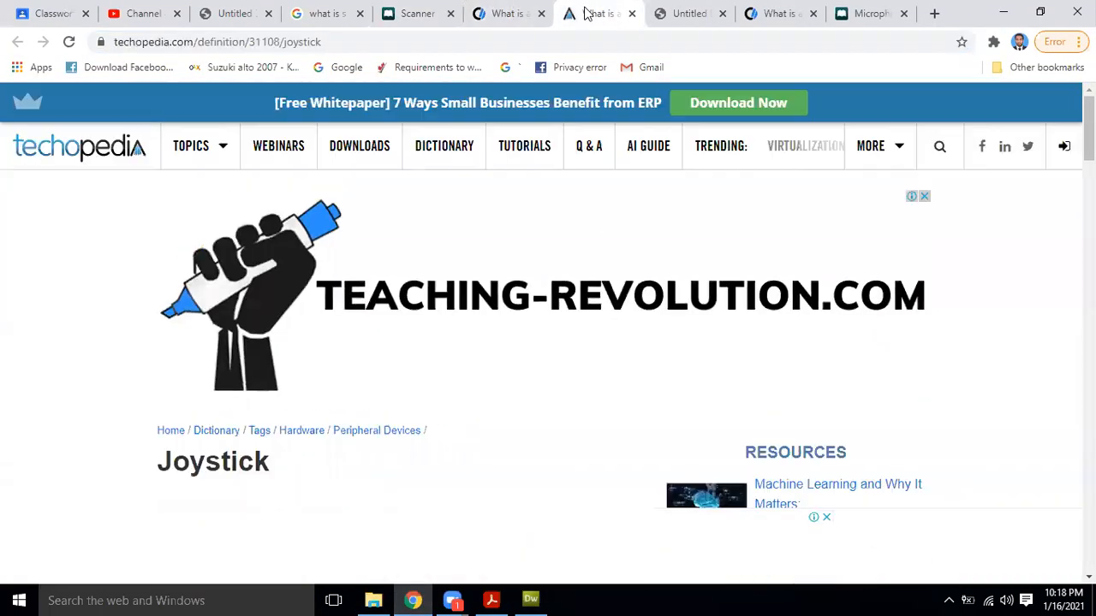
click(352, 42)
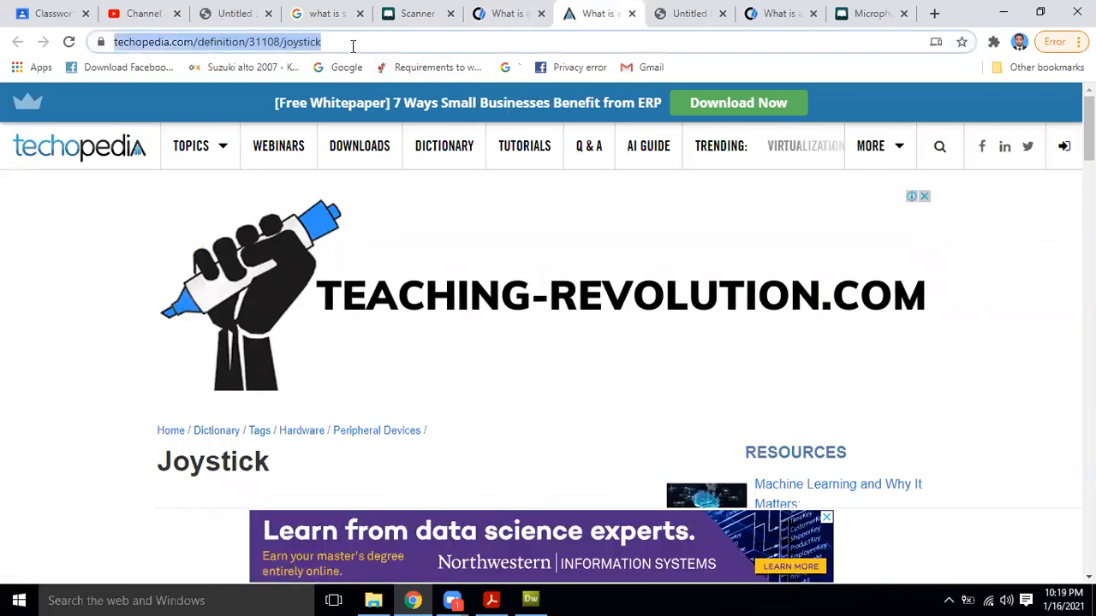
- Return to Dreamweaver and paste the copied Techopedia address as the joystick hotspot's link
key(alt+Tab)
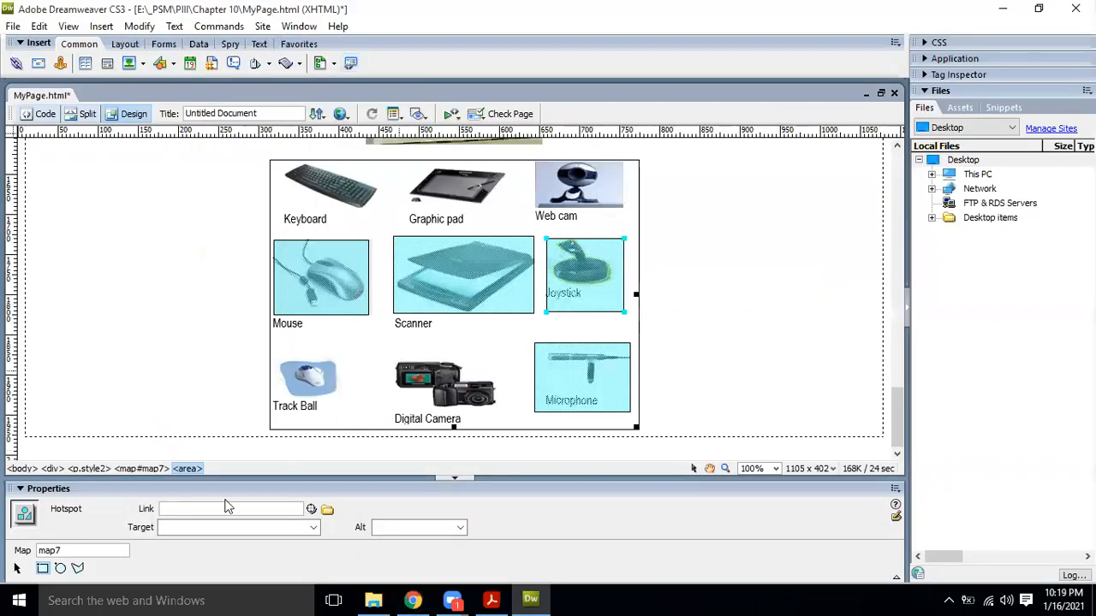
click(188, 511)
key(ctrl+v)
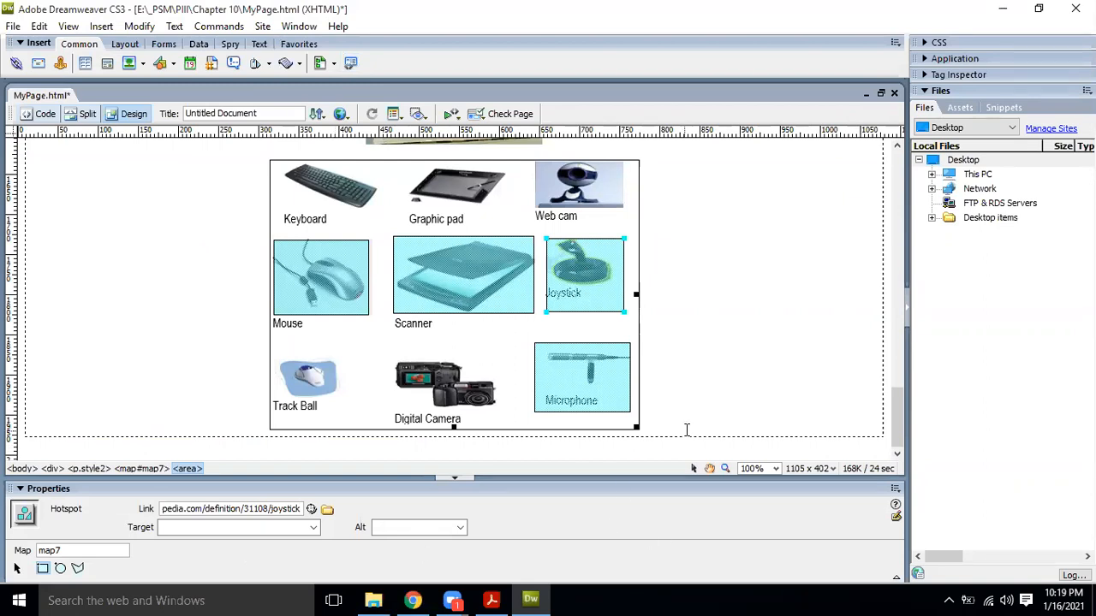
click(692, 387)
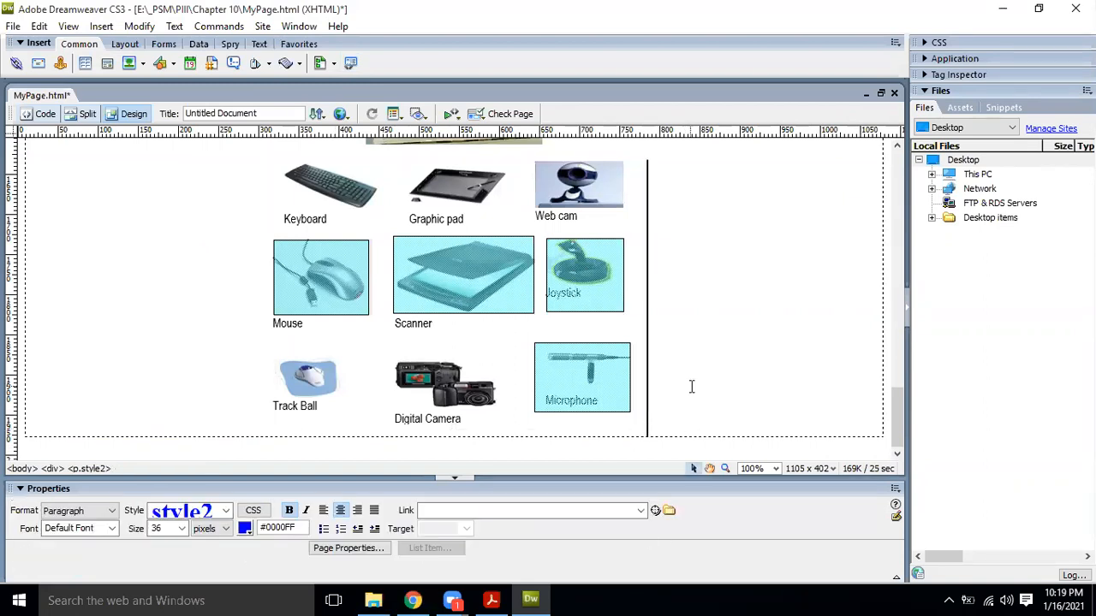
- Save and preview MyPage.html in Chrome, and go to the input device pictures near the end of the page
click(344, 116)
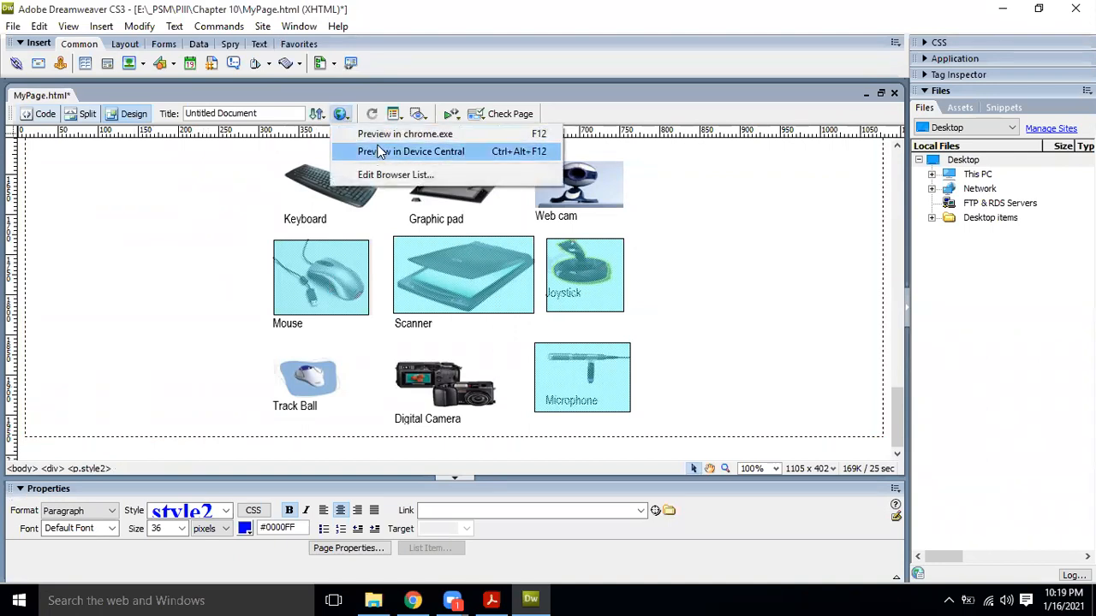
click(368, 136)
click(488, 334)
drag(1088, 171, 1068, 554)
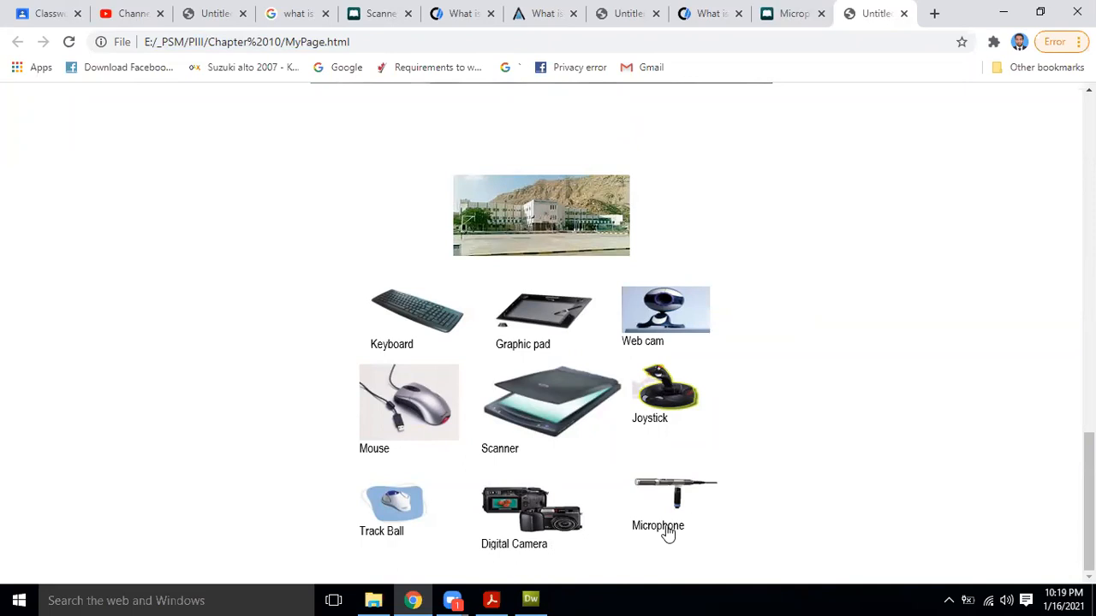
- Test the scanner and joystick hotspots in the Chrome preview, returning to MyPage.html after each linked page
click(571, 407)
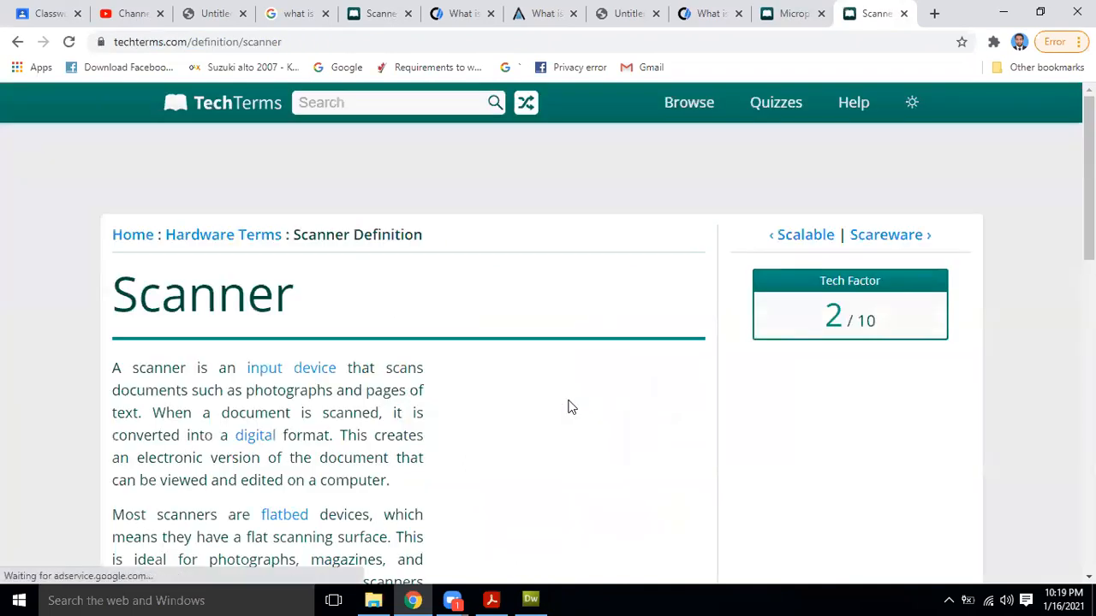
click(628, 15)
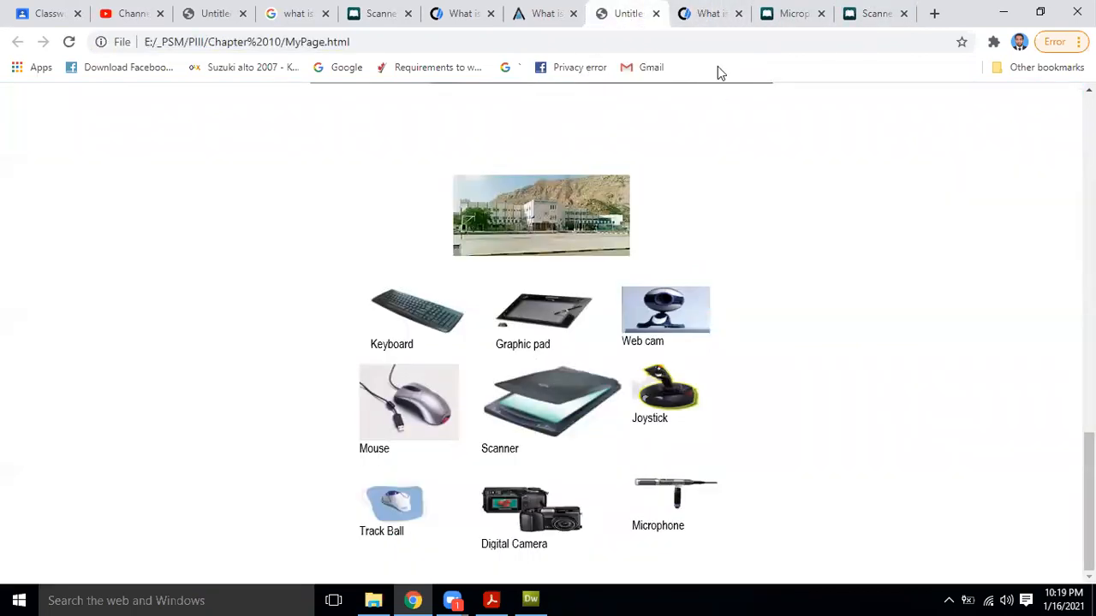
click(779, 13)
click(868, 14)
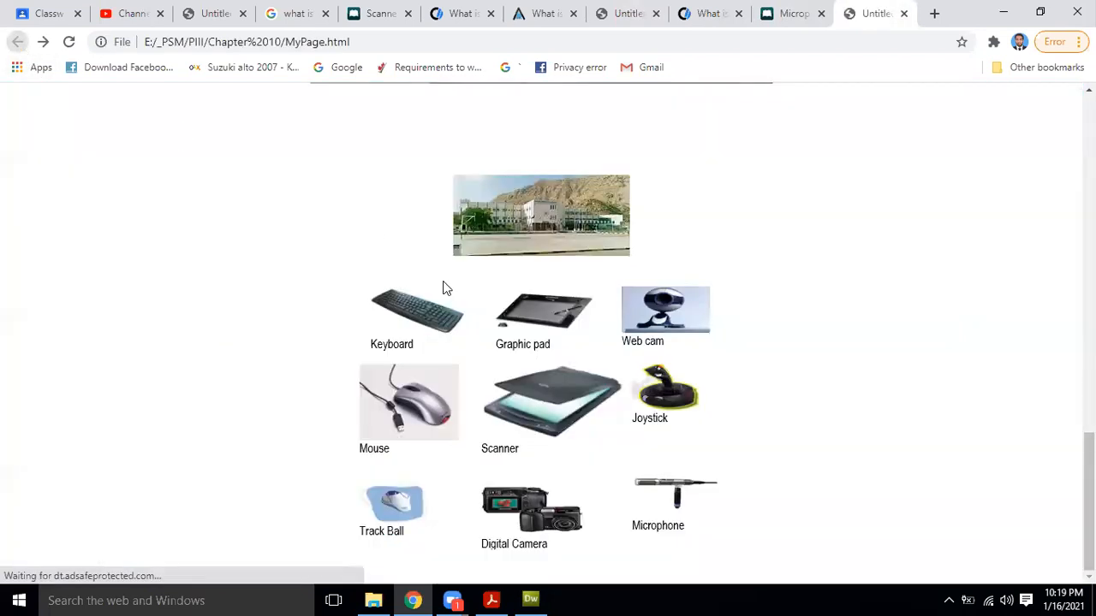
click(17, 41)
click(673, 415)
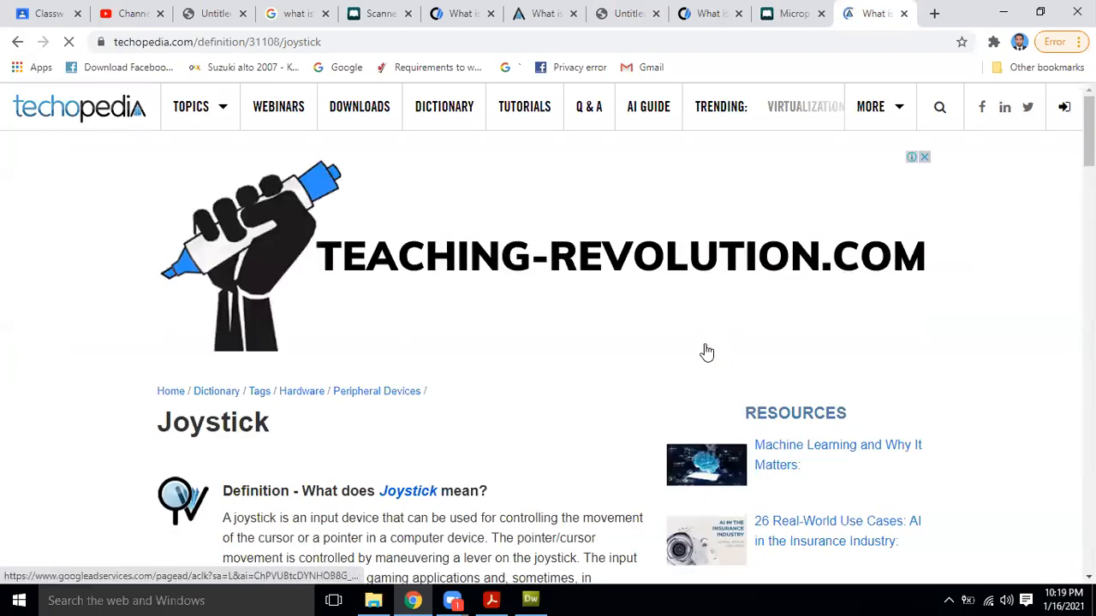
click(18, 41)
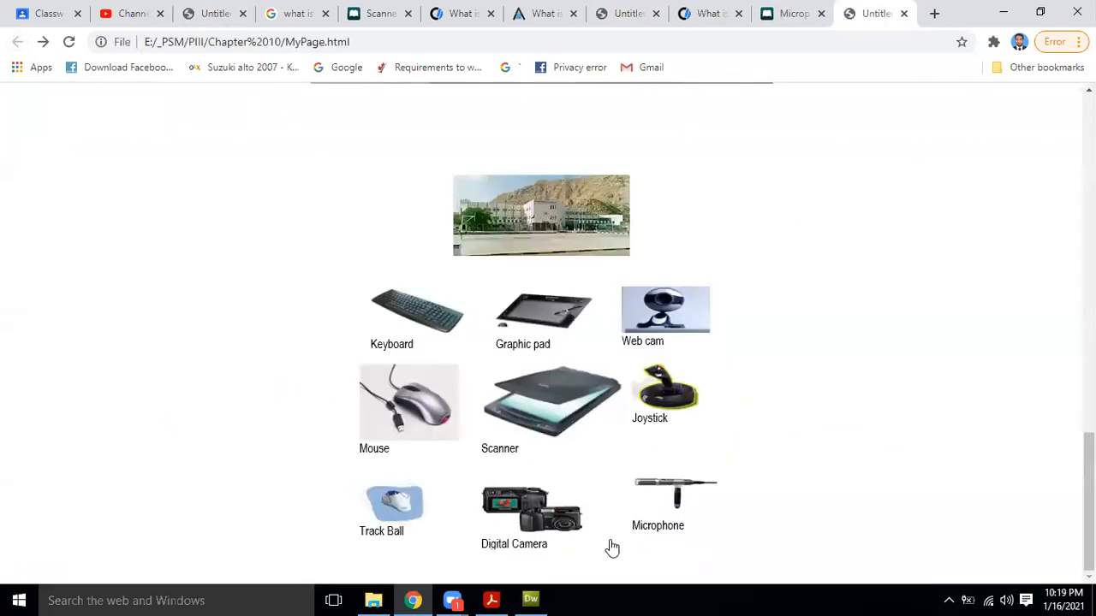